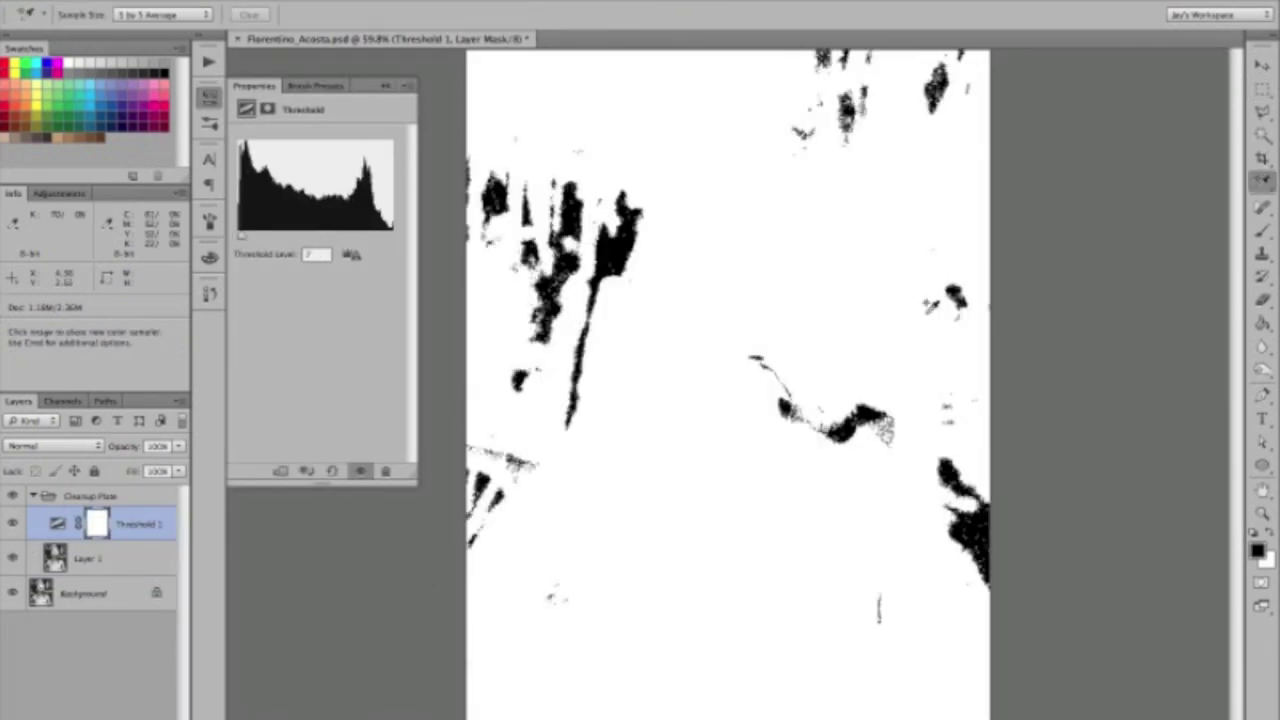
Mark a reference tone with a colour sampler and convert the document to RGB Color mode.
click(868, 424)
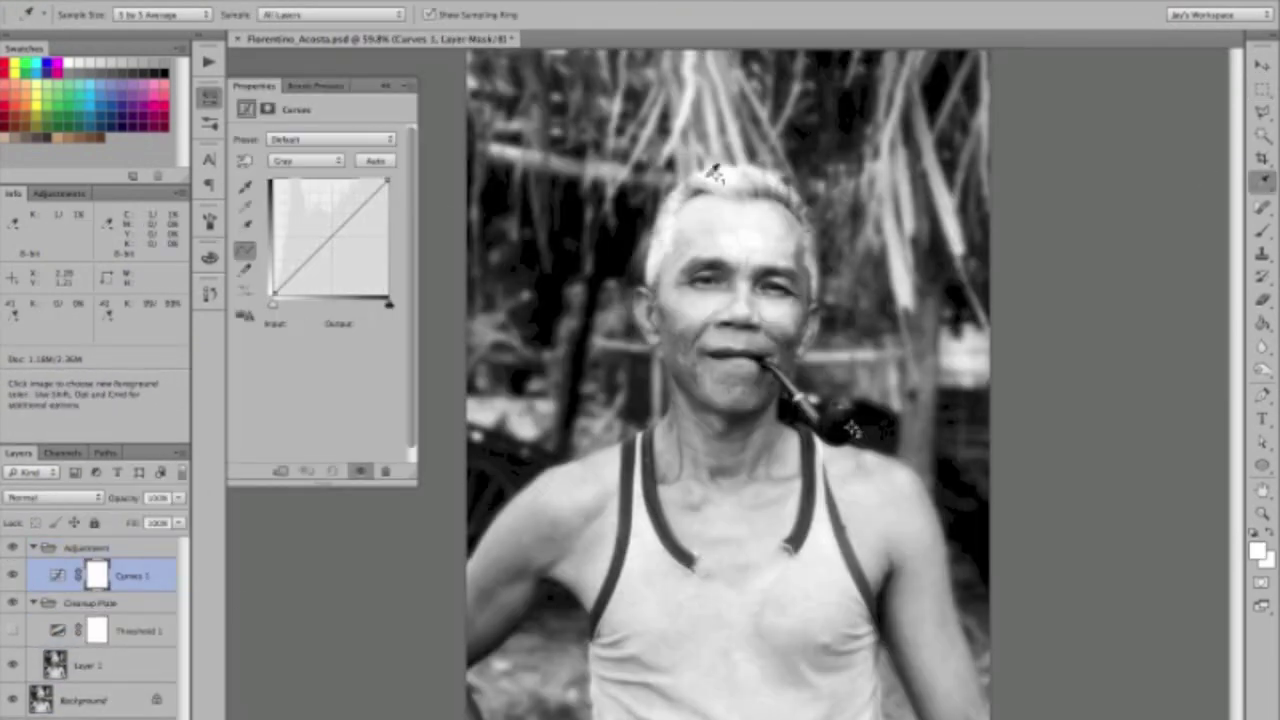
click(262, 2)
click(450, 85)
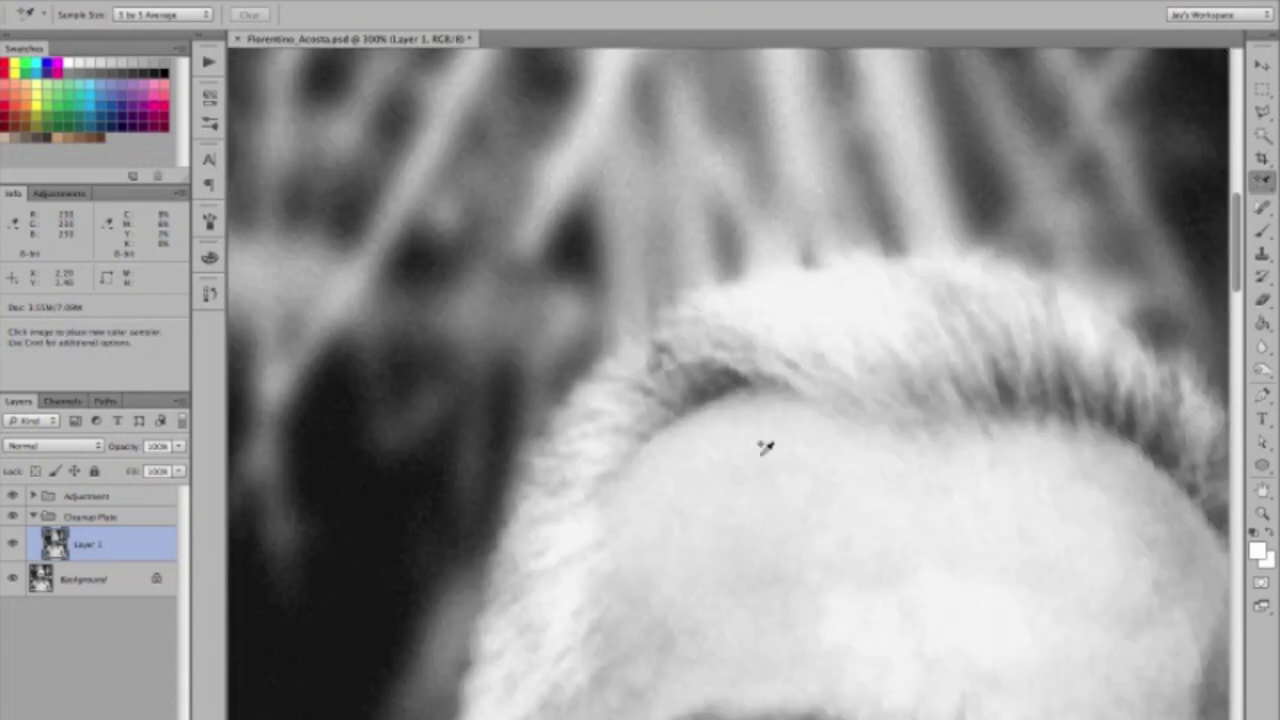
Select the Spot Healing Brush, set up Reduce Noise with advanced per-channel options, and add a red Color Balance layer.
click(1262, 205)
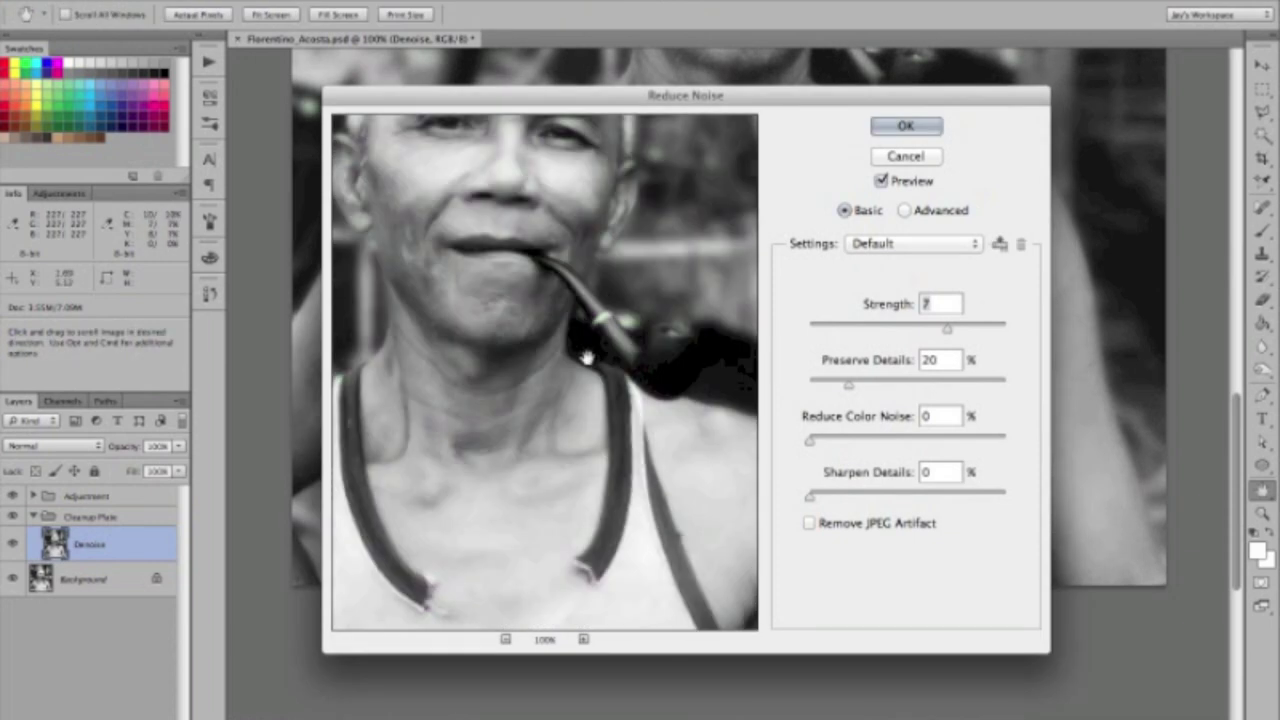
click(903, 209)
click(851, 274)
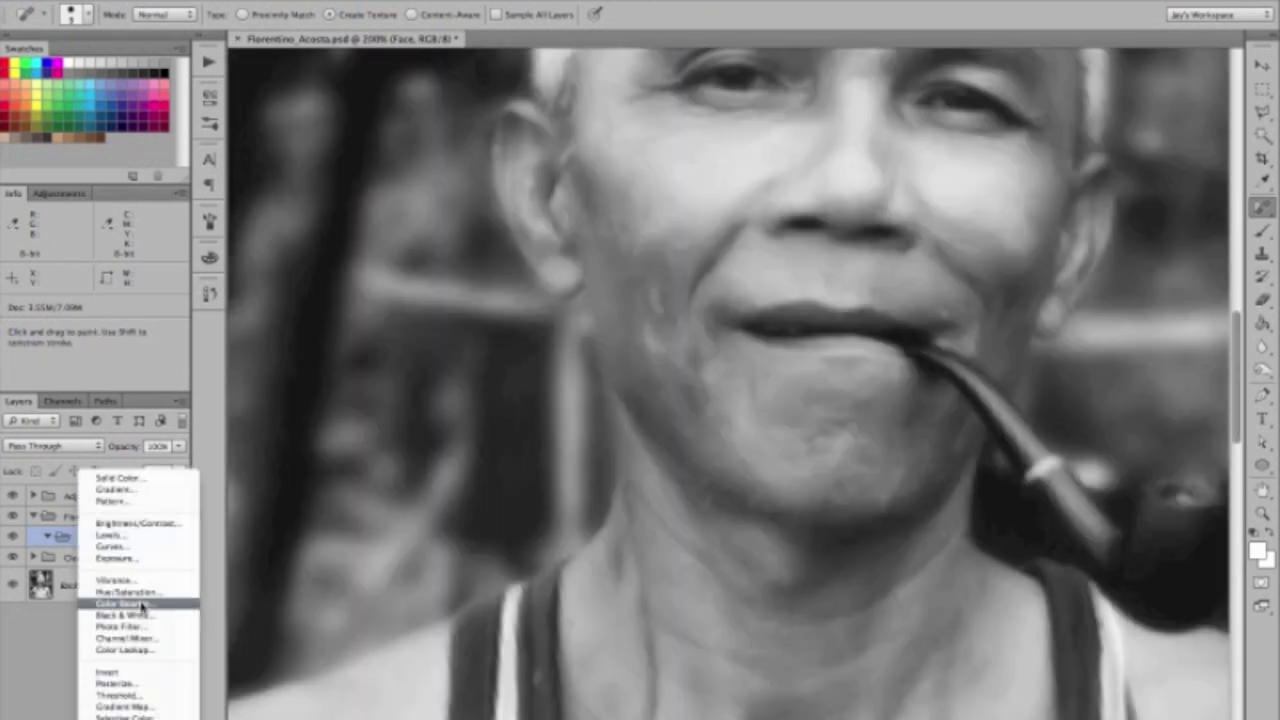
click(143, 606)
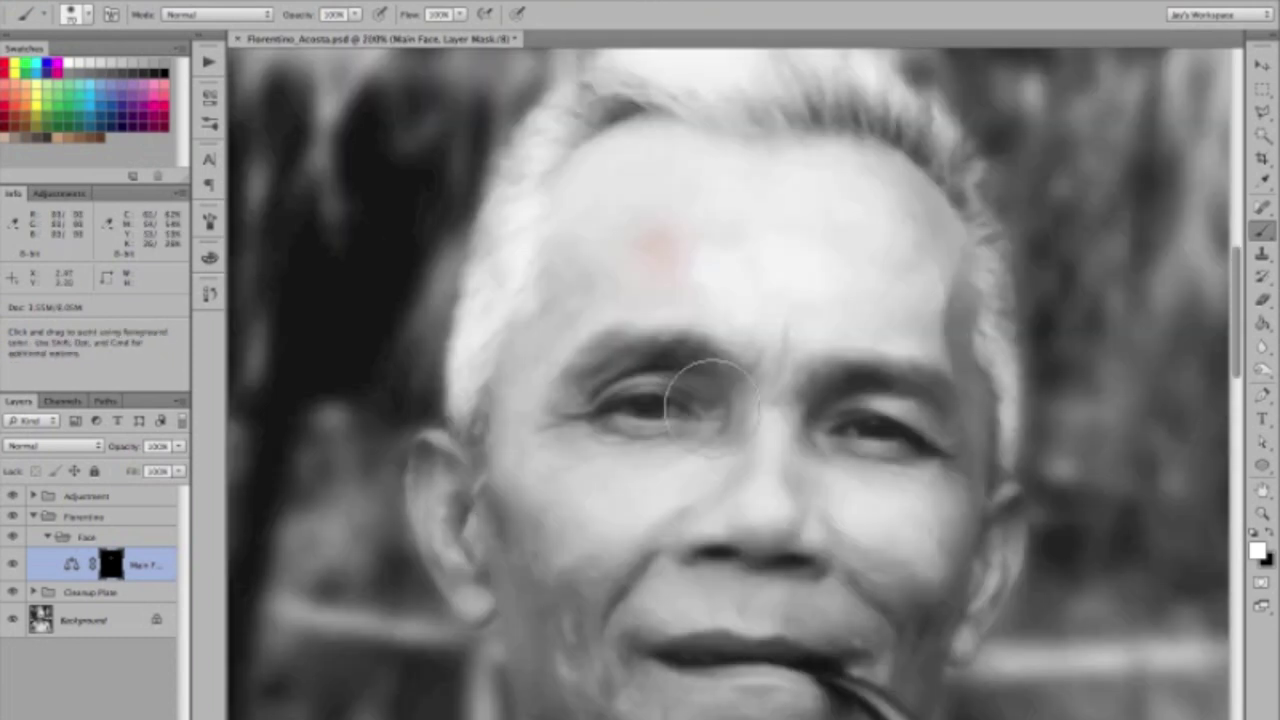
Paint the warm red tint onto the forehead, brow, face and shoulders in the Color Balance mask.
mouse_move(640, 300)
mouse_down()
mouse_move(586, 357)
mouse_move(958, 366)
mouse_up()
scroll(958, 366, down, 5)
drag(771, 229, 700, 330)
key(ctrl+minus)
key(ctrl+minus)
drag(677, 471, 770, 585)
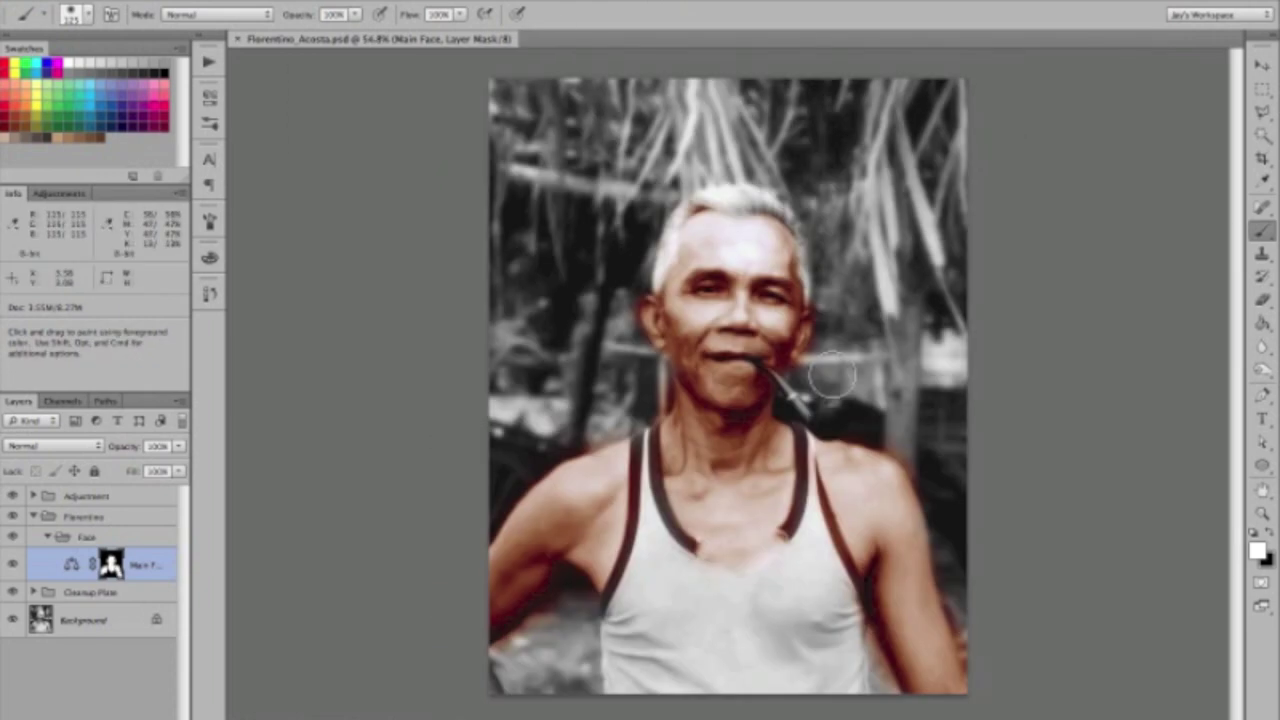
key(ctrl+plus)
key(ctrl+plus)
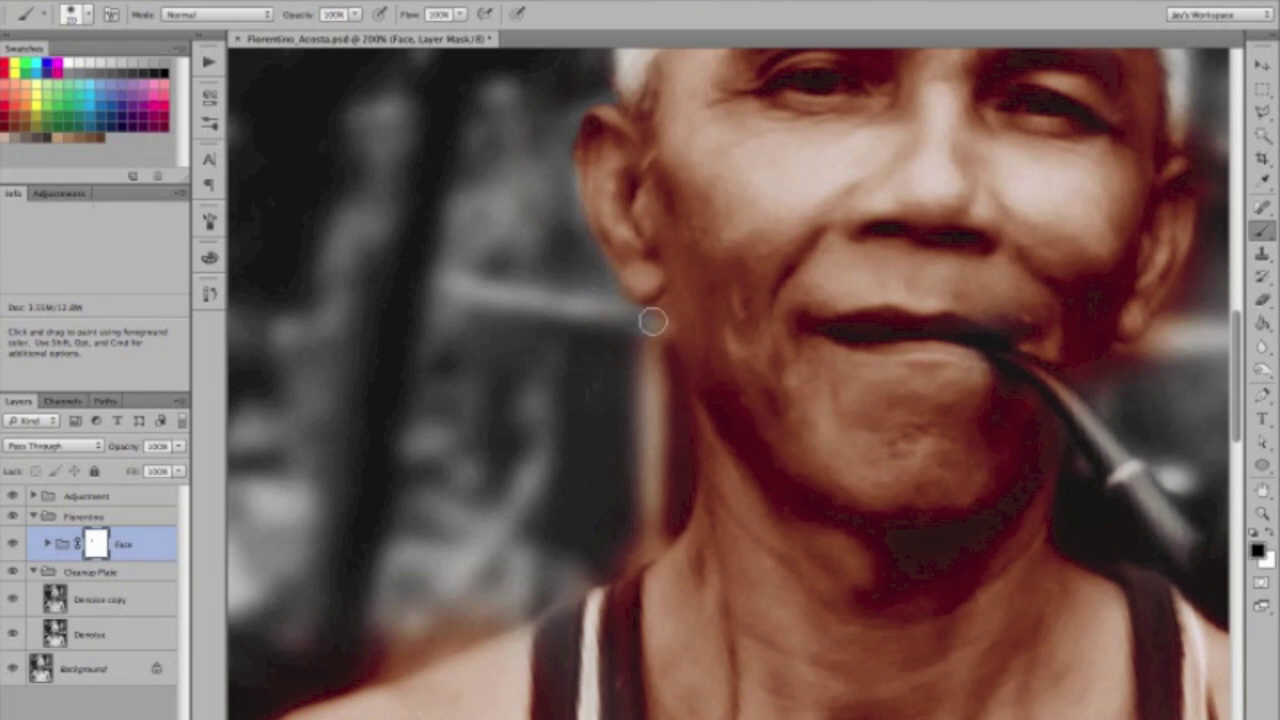
Refine the tint mask along the neck and shoulder, removing the red halo at the edge.
drag(661, 395, 671, 509)
key(x)
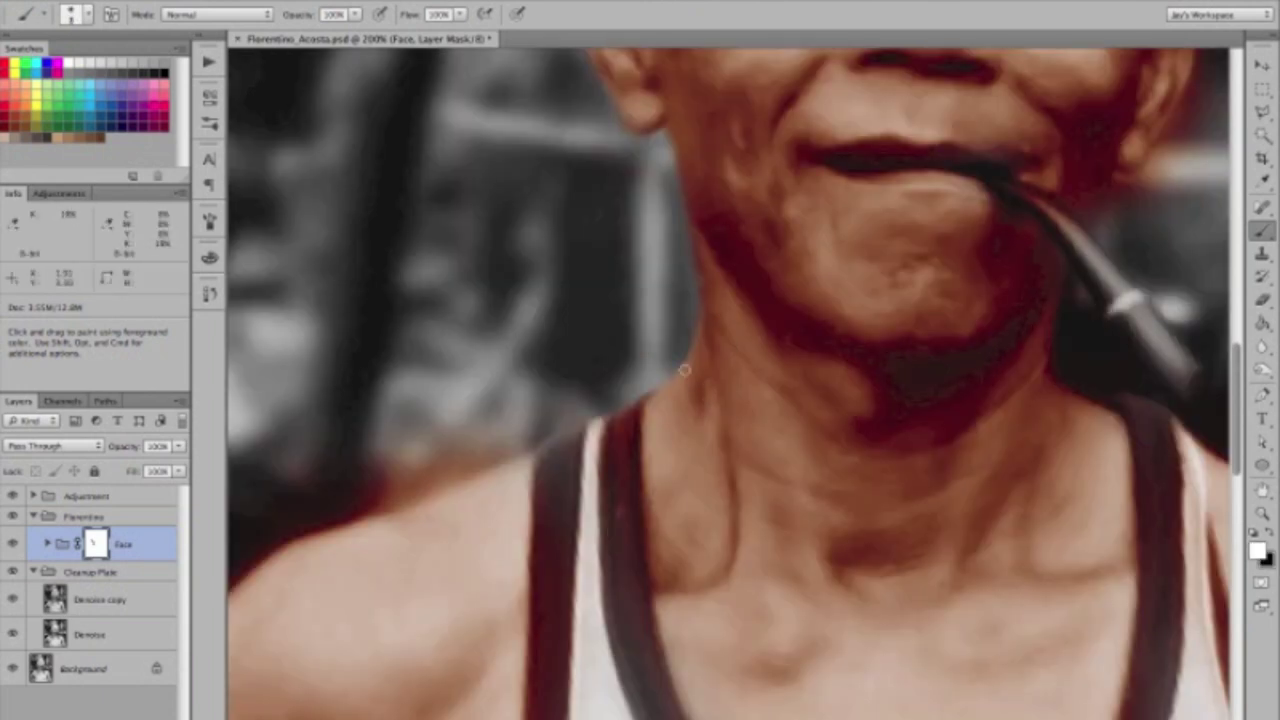
key(ctrl+plus)
key(ctrl+plus)
key(x)
mouse_move(972, 130)
mouse_down()
mouse_move(689, 243)
mouse_move(490, 522)
mouse_up()
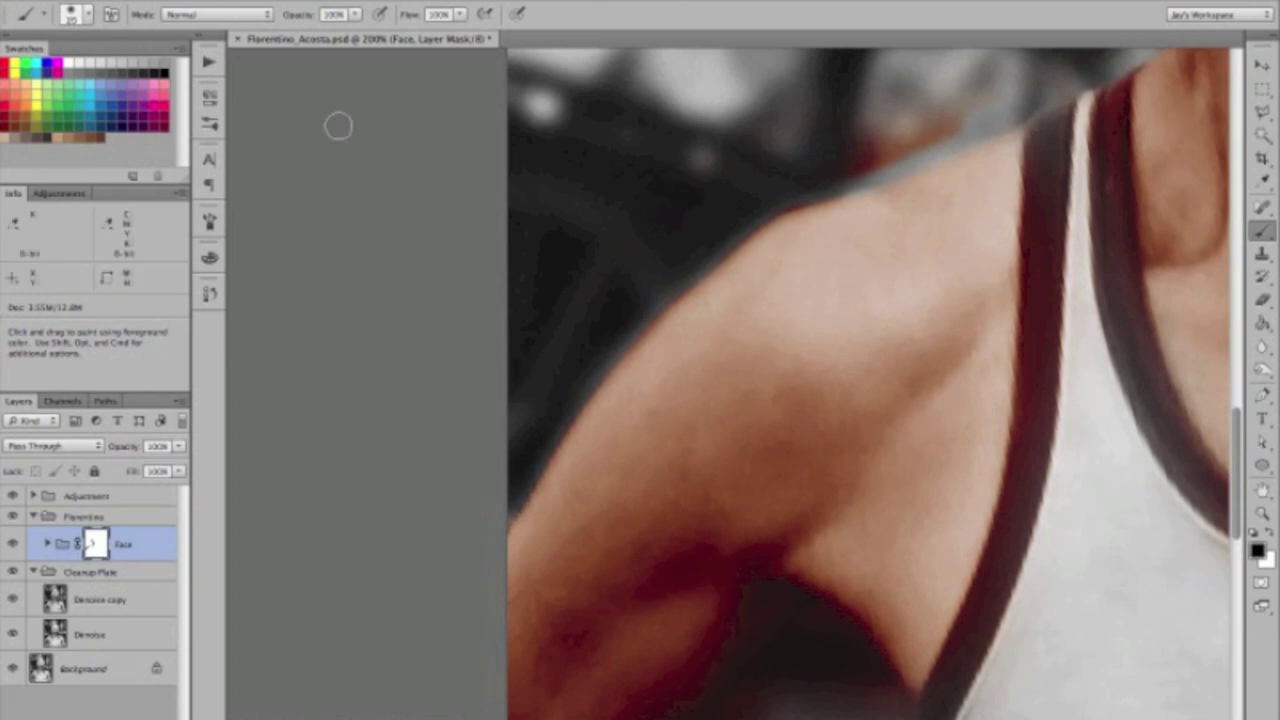
key(x)
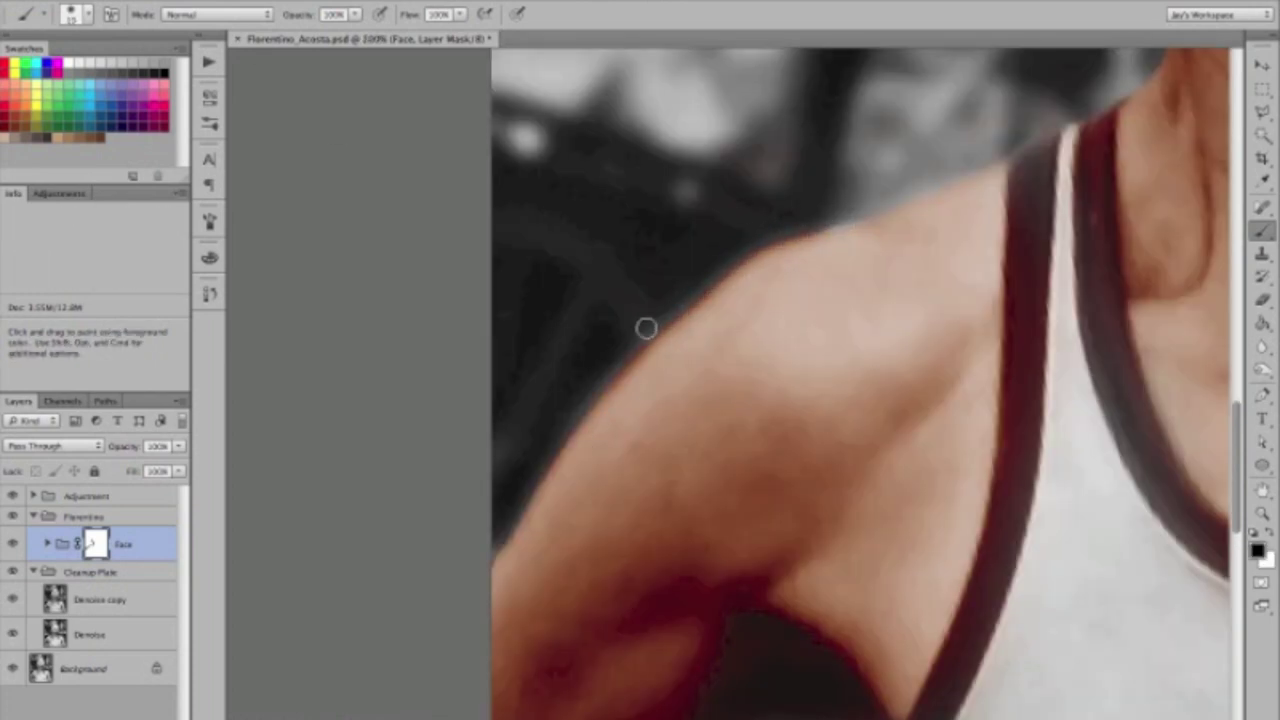
key(x)
drag(552, 476, 495, 560)
Expand the Face group and zoom in on the arm, chest and face.
scroll(869, 452, down, 5)
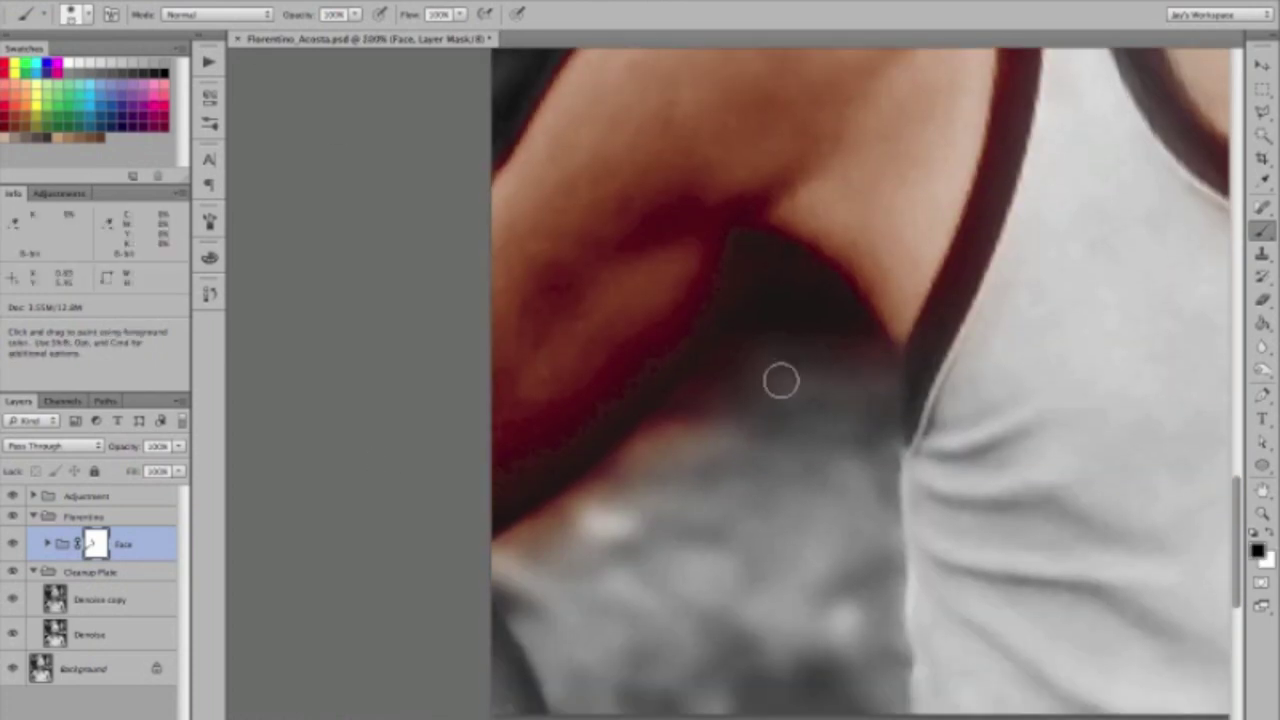
scroll(528, 572, down, 3)
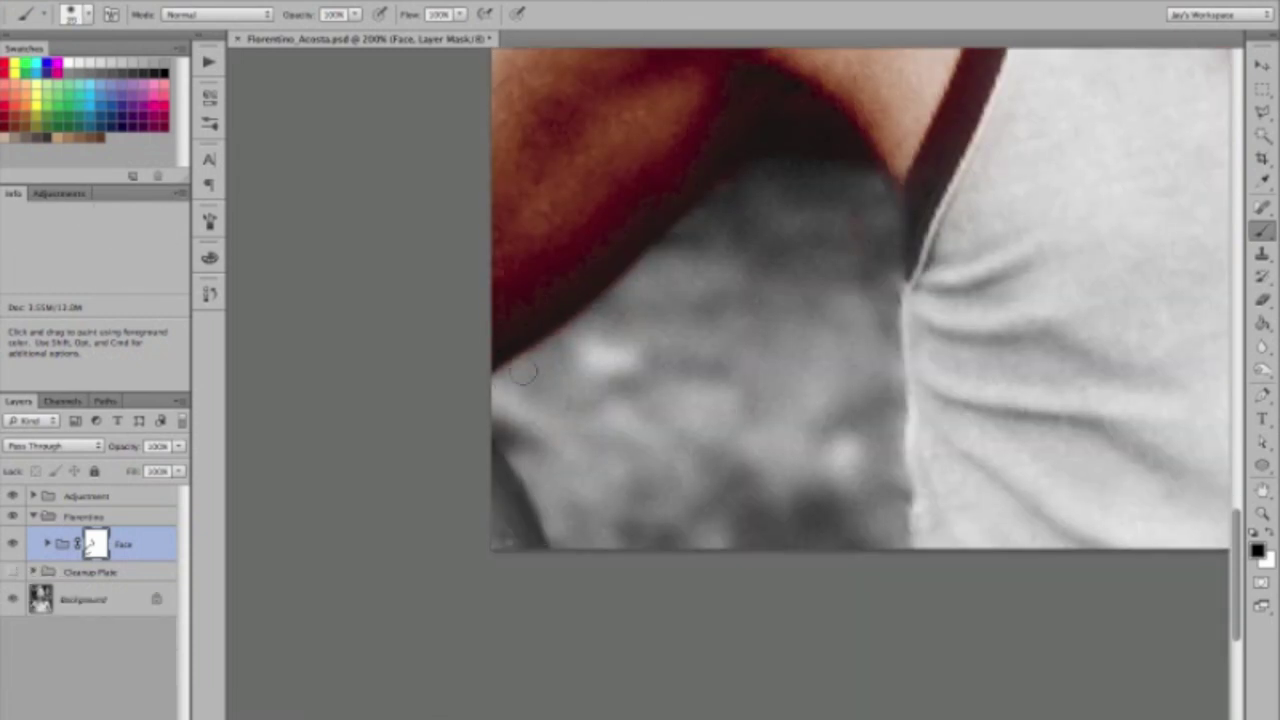
click(47, 543)
drag(480, 474, 660, 583)
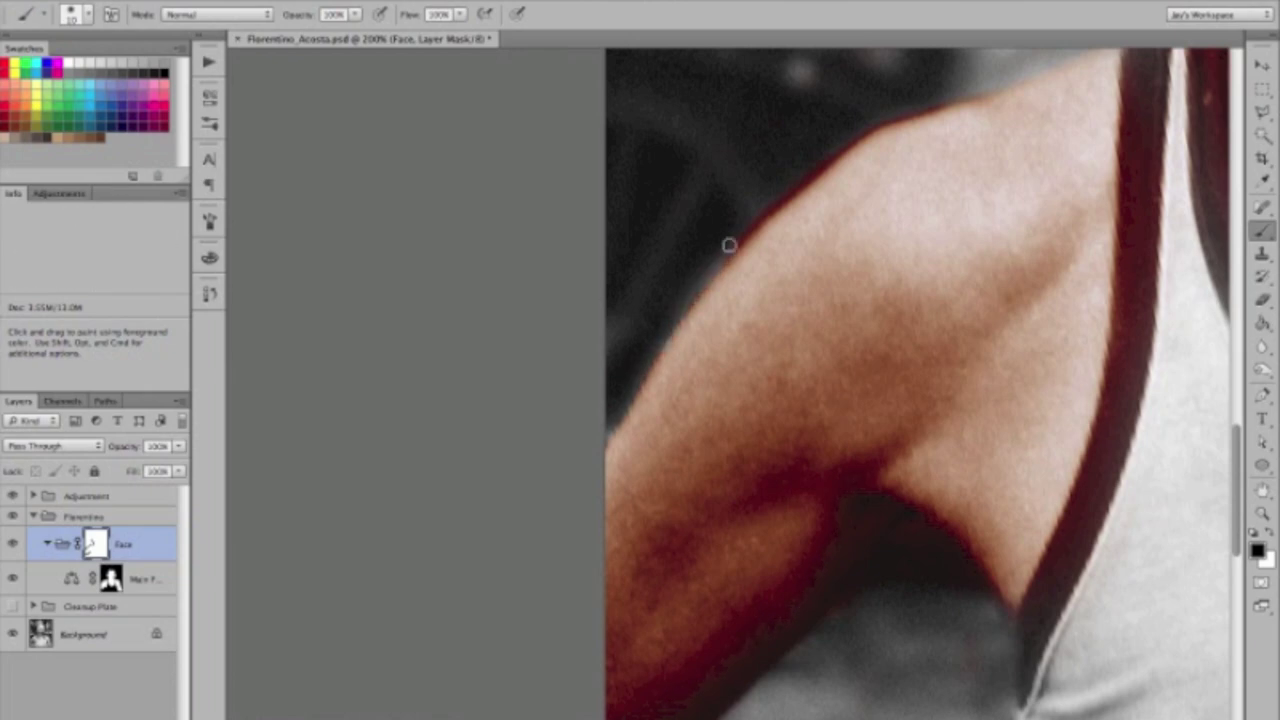
mouse_move(762, 198)
mouse_down()
mouse_move(800, 311)
mouse_move(1006, 234)
mouse_up()
scroll(957, 237, down, 2)
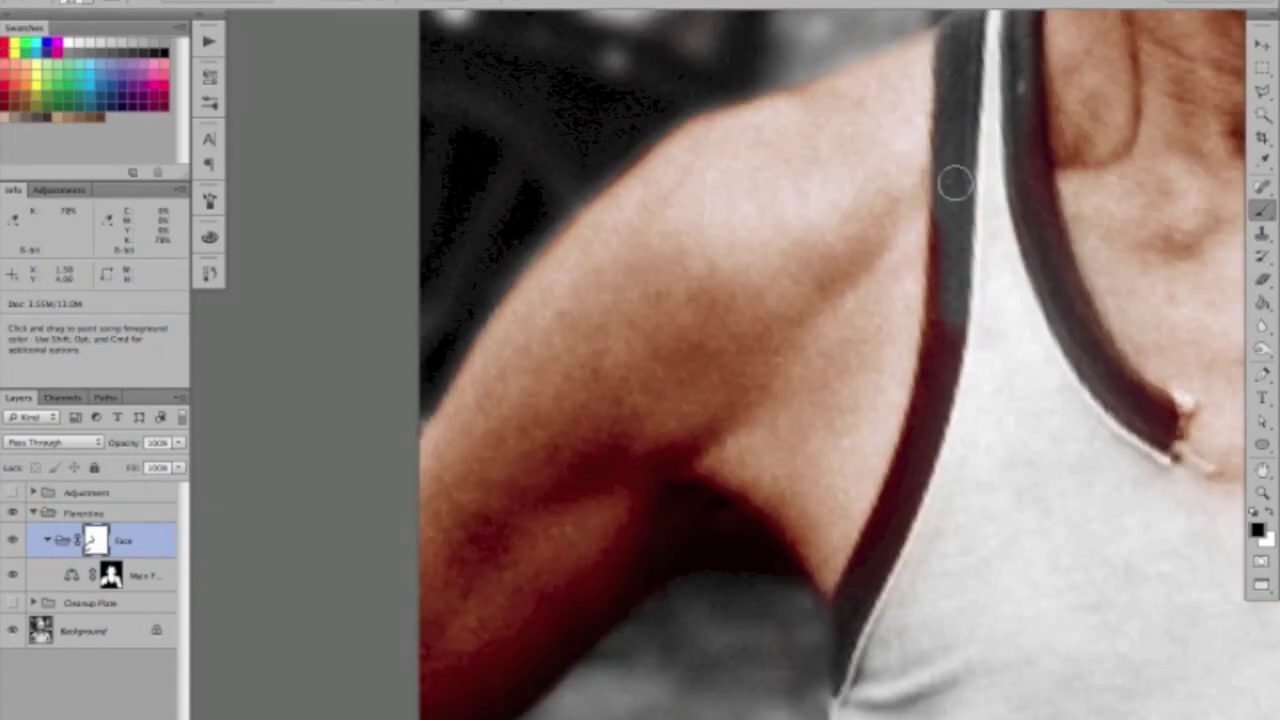
scroll(943, 294, down, 1)
Clear the red tint from the left strap and the right strap end and edge.
drag(890, 444, 870, 520)
drag(1125, 325, 1167, 390)
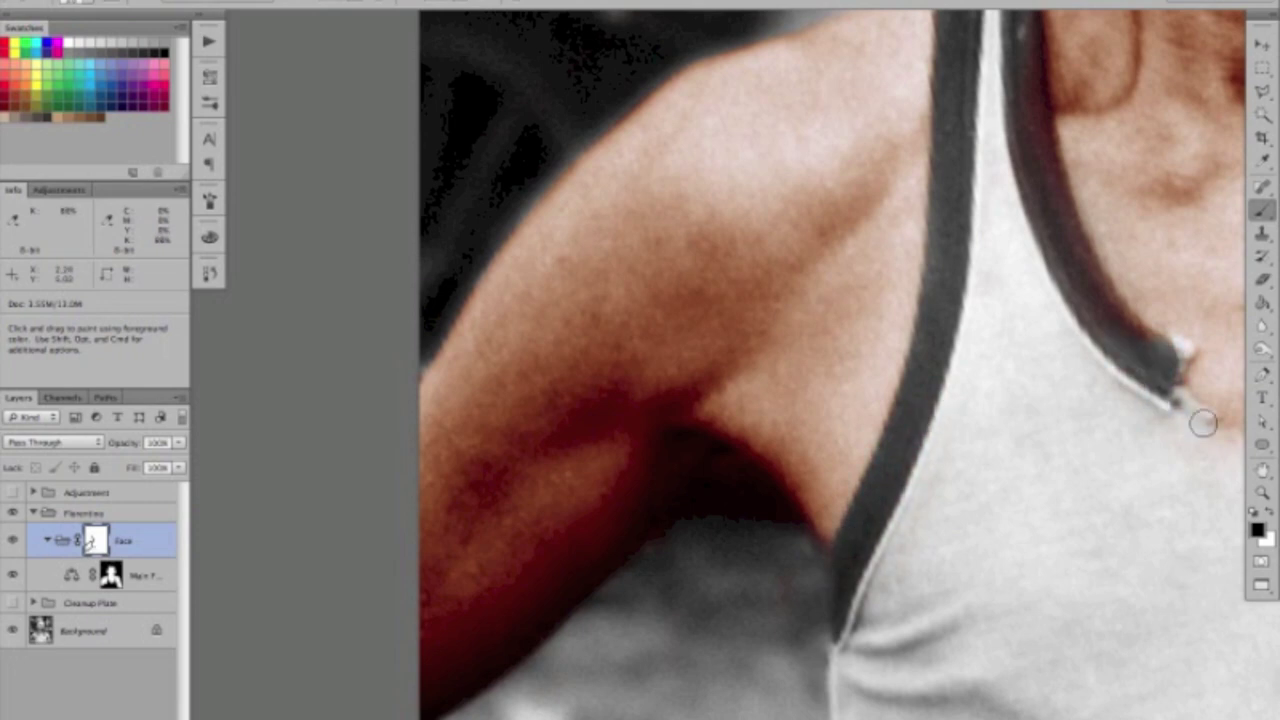
scroll(1196, 420, down, 1)
drag(798, 186, 812, 433)
scroll(364, 247, down, 3)
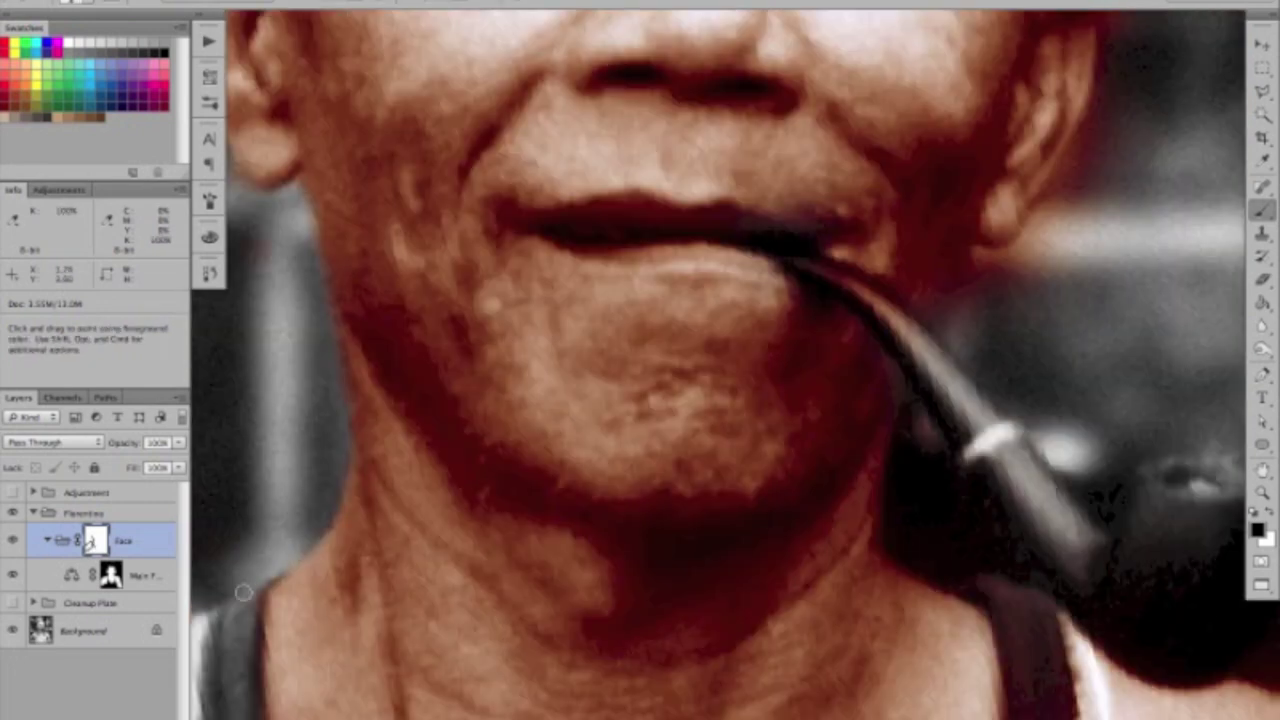
scroll(822, 493, down, 3)
drag(915, 285, 905, 540)
Paint the tint off the right strap and repaint the edge between strap and arm.
scroll(868, 375, down, 3)
scroll(868, 375, down, 2)
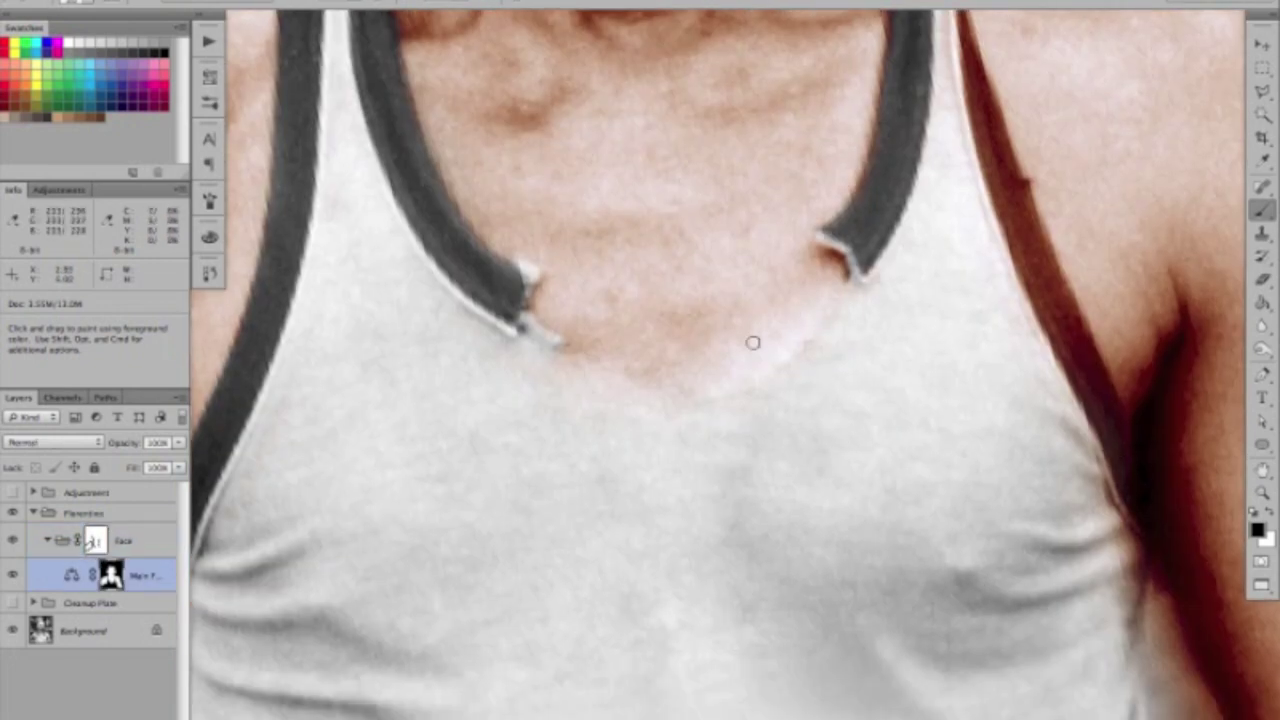
scroll(782, 387, up, 3)
drag(725, 182, 835, 535)
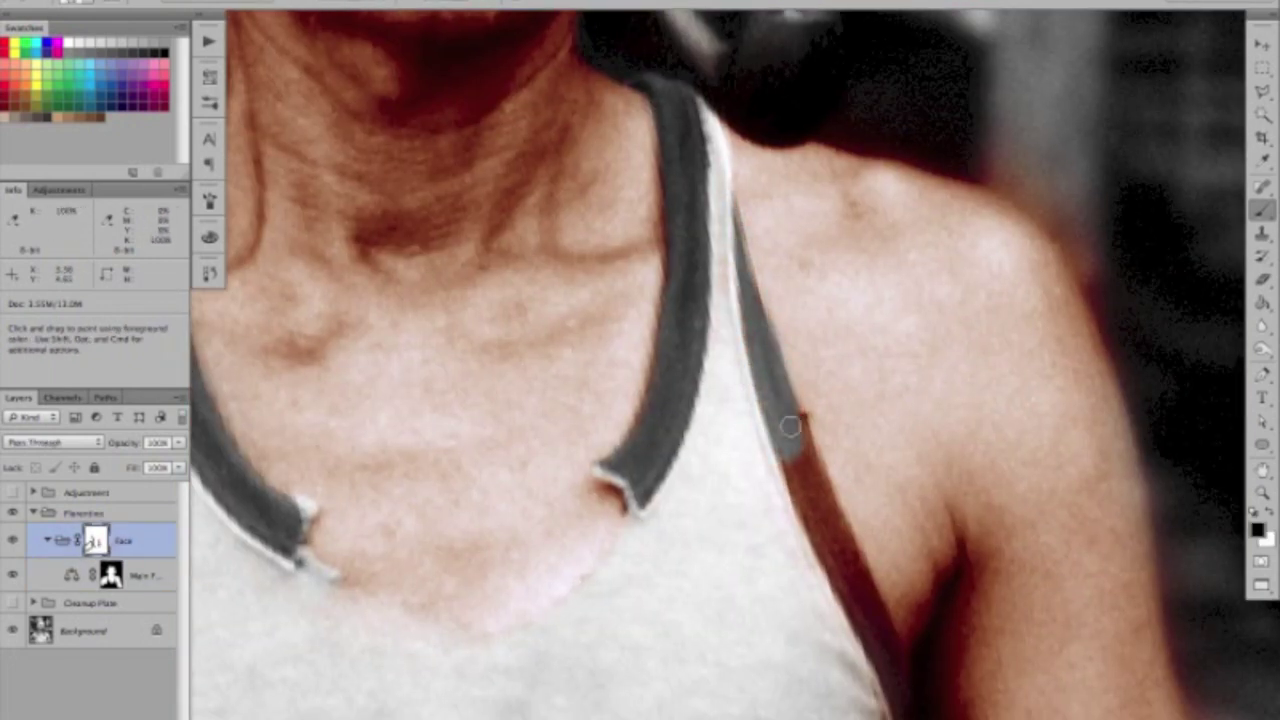
scroll(830, 420, down, 3)
drag(827, 345, 880, 446)
scroll(880, 446, down, 2)
drag(909, 271, 1000, 540)
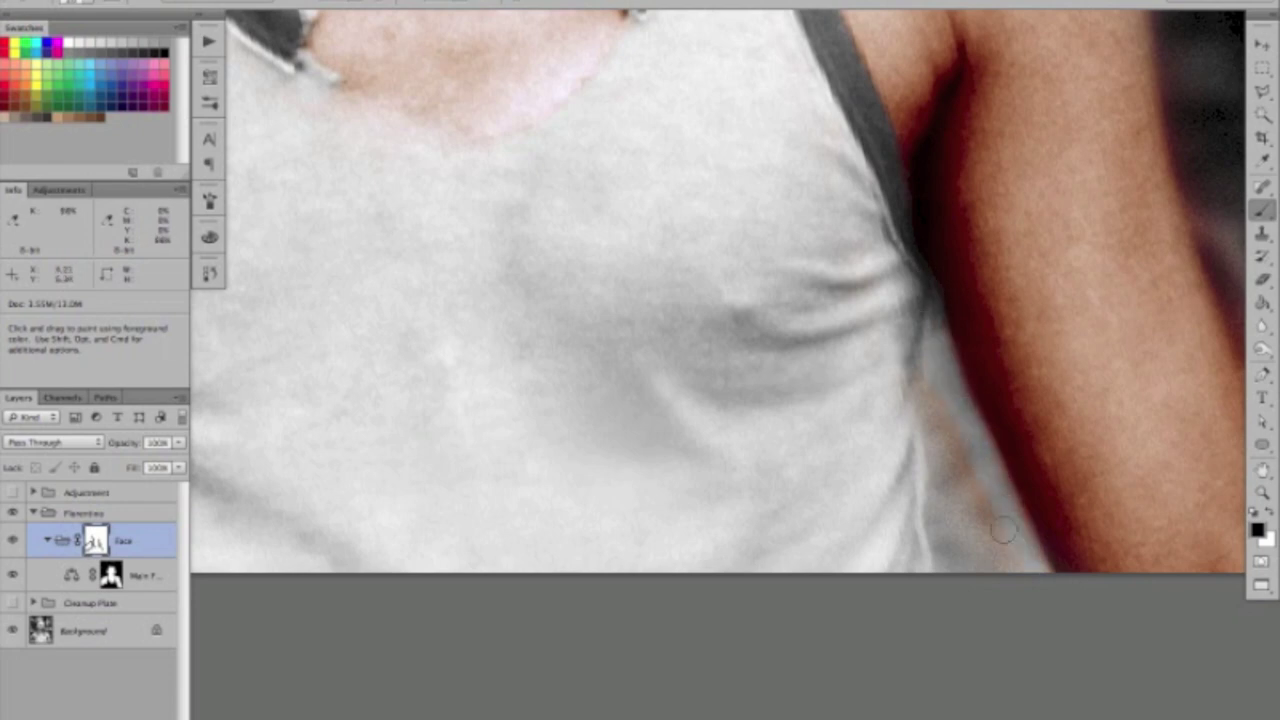
Remove the red fringe along the edge of the face with the brush.
key(ctrl+0)
key(b)
scroll(617, 208, up, 3)
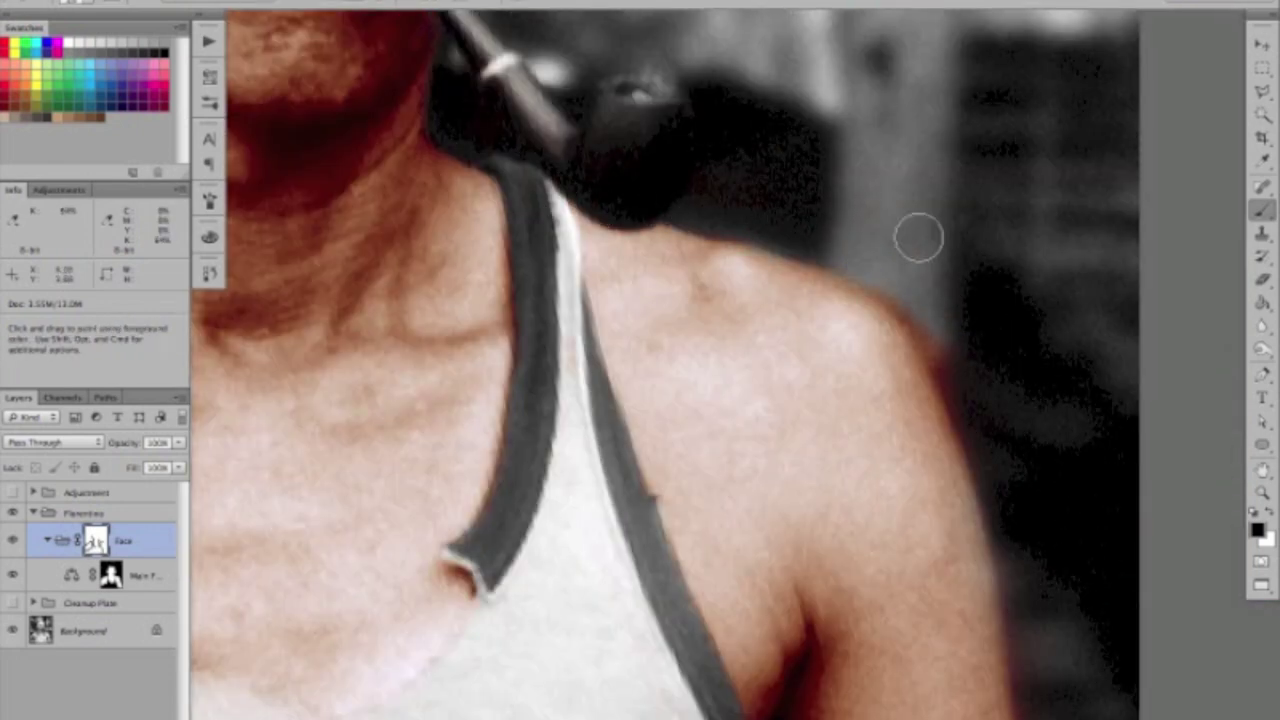
scroll(1046, 254, up, 1)
scroll(1027, 343, up, 1)
scroll(1027, 343, down, 1)
scroll(1063, 257, down, 2)
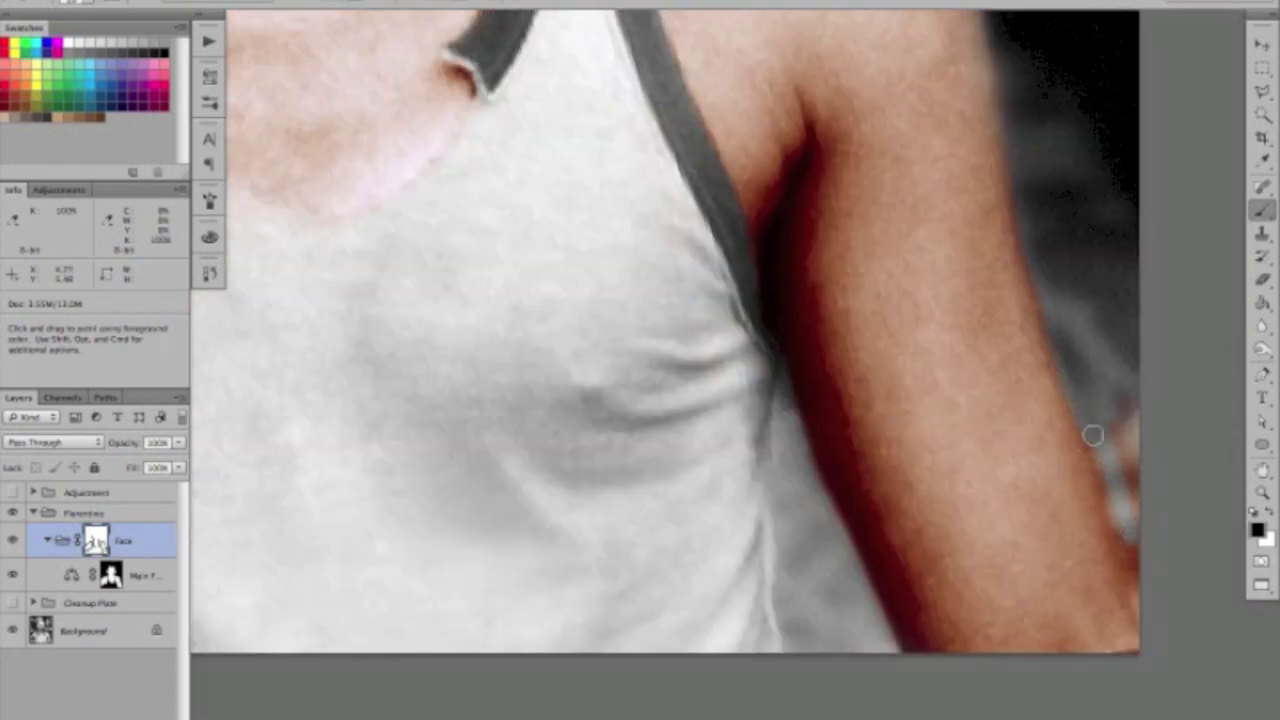
key(ctrl+0)
scroll(971, 306, up, 3)
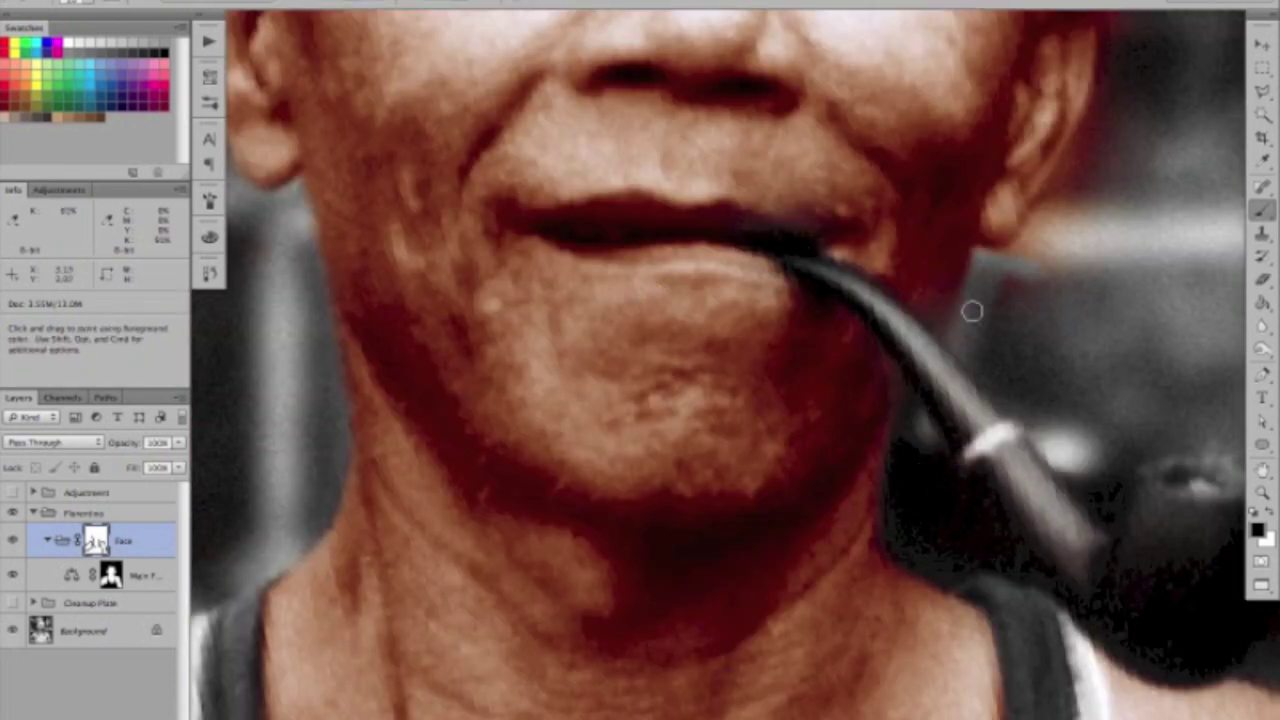
scroll(882, 418, up, 2)
drag(882, 418, 867, 189)
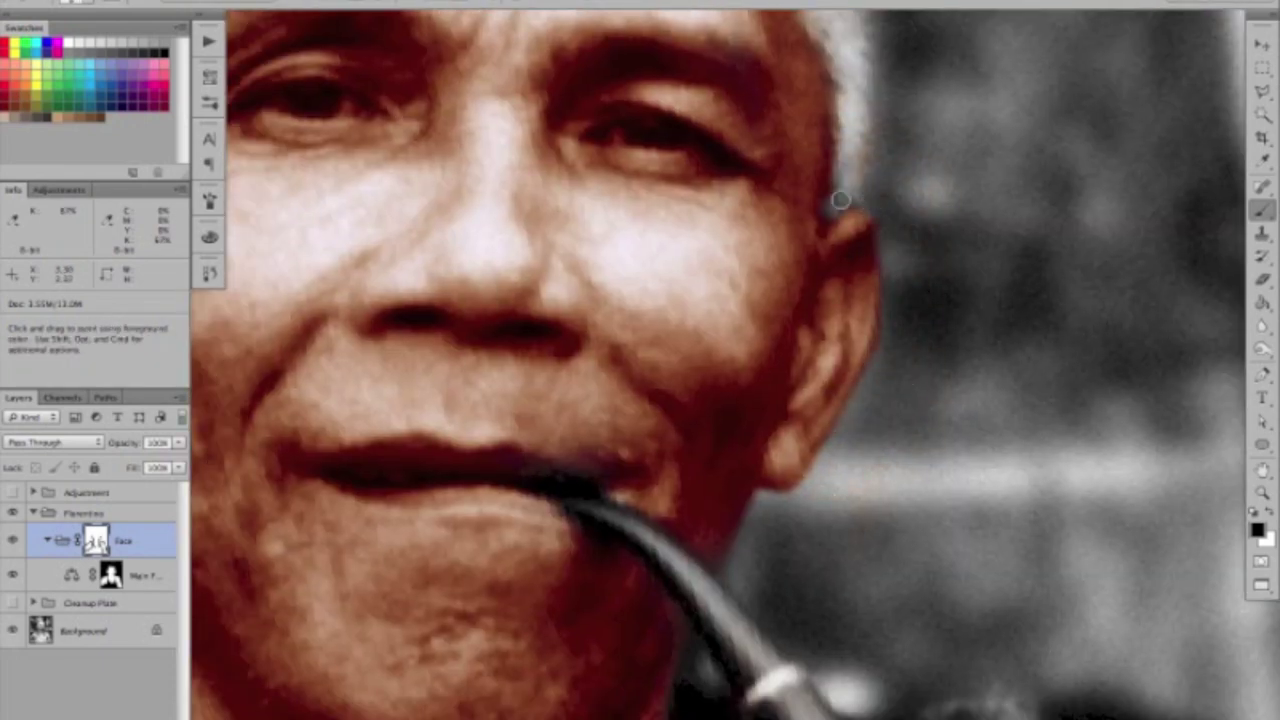
scroll(897, 196, up, 3)
scroll(897, 196, up, 2)
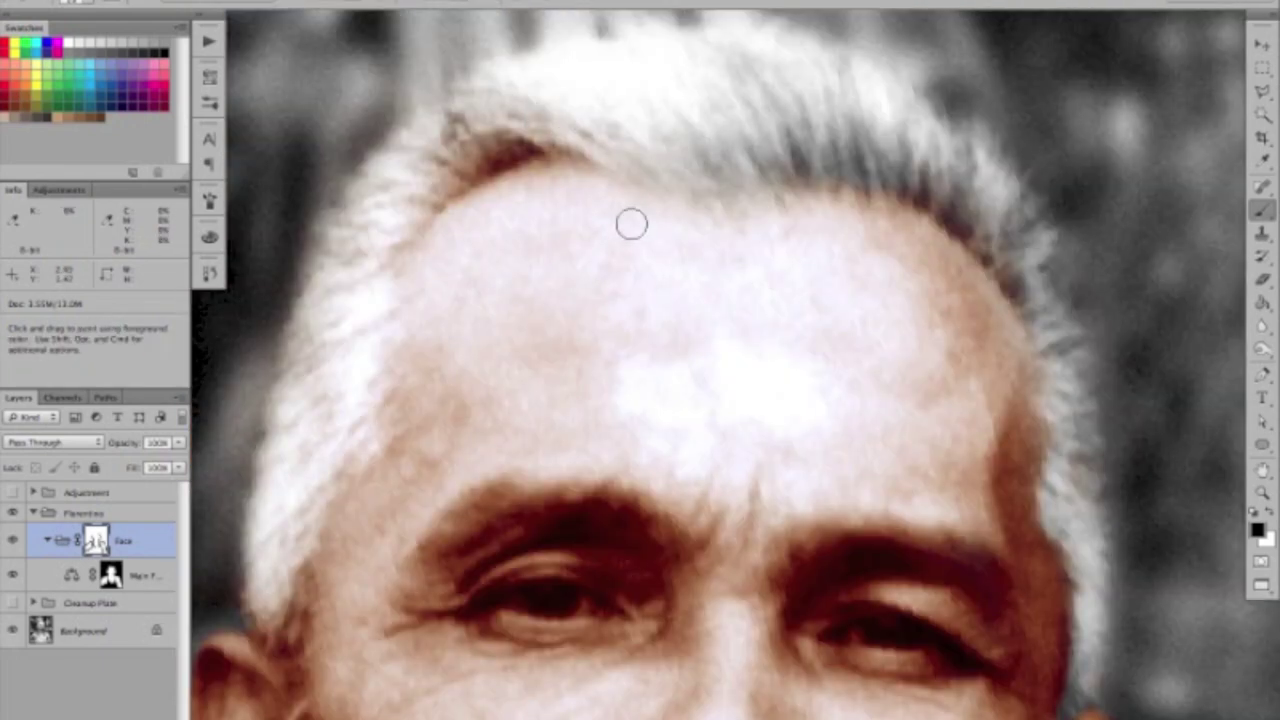
key(ctrl+minus)
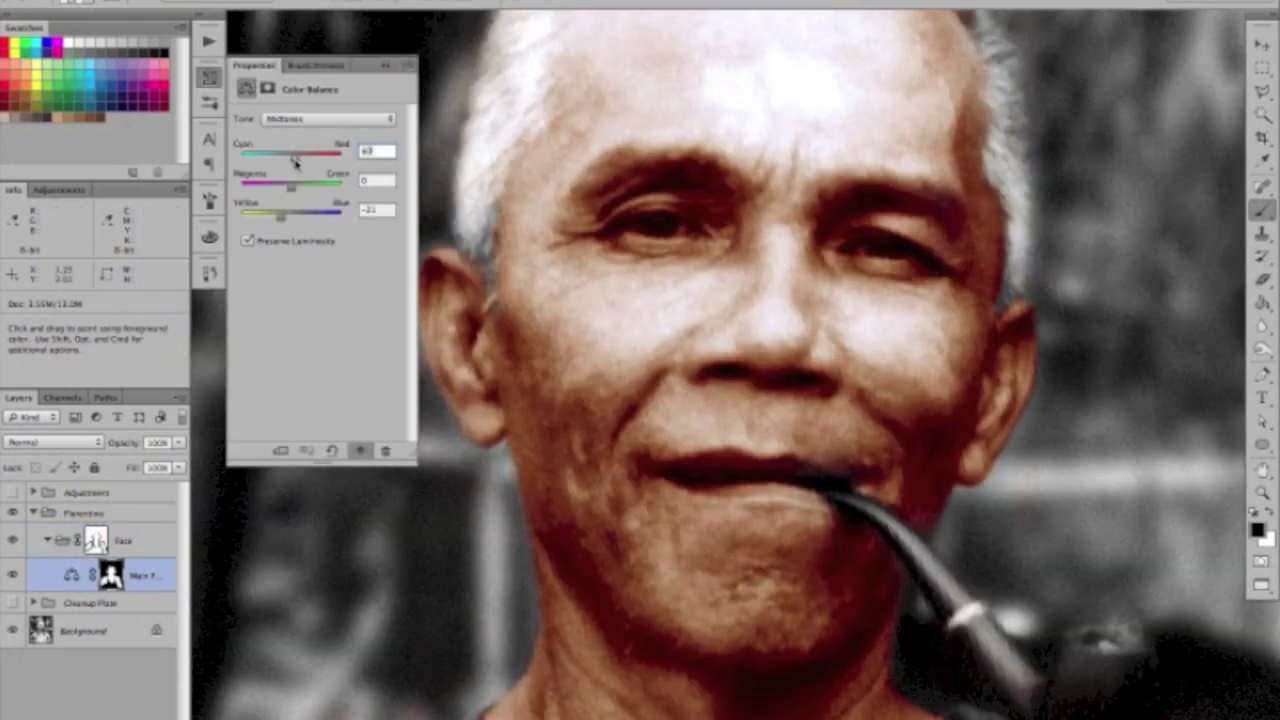
Shift the Main Face shadow colour balance toward red.
click(300, 118)
drag(300, 157, 323, 157)
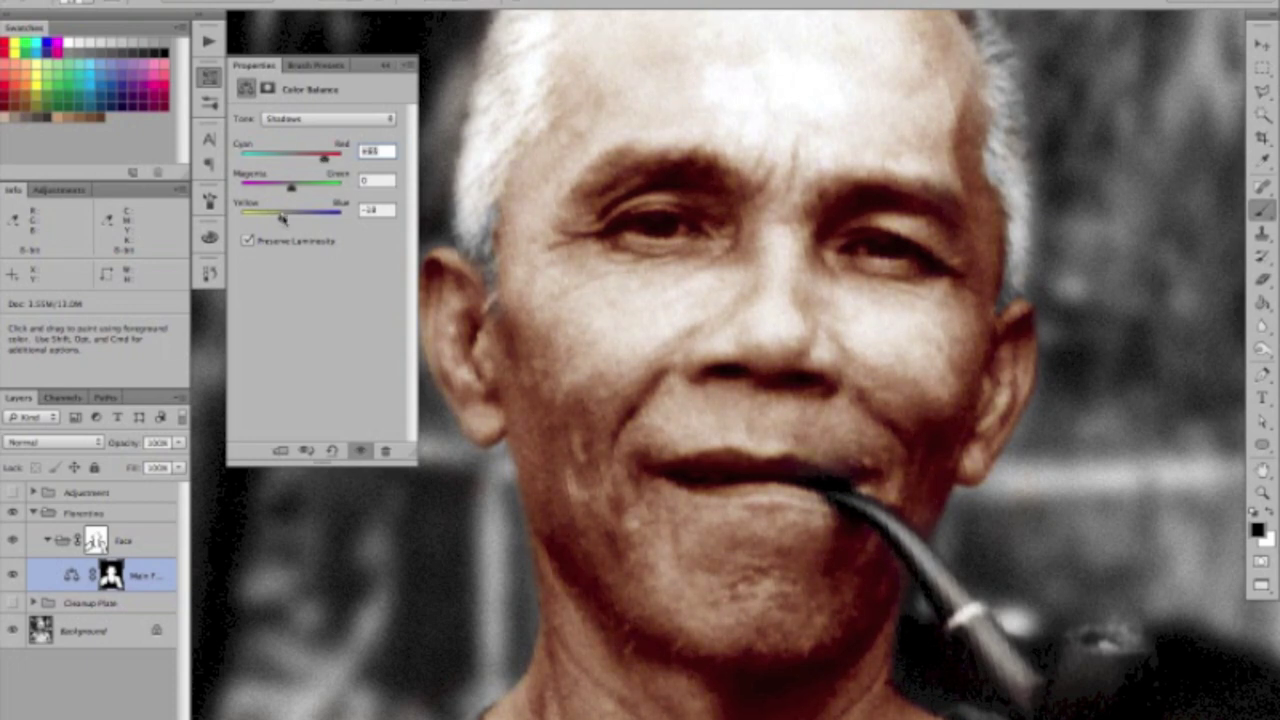
key(ctrl+0)
click(389, 66)
Add a new empty layer for painting skin colour.
key(ctrl+plus)
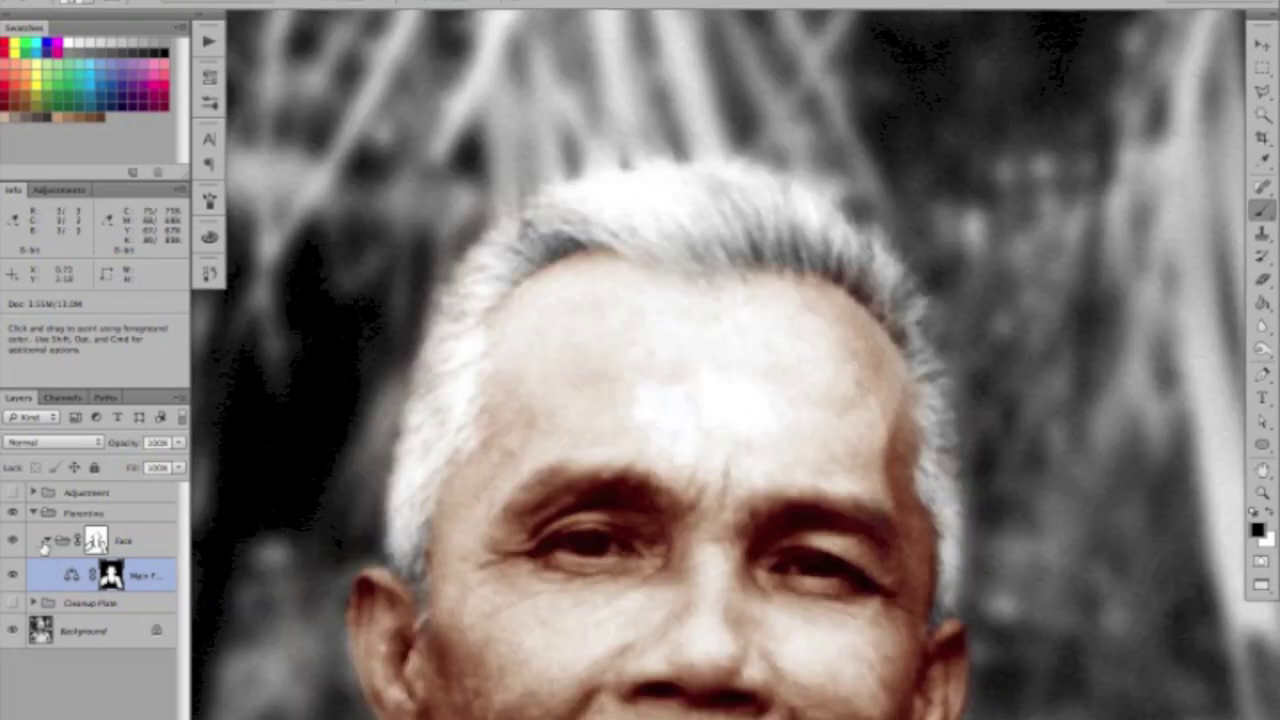
key(ctrl+shift+alt+n)
click(1256, 528)
Pick a light skin tone and paint it onto the chin below the lip.
click(700, 420)
key(Return)
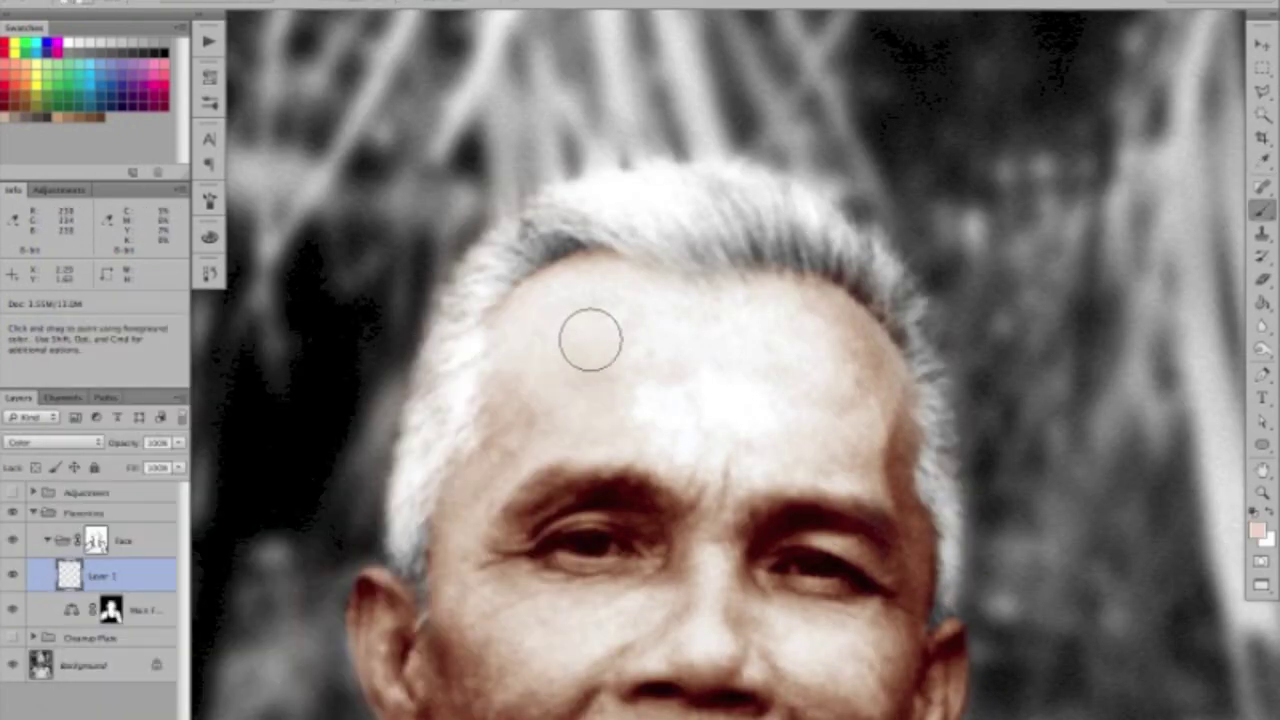
scroll(555, 378, down, 3)
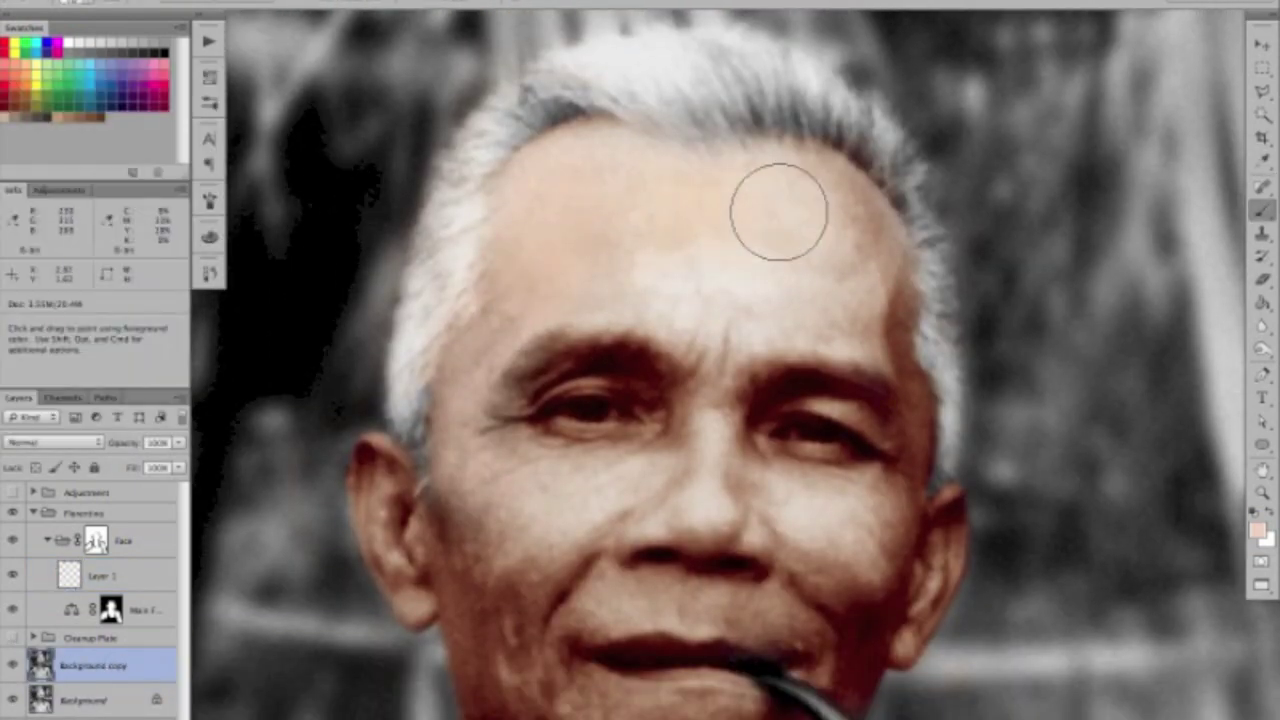
scroll(503, 405, down, 3)
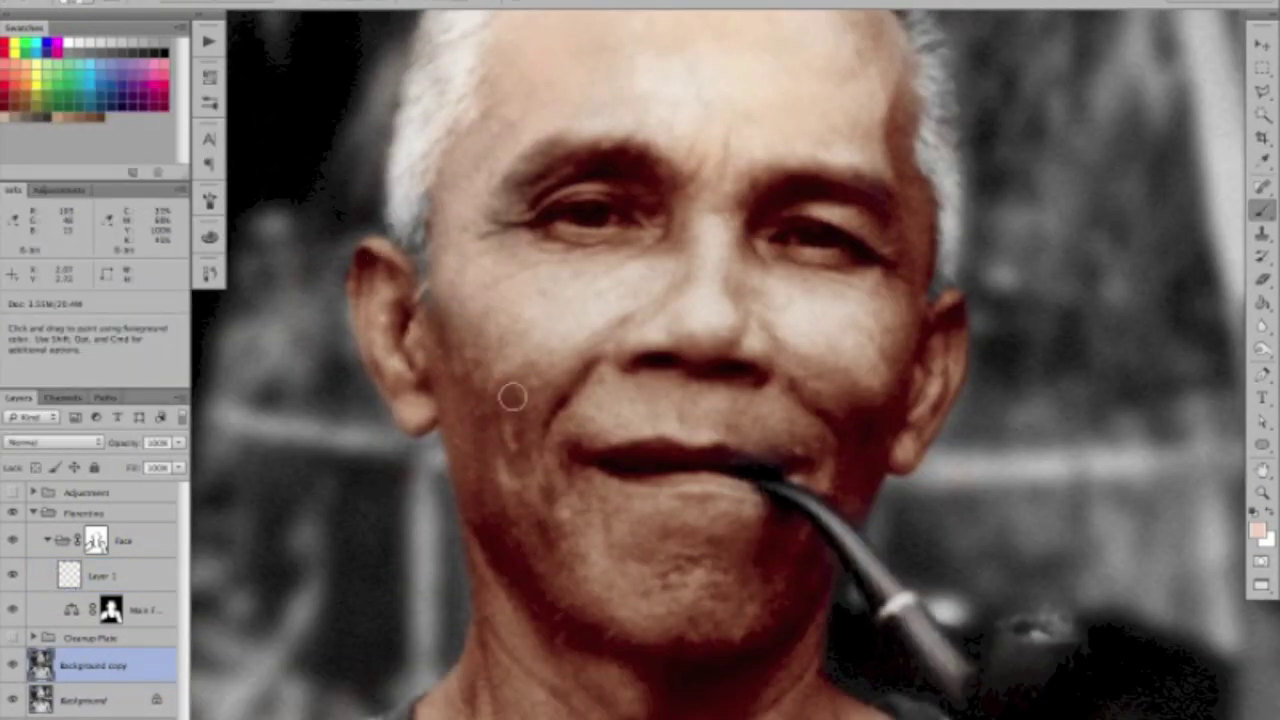
drag(588, 530, 641, 596)
scroll(781, 322, up, 3)
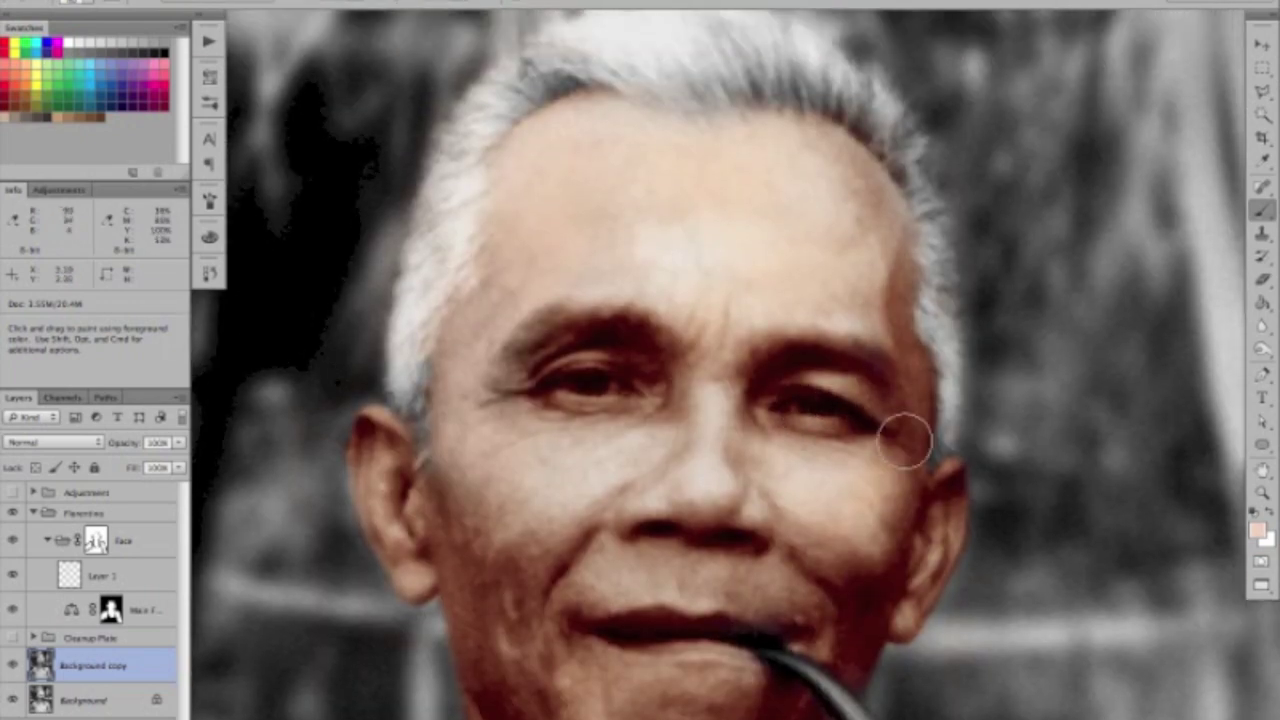
key(ctrl+0)
key(ctrl+plus)
Lower the Main Face flesh-tone adjustment layer's opacity to 80%.
click(140, 609)
drag(178, 442, 170, 463)
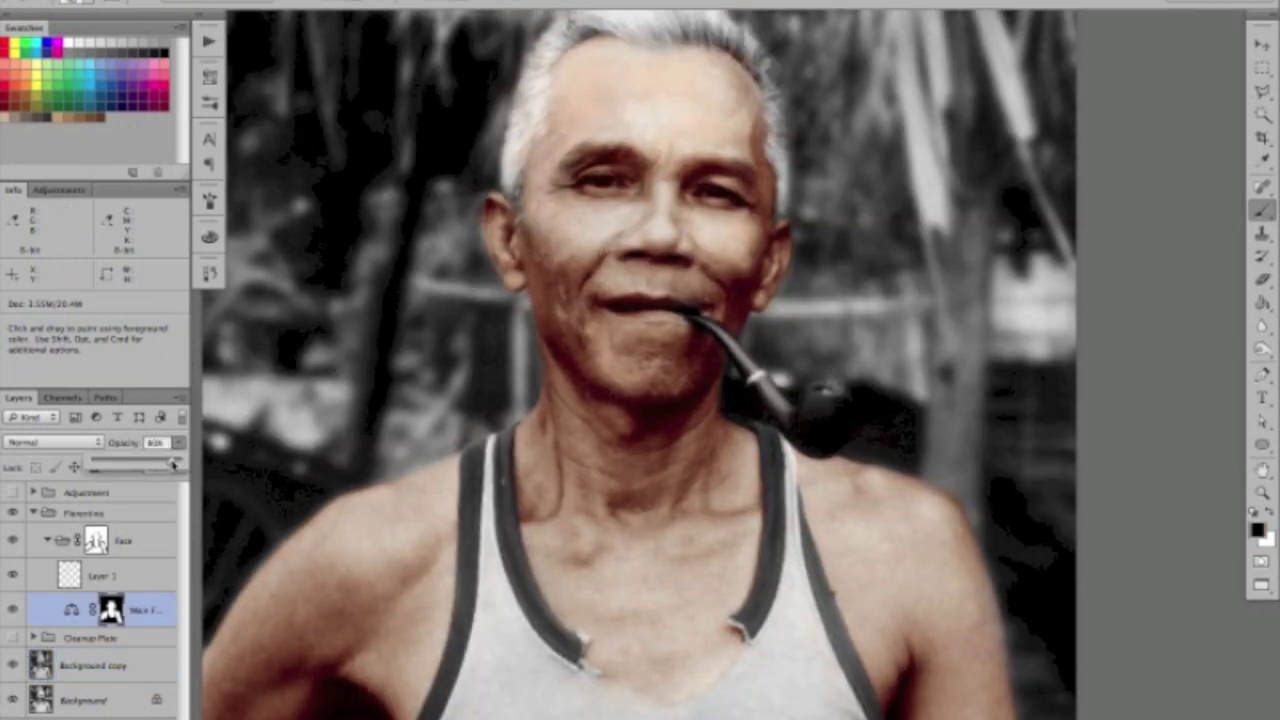
key(ctrl+plus)
scroll(868, 229, down, 5)
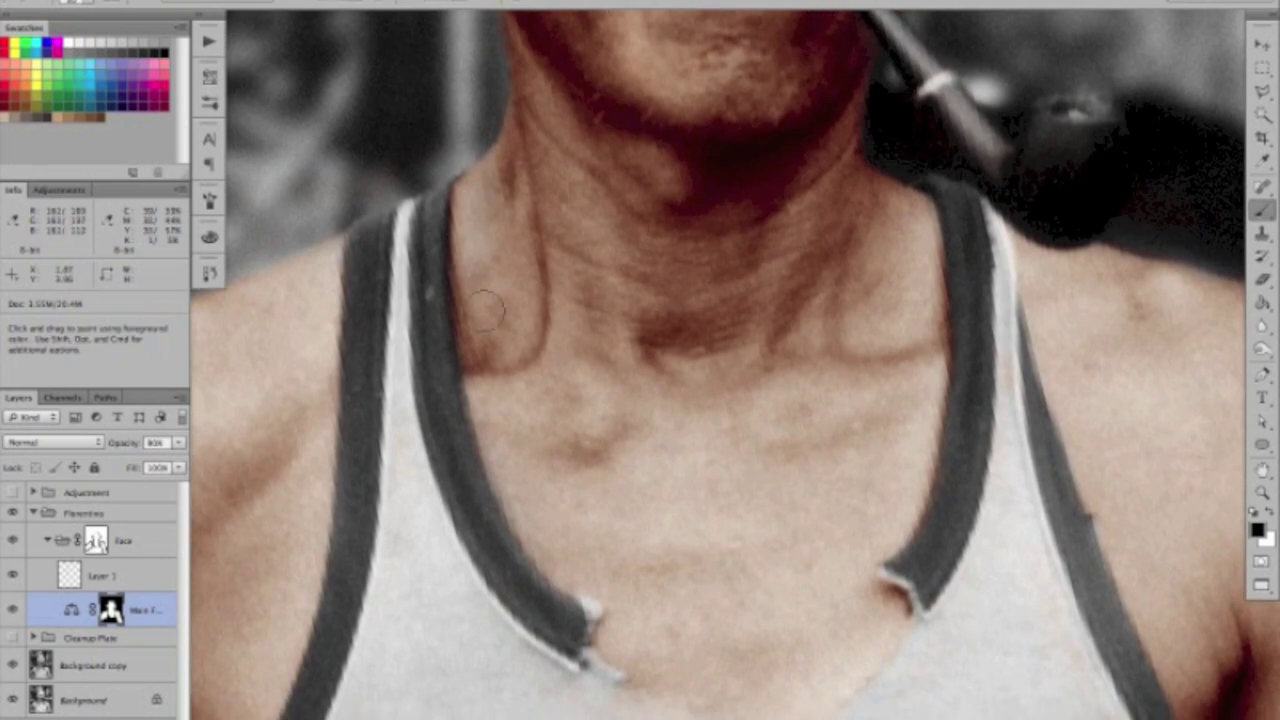
key(ctrl+minus)
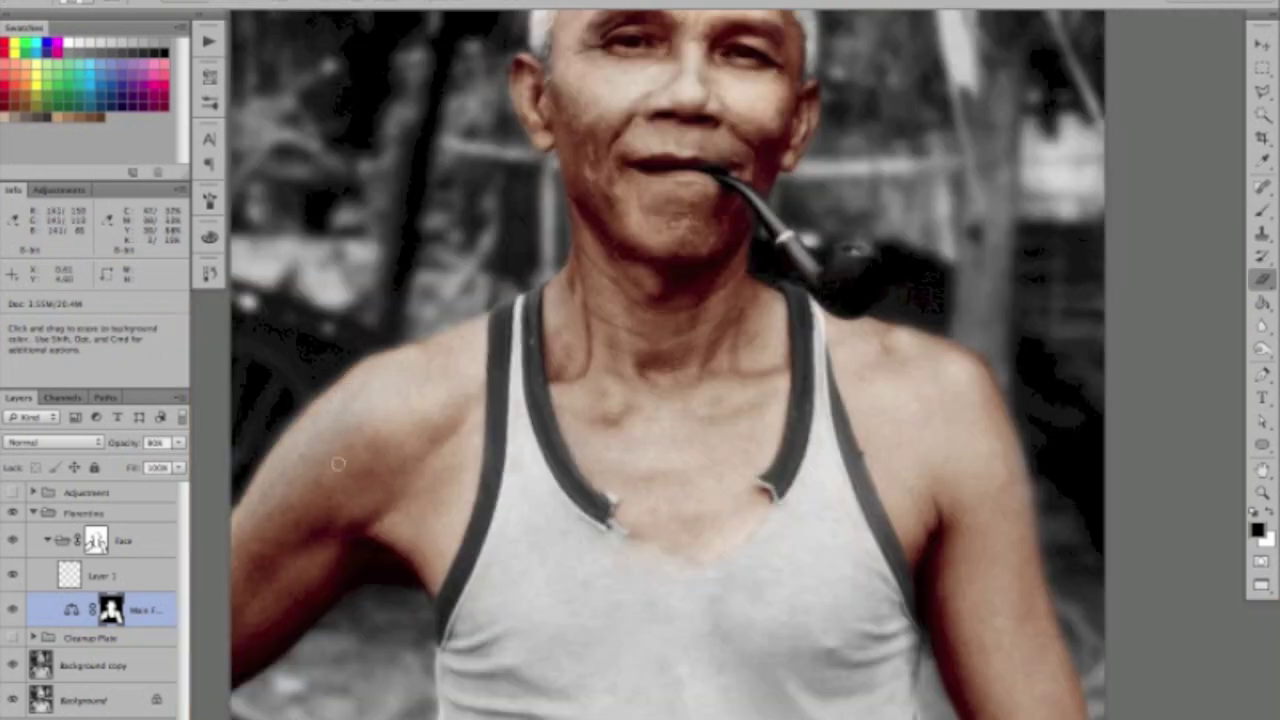
scroll(980, 277, down, 5)
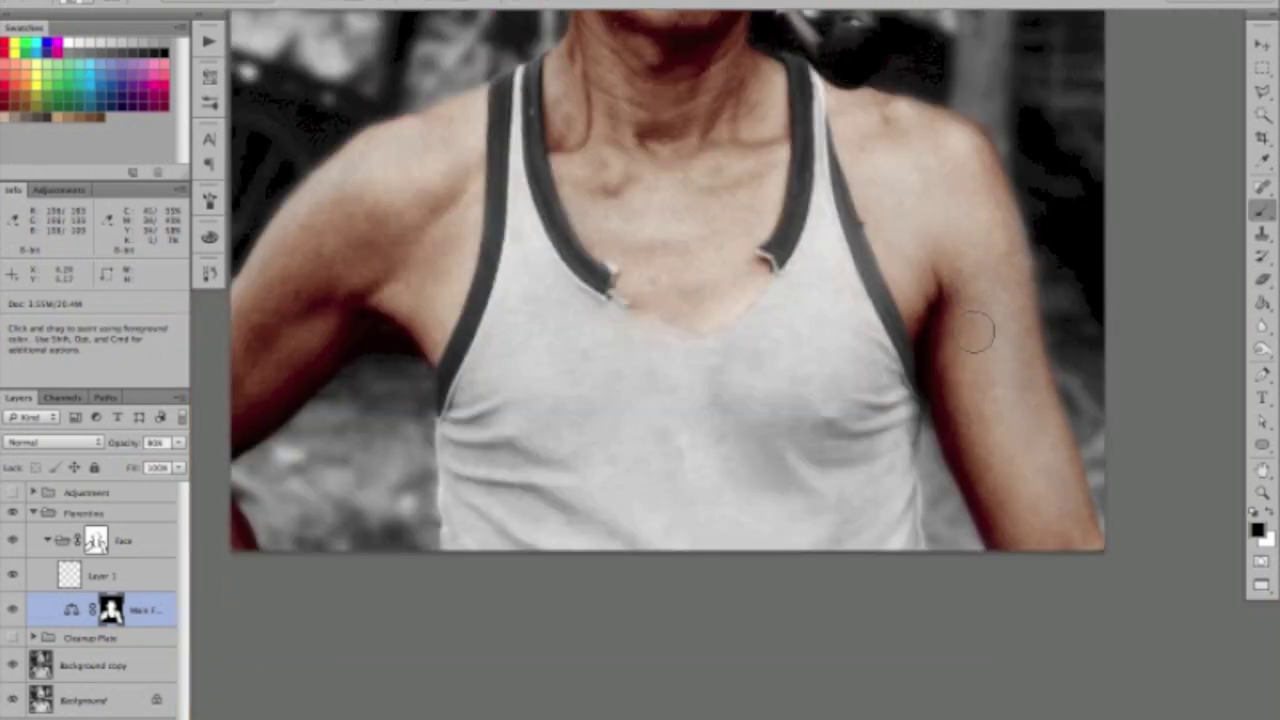
key(ctrl+0)
alt+click(695, 265)
key(alt+bracketleft)
key(ctrl+plus)
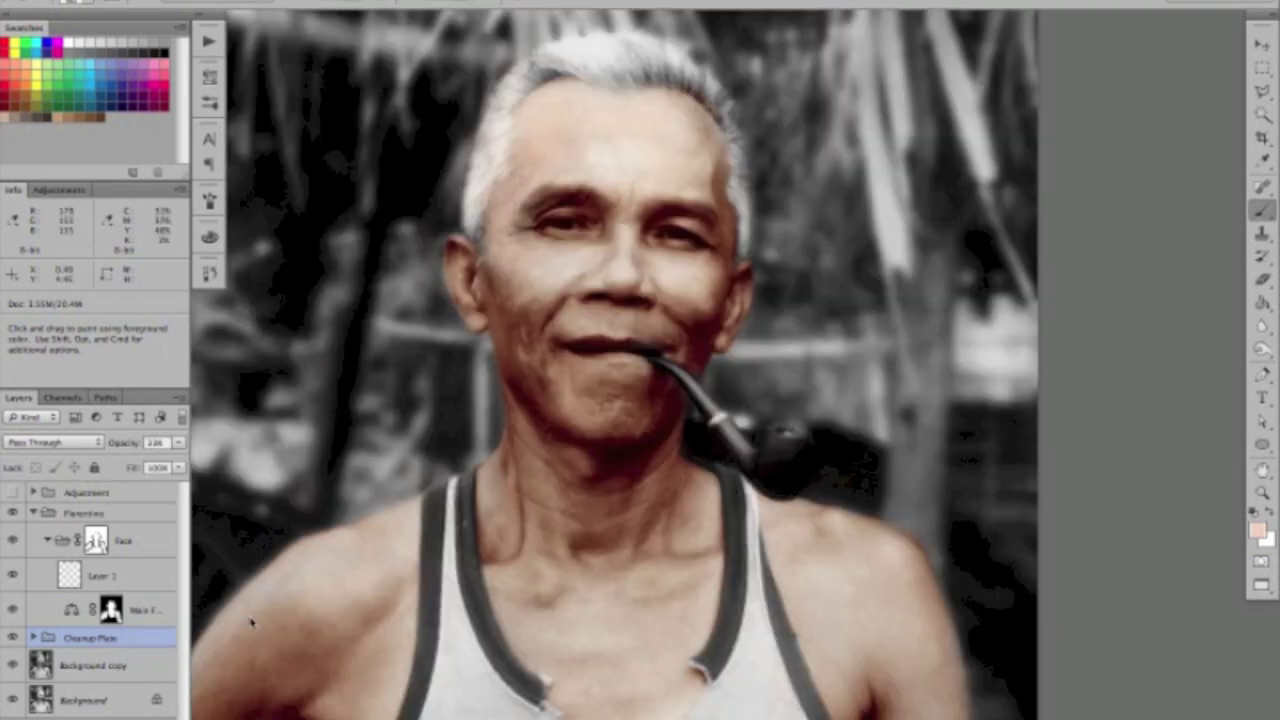
Set the layer to Color mode, pick a pale tone, and tint the left cheek and chin.
click(55, 441)
click(1257, 530)
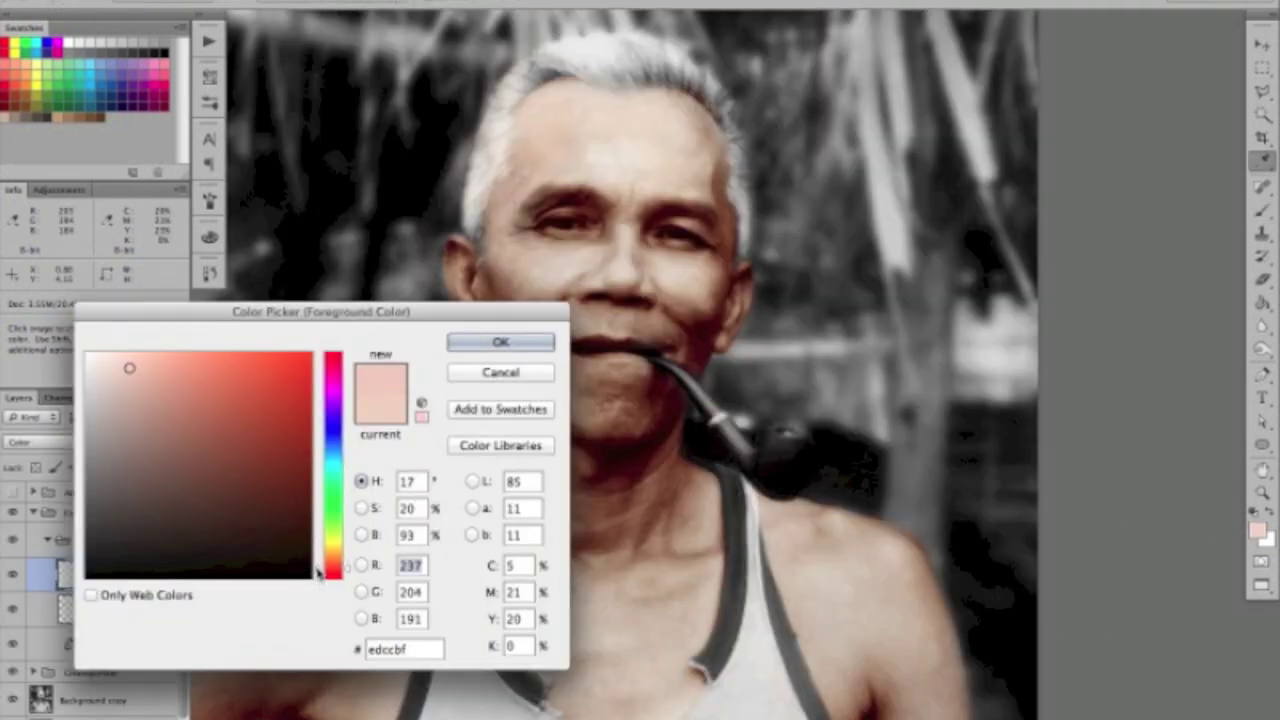
click(503, 340)
key(ctrl+shift+alt+n)
key(ctrl+plus)
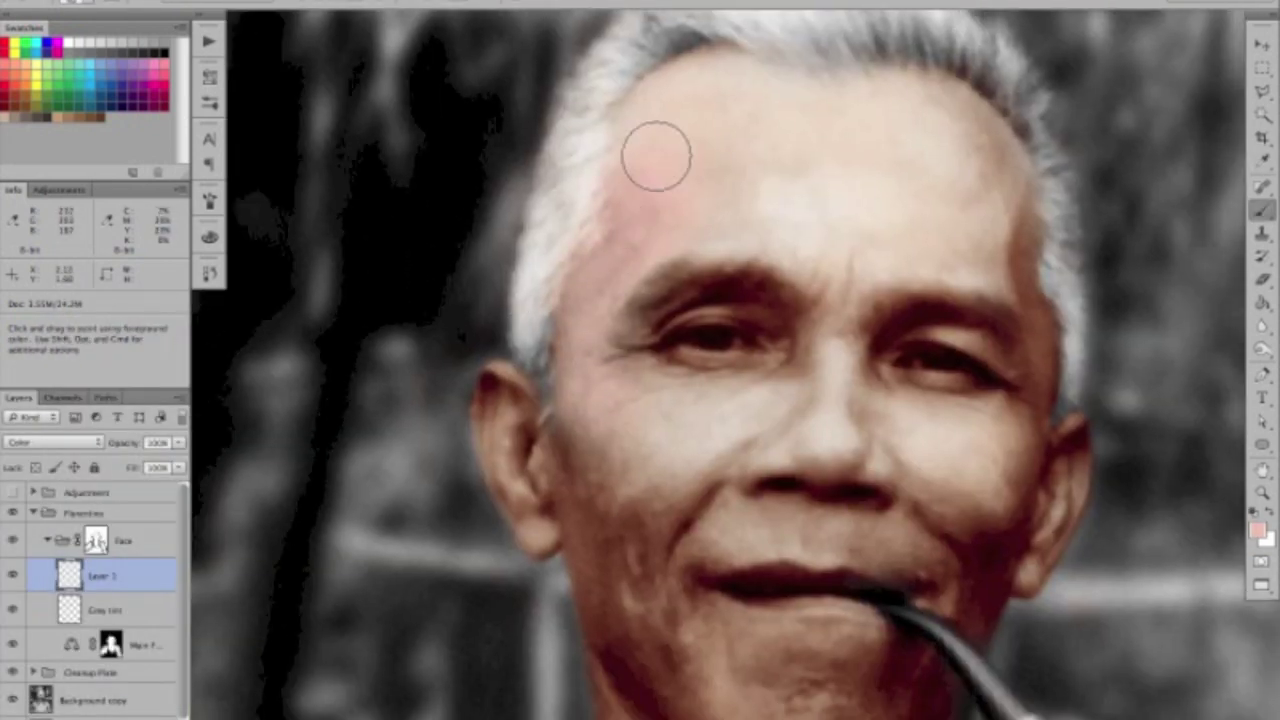
drag(620, 564, 640, 440)
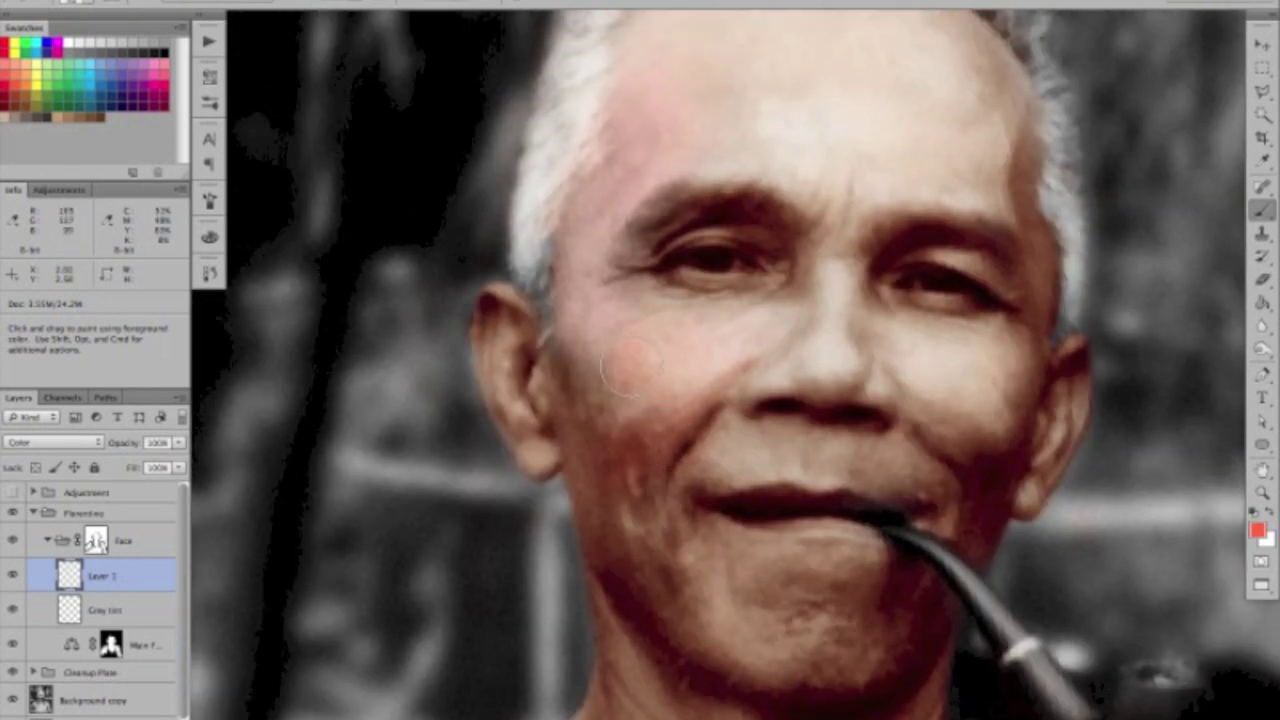
Paint a darker tan tone from the neck down to the chest.
scroll(671, 529, down, 2)
scroll(743, 395, up, 2)
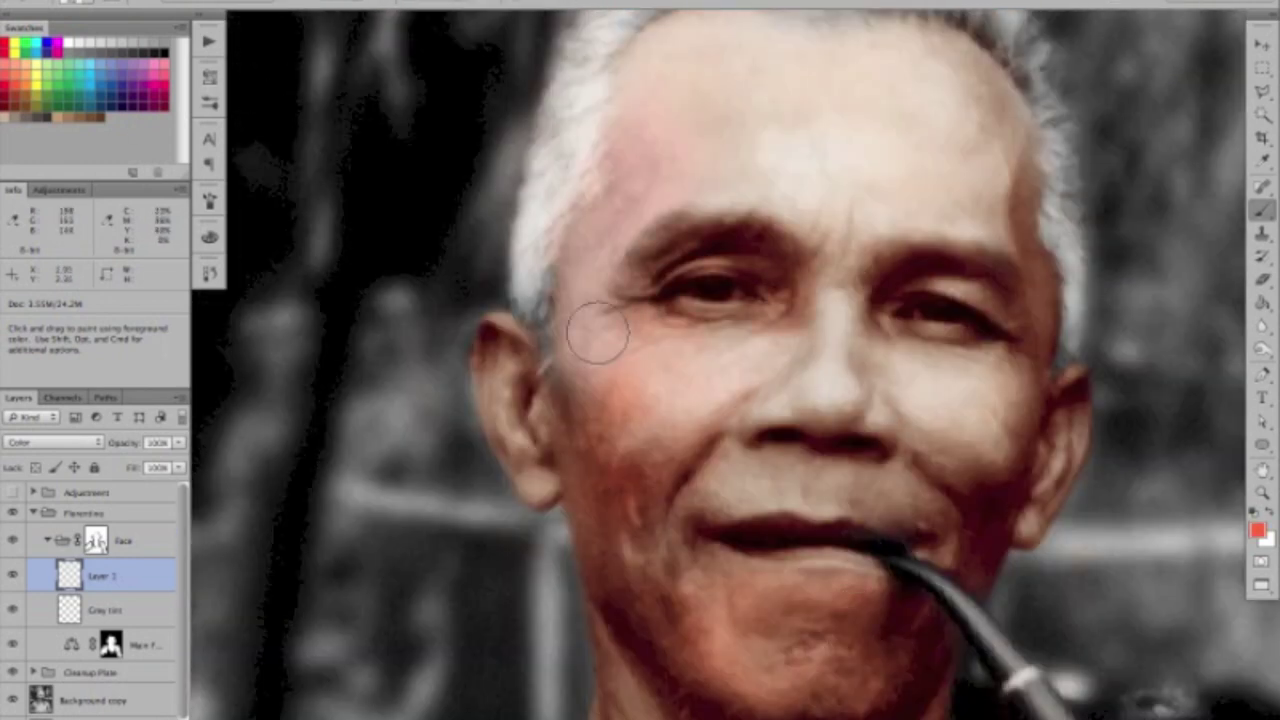
key(alt+comma)
scroll(866, 451, up, 2)
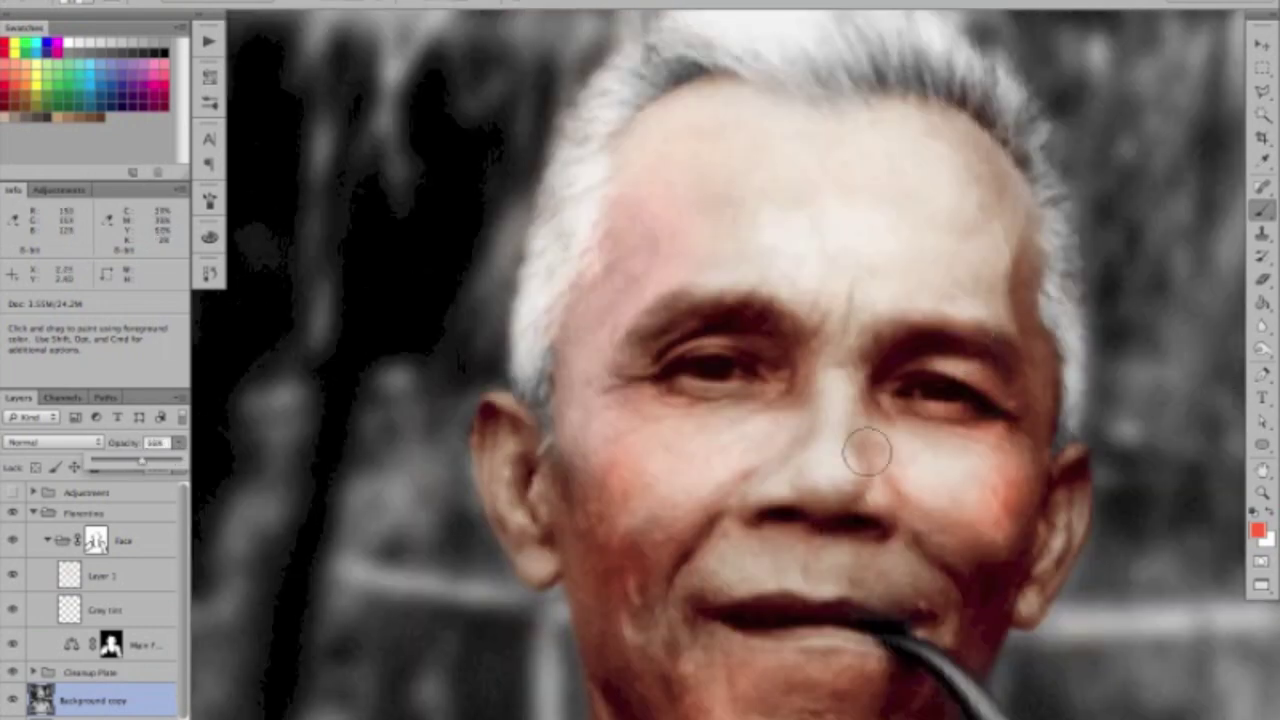
drag(853, 95, 803, 378)
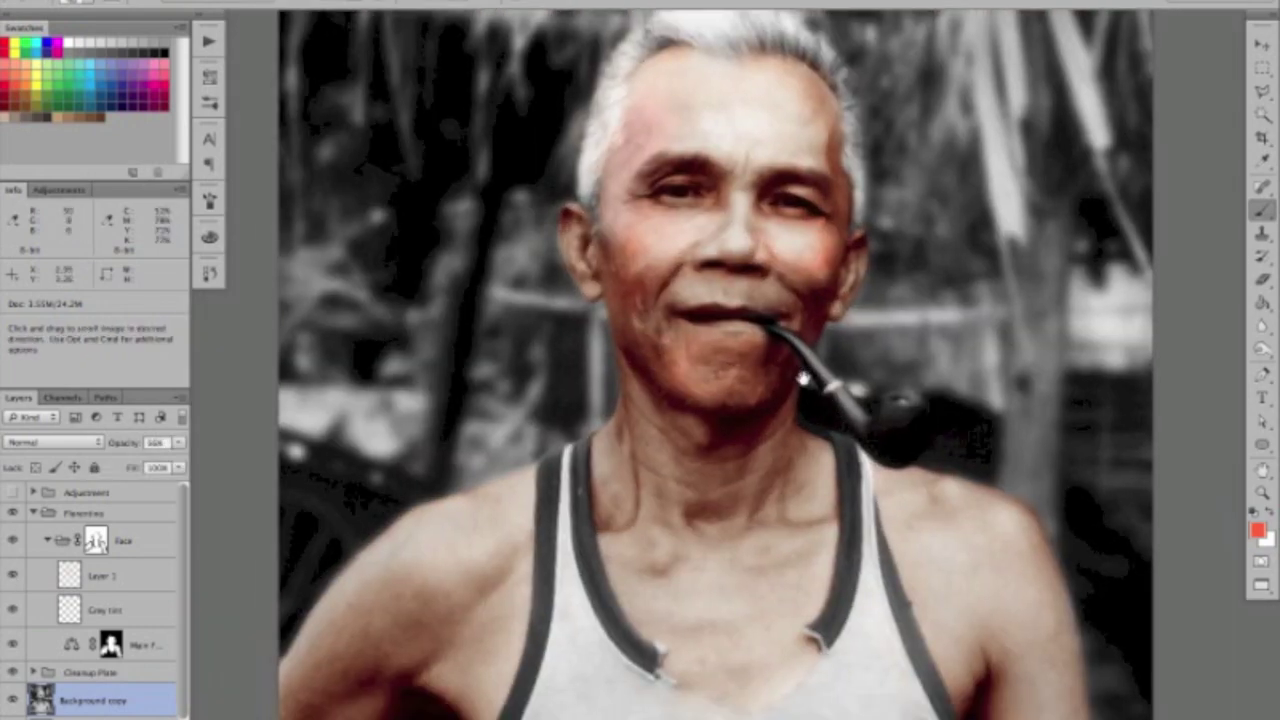
drag(655, 535, 773, 600)
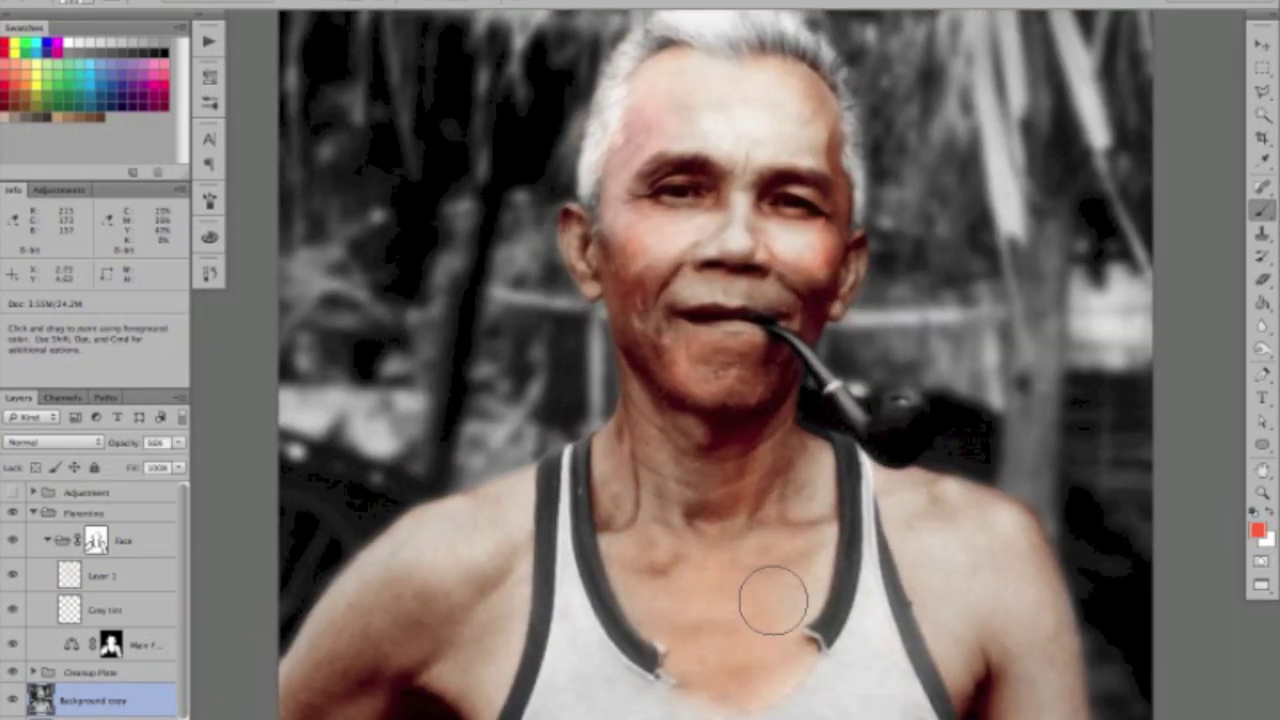
Pan and zoom around the face and shoulders to inspect the tinting.
scroll(860, 555, down, 5)
scroll(860, 555, left, 5)
scroll(551, 486, right, 8)
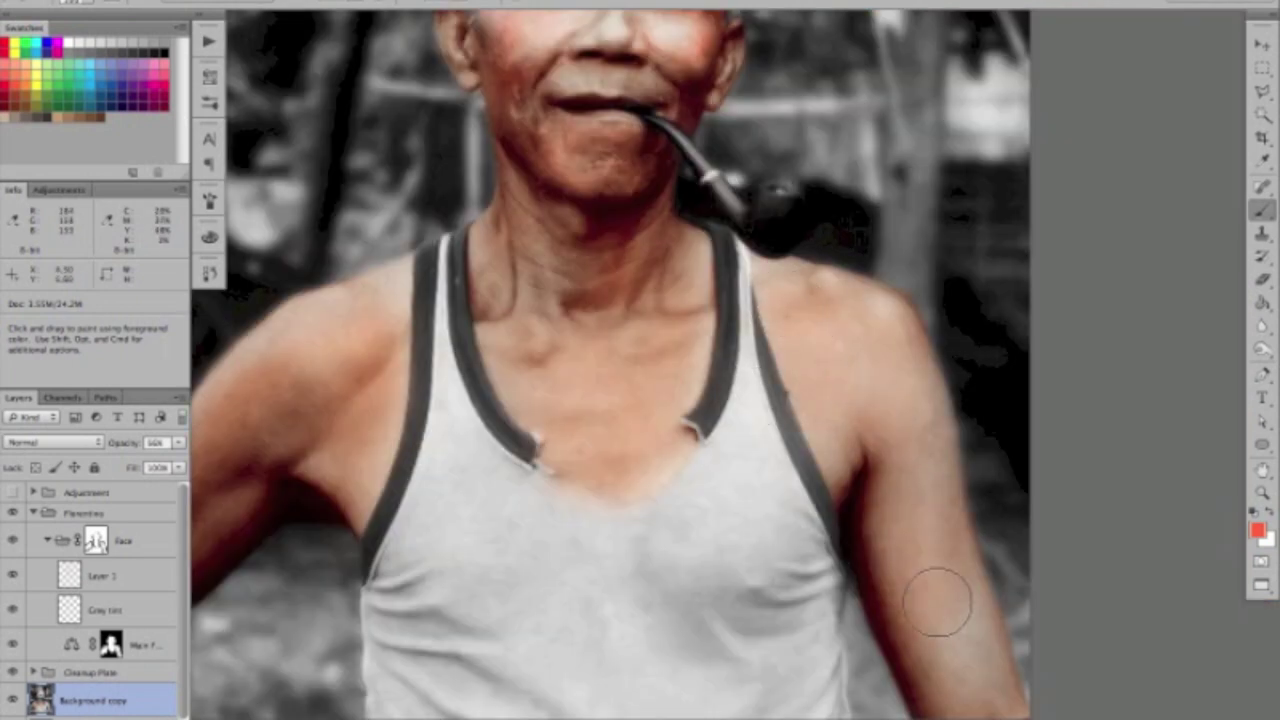
scroll(943, 543, up, 5)
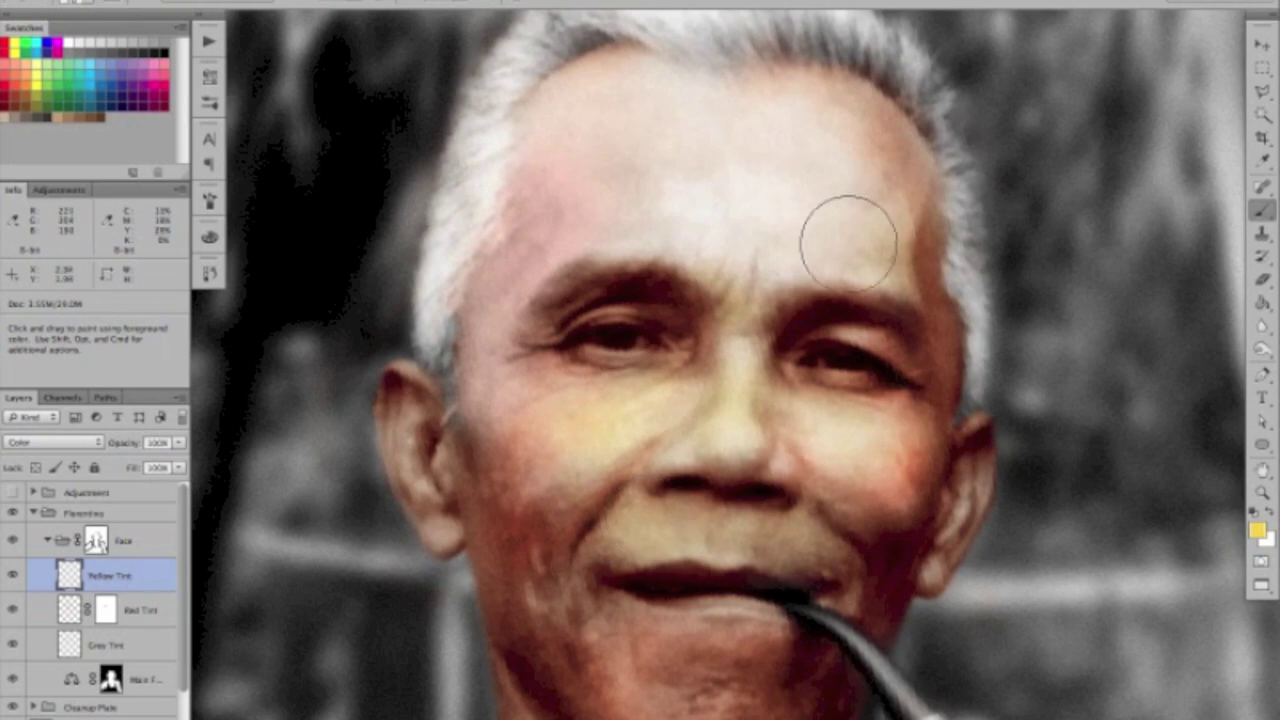
scroll(640, 420, down, 5)
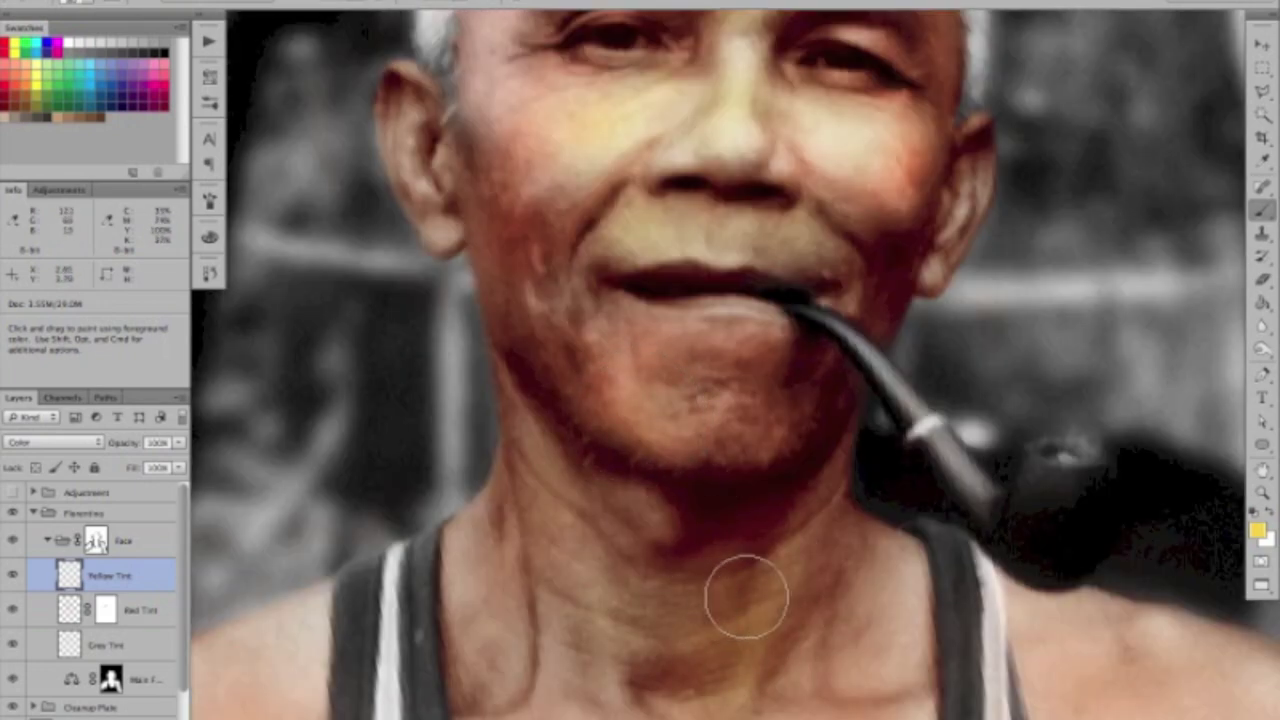
key(ctrl+minus)
key(ctrl+minus)
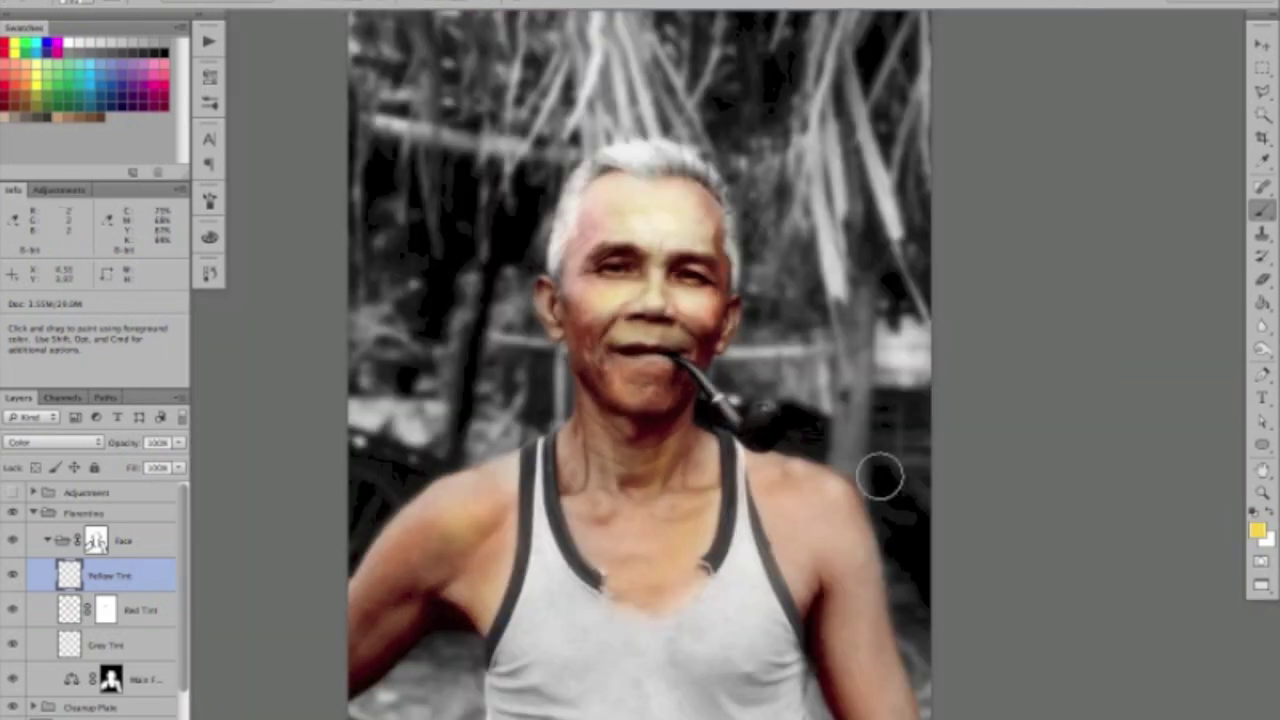
scroll(880, 478, down, 1)
key(ctrl+plus)
key(ctrl+plus)
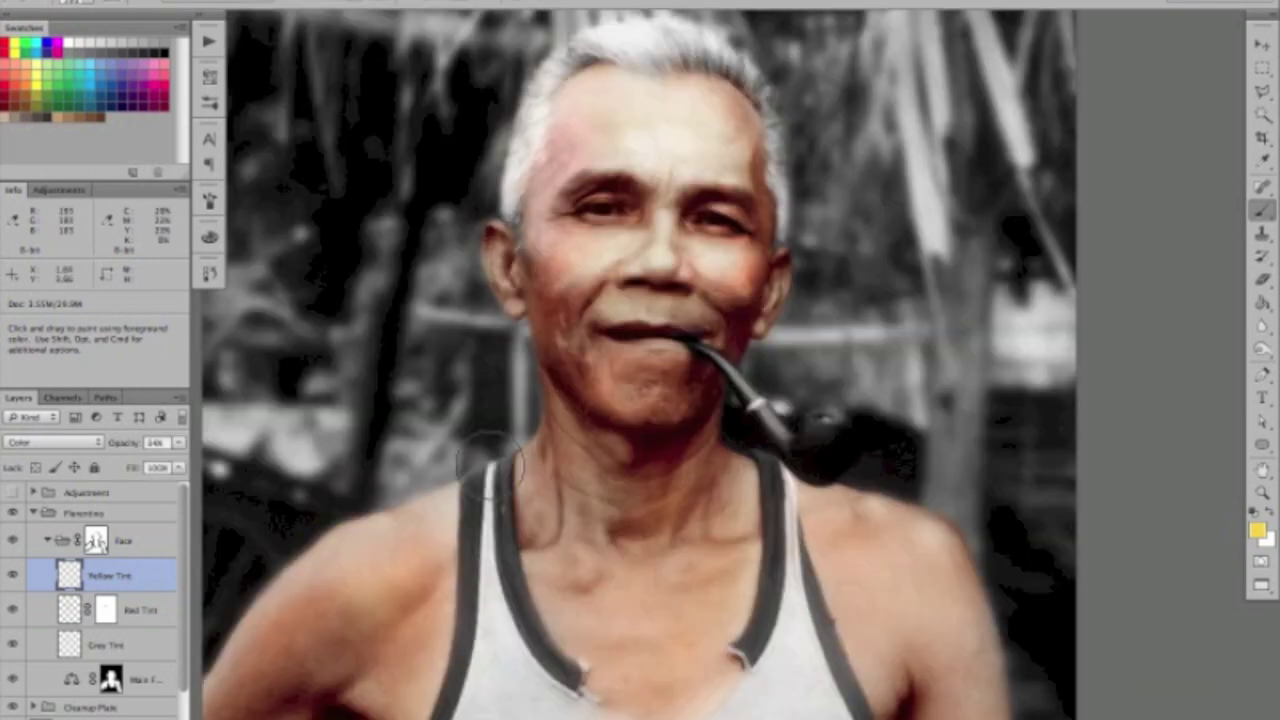
key(ctrl+plus)
key(ctrl+minus)
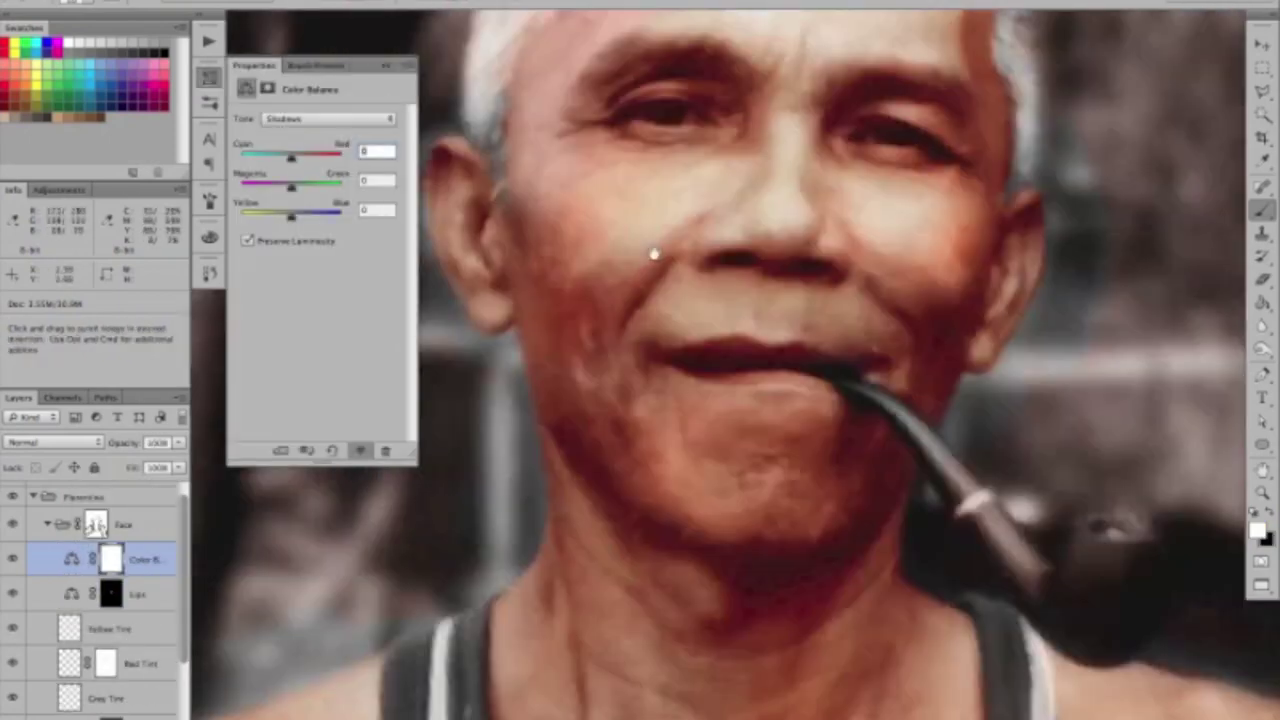
Disable the Face group's layer mask and review the whole photo.
key(ctrl+0)
right_click(106, 530)
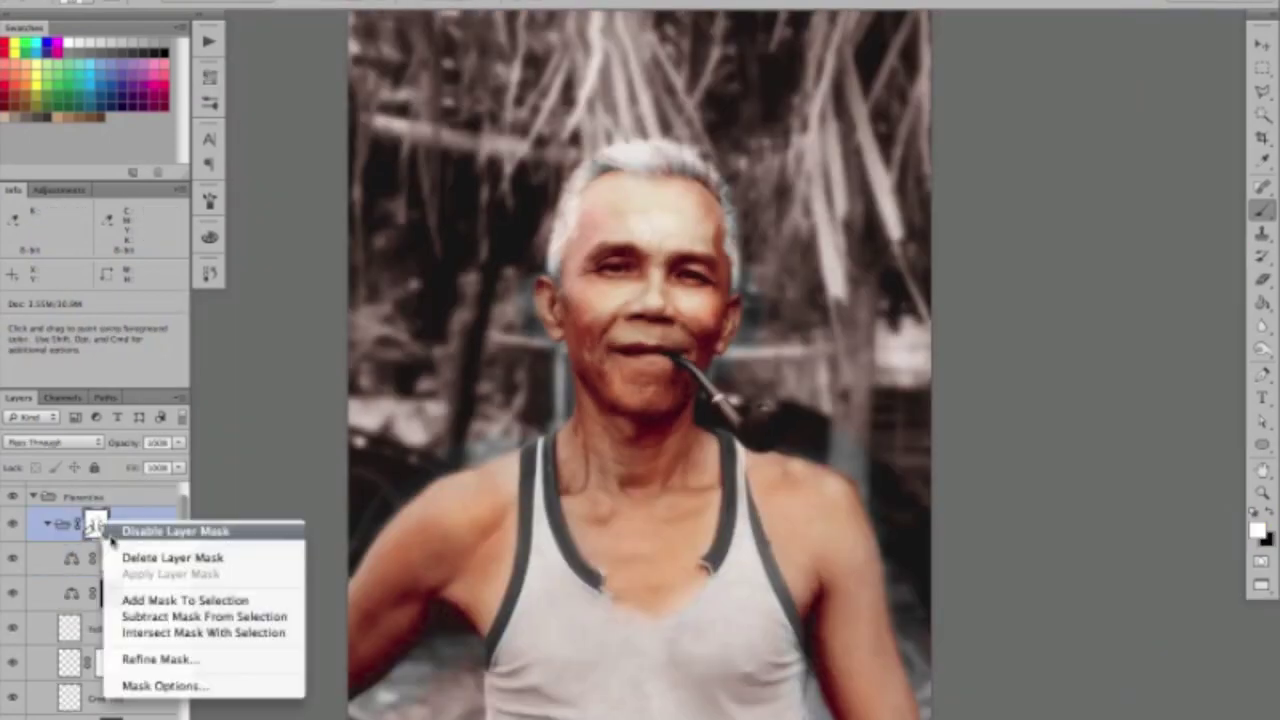
click(110, 531)
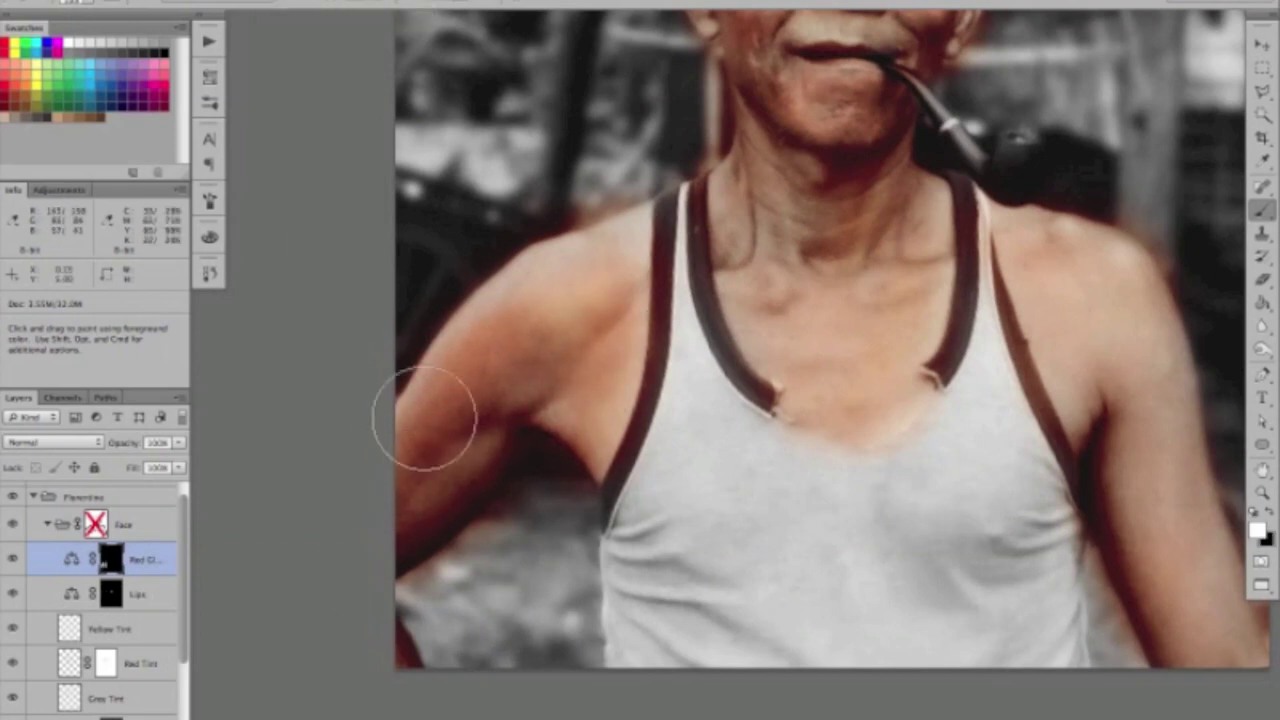
scroll(720, 260, up, 3)
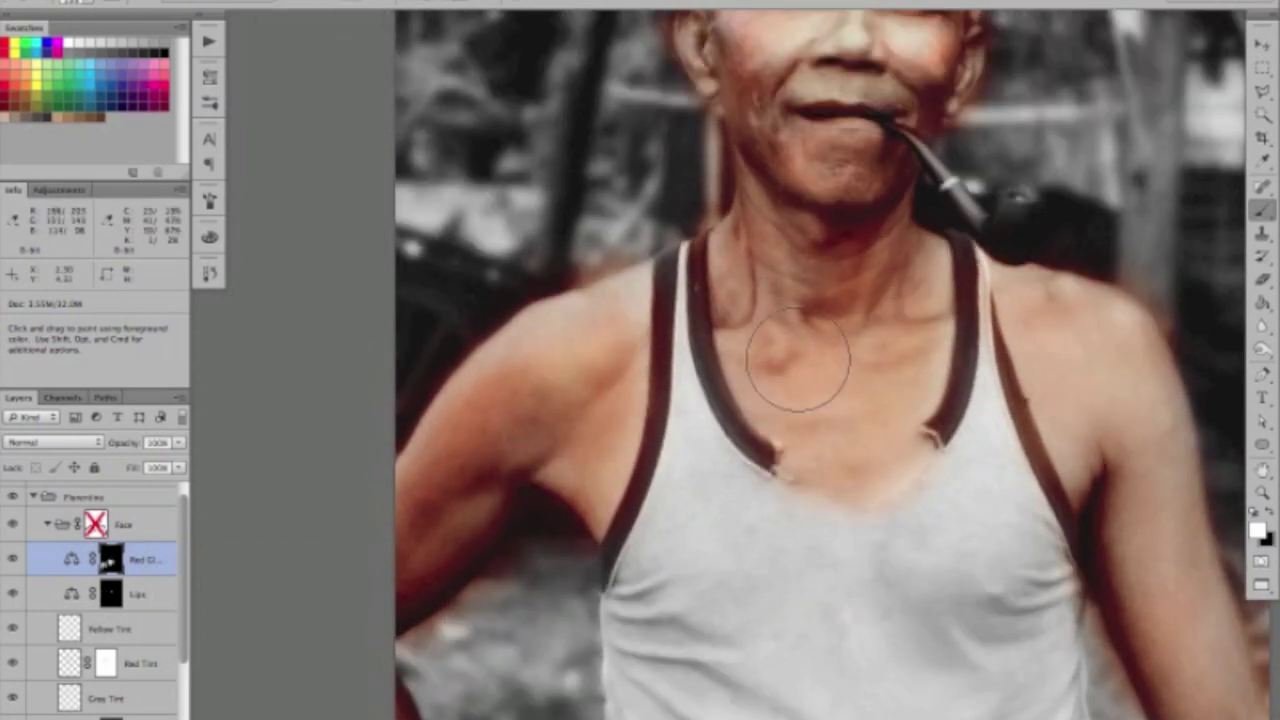
scroll(857, 528, right, 3)
scroll(857, 528, up, 5)
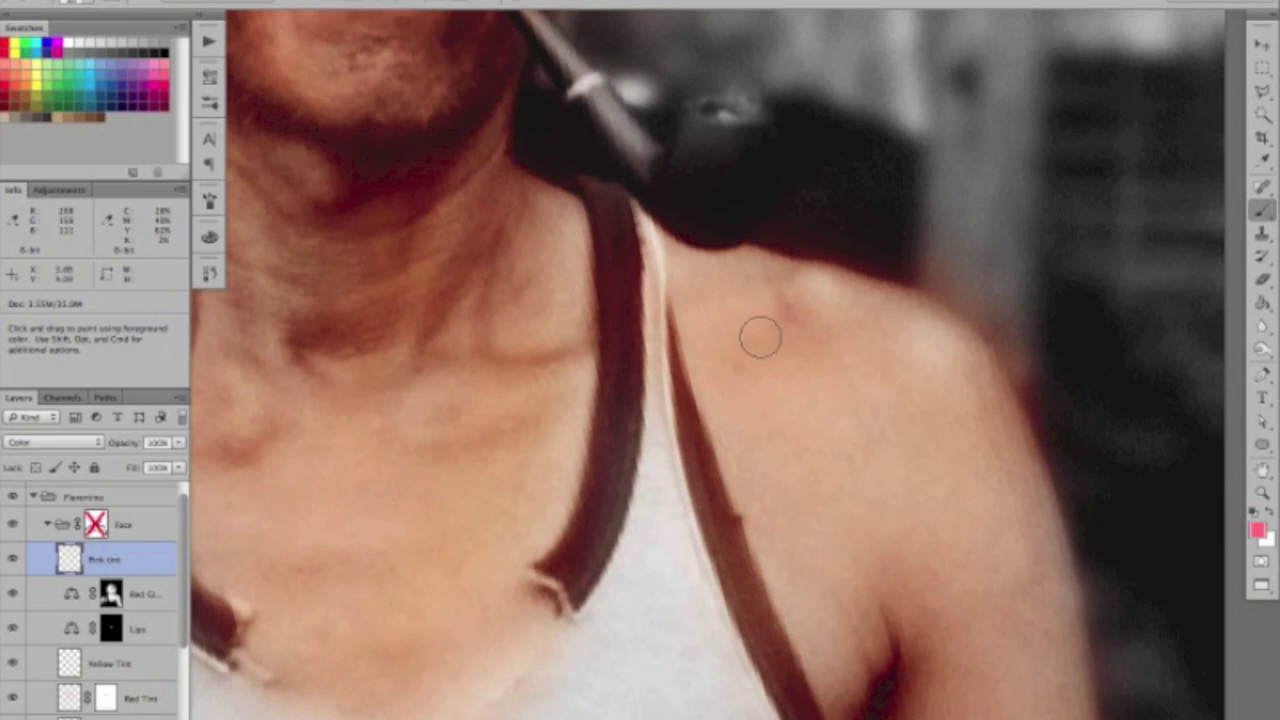
Fit the whole photo in view and pick a red foreground colour for the skin tints.
scroll(847, 588, down, 2)
scroll(743, 194, down, 2)
scroll(814, 423, down, 1)
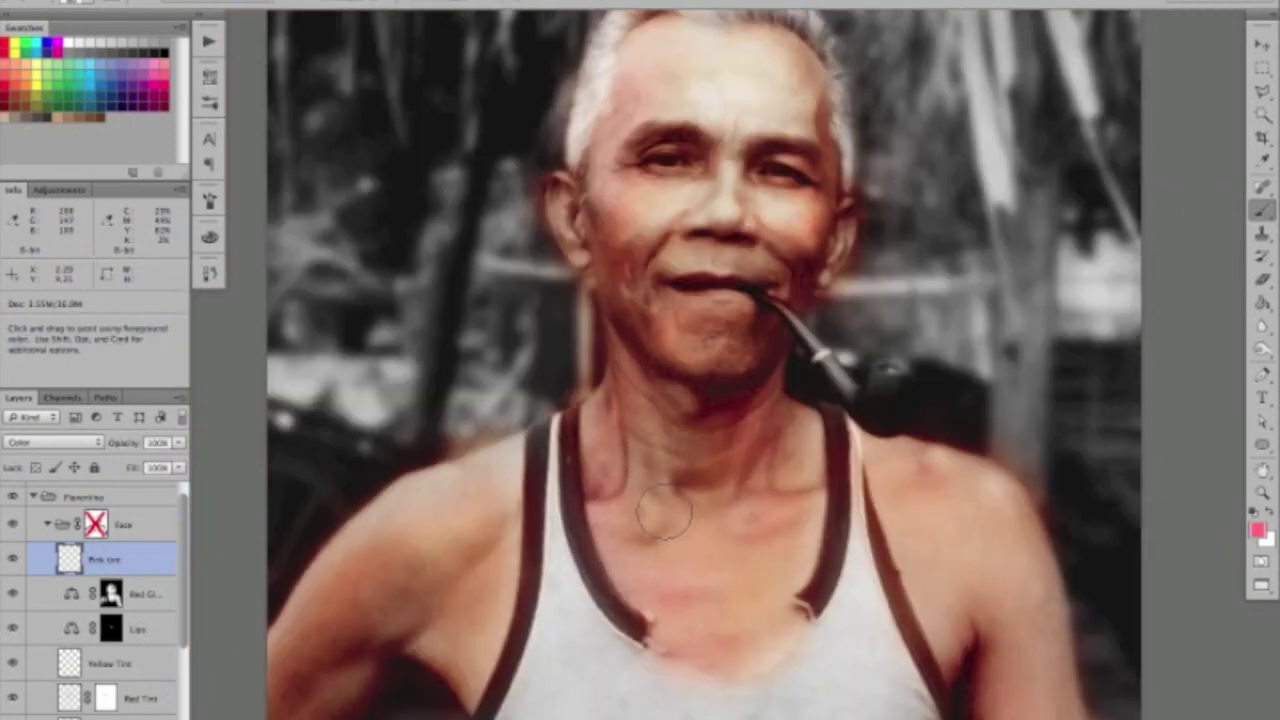
scroll(671, 510, up, 1)
scroll(320, 371, down, 3)
scroll(320, 371, up, 3)
scroll(511, 408, up, 2)
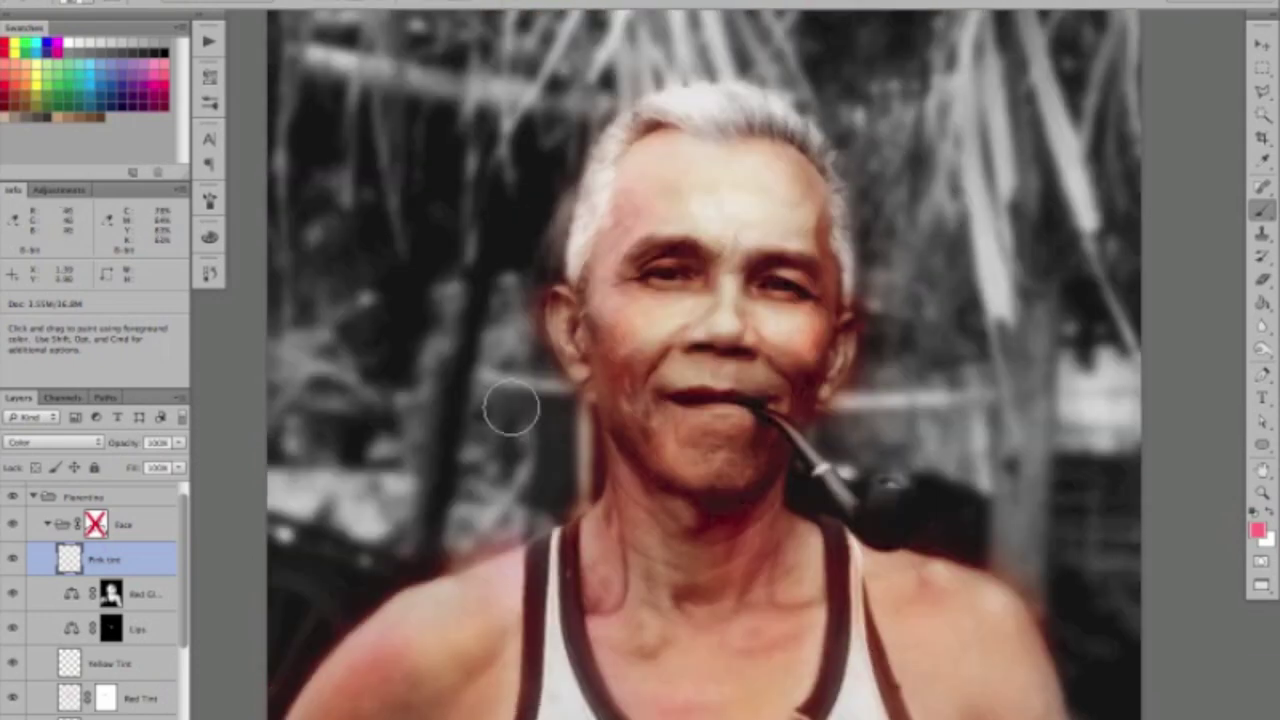
scroll(511, 408, up, 2)
scroll(571, 371, up, 3)
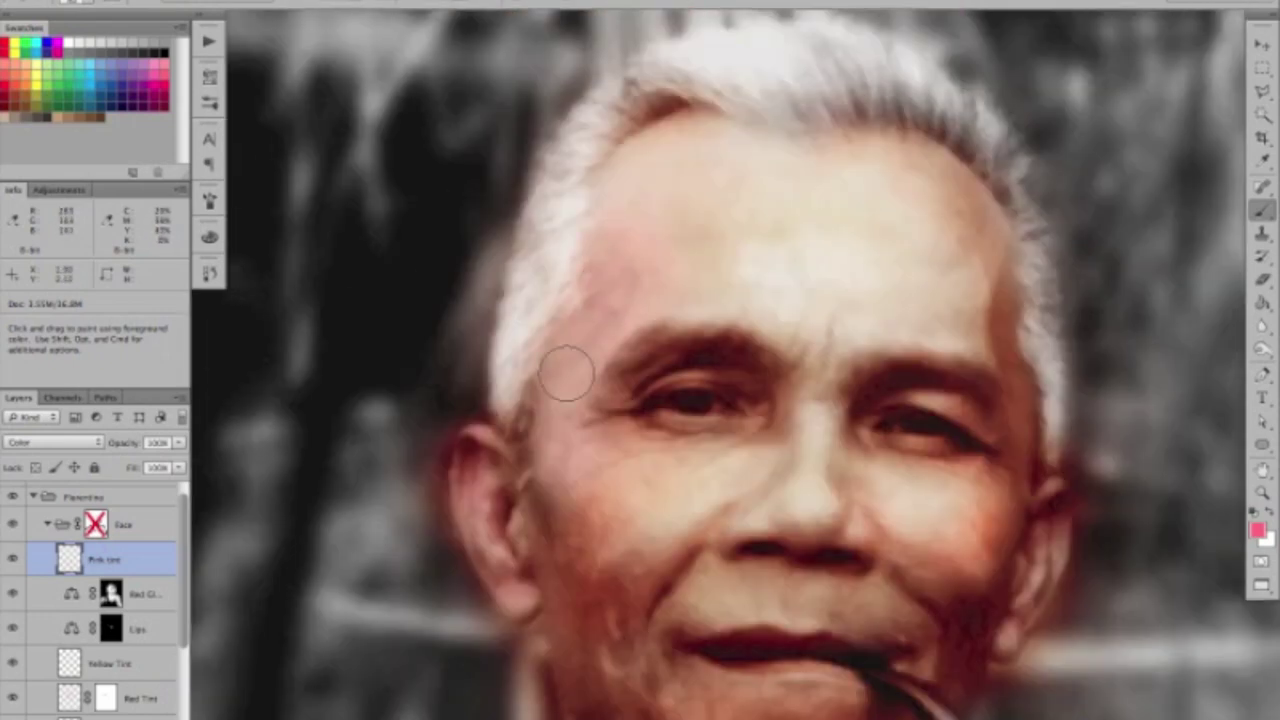
scroll(749, 414, up, 1)
scroll(592, 285, up, 1)
key(ctrl+0)
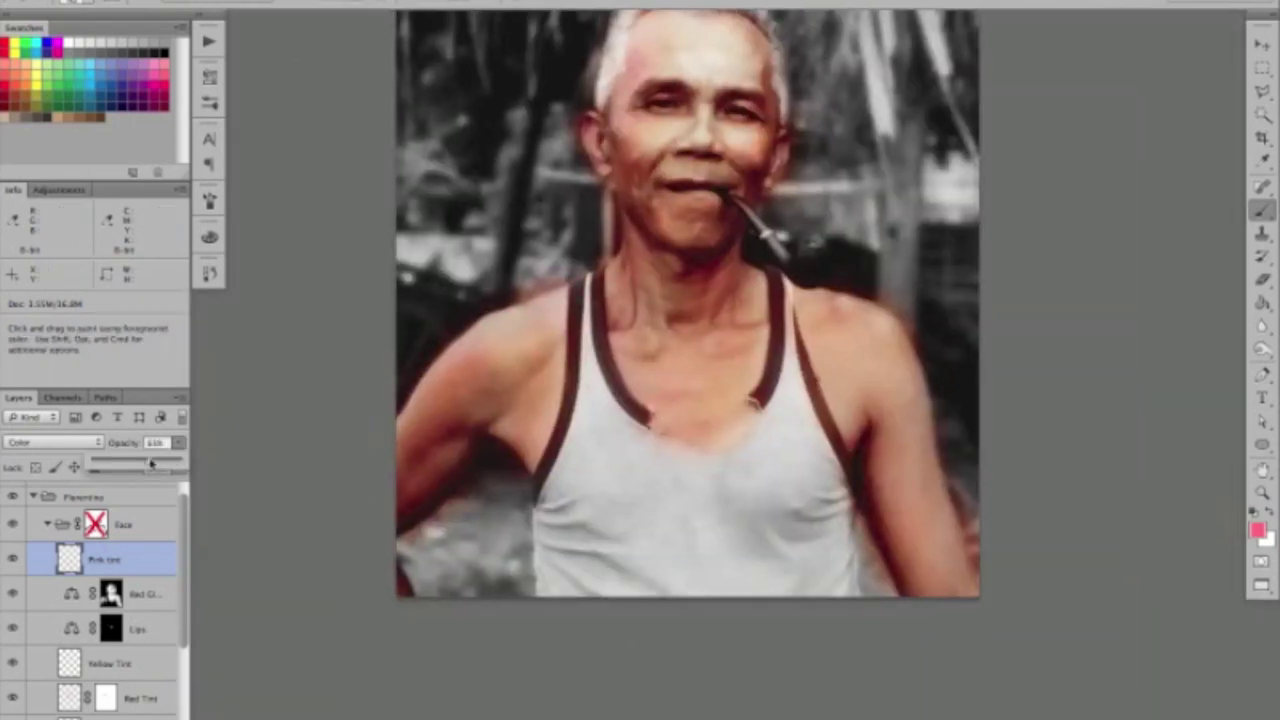
scroll(731, 191, up, 3)
click(1257, 528)
key(Return)
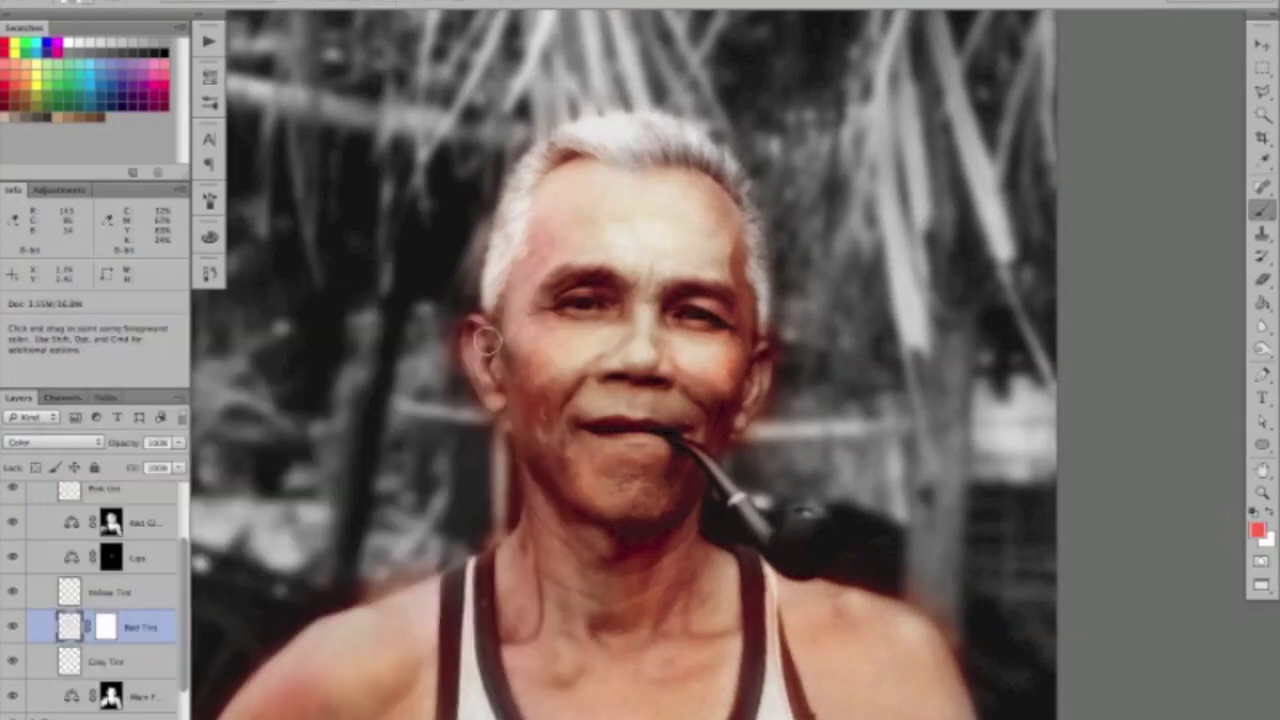
Brush pink and shadow tones over the face, ears, neck and shoulder.
scroll(628, 480, up, 3)
scroll(1095, 408, right, 4)
scroll(1095, 408, down, 1)
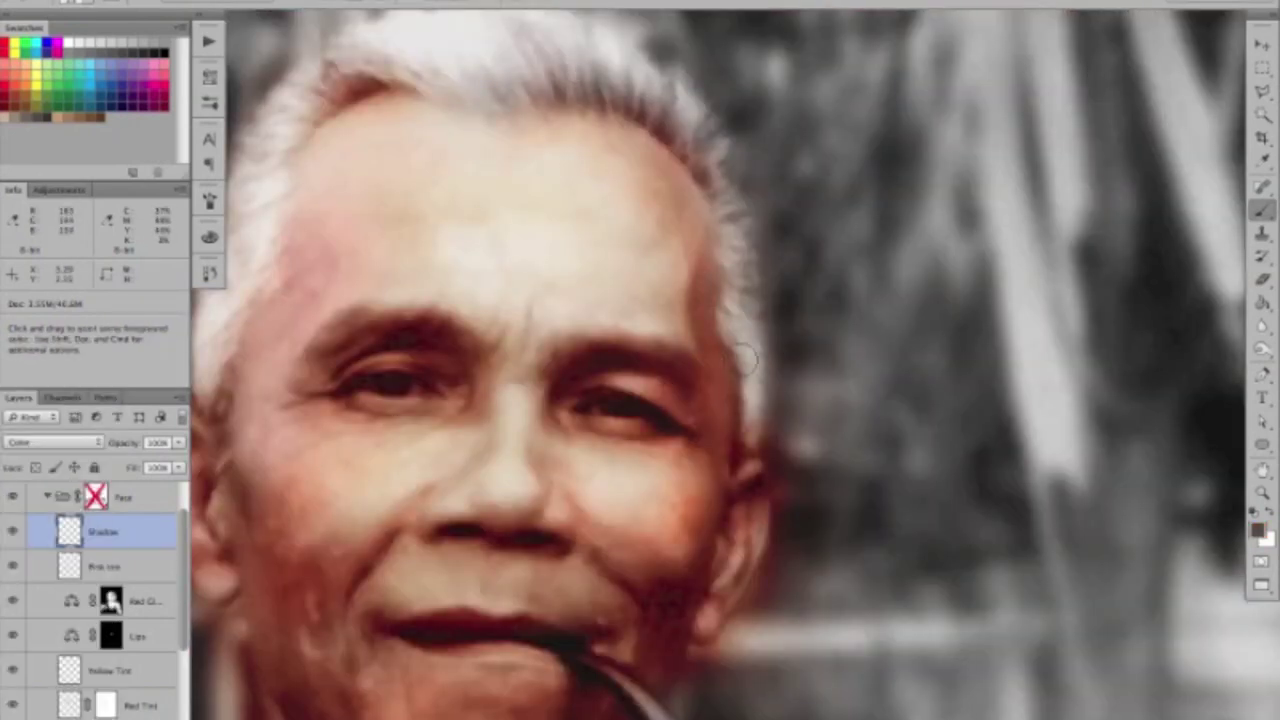
scroll(745, 358, down, 4)
scroll(658, 401, left, 5)
scroll(670, 341, down, 2)
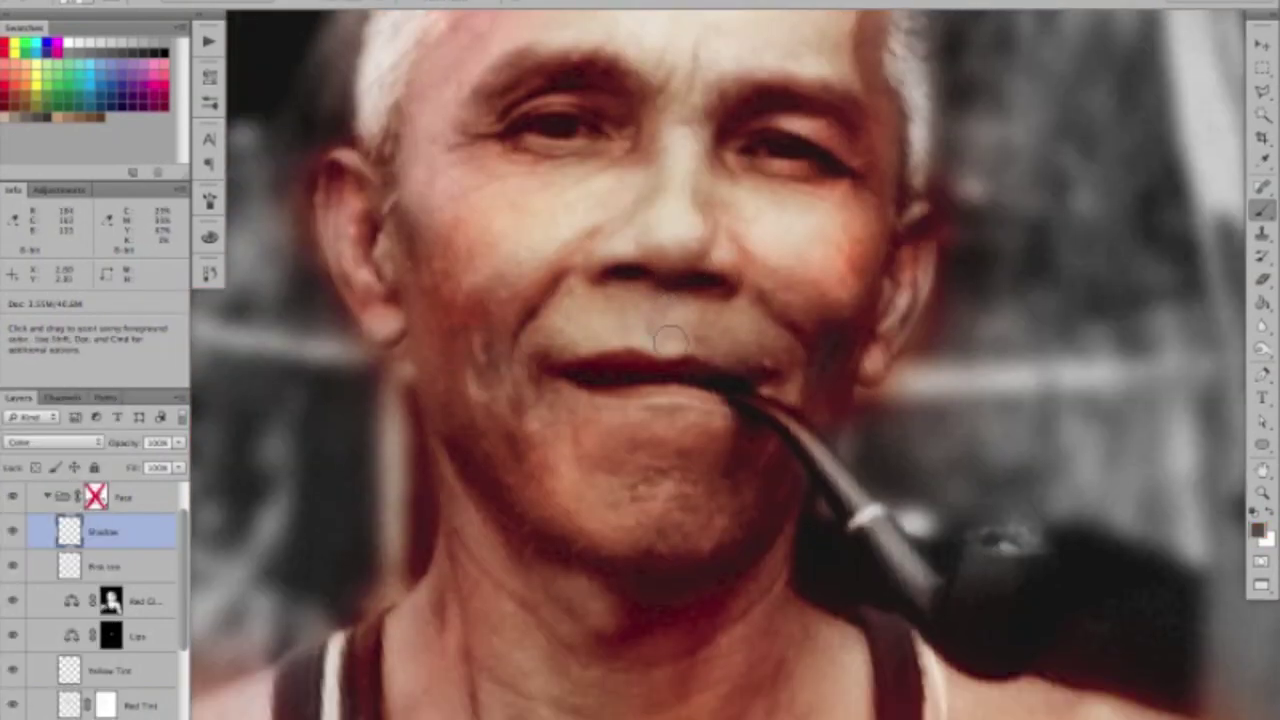
scroll(400, 294, up, 1)
scroll(400, 294, down, 3)
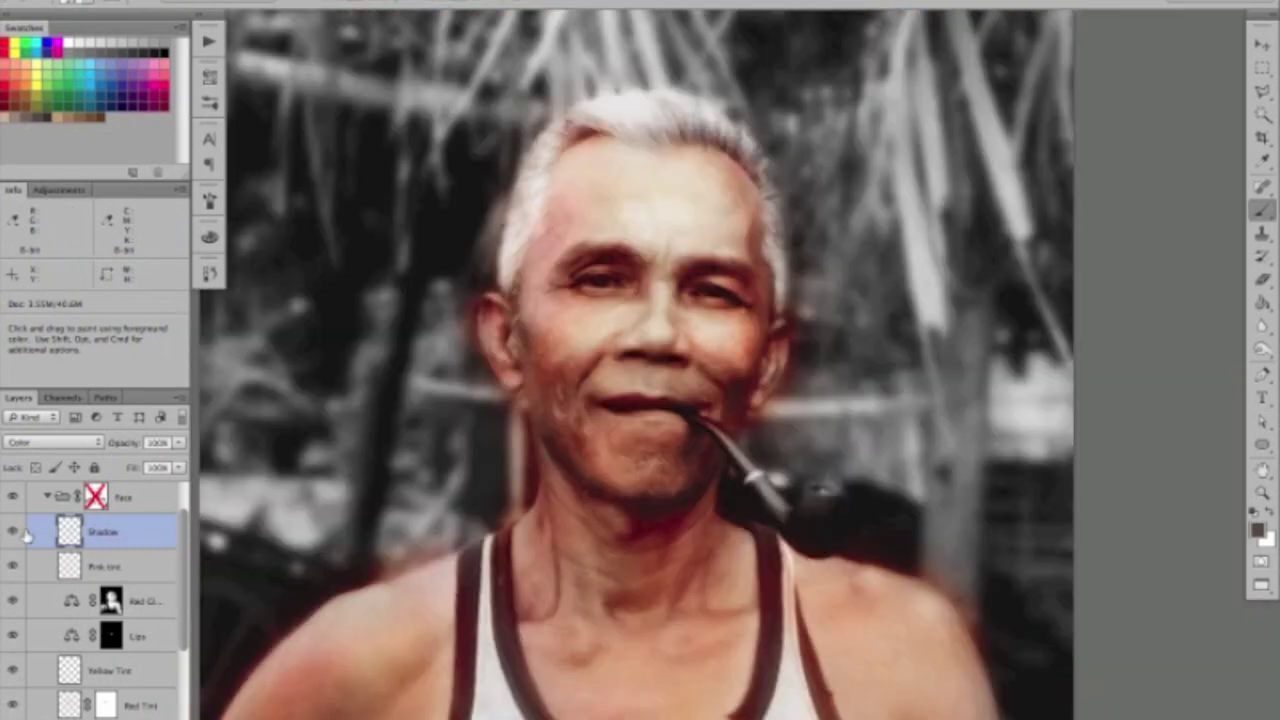
scroll(528, 414, down, 1)
scroll(669, 346, up, 3)
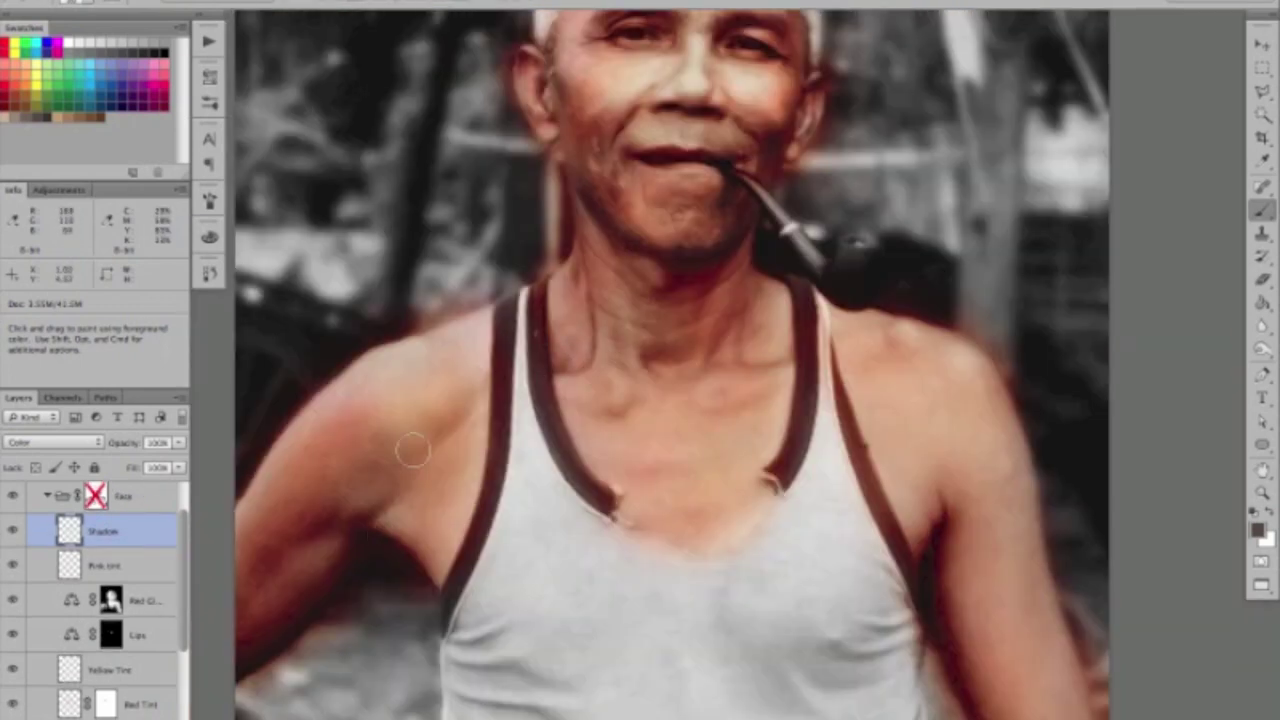
drag(327, 582, 707, 372)
scroll(652, 588, right, 8)
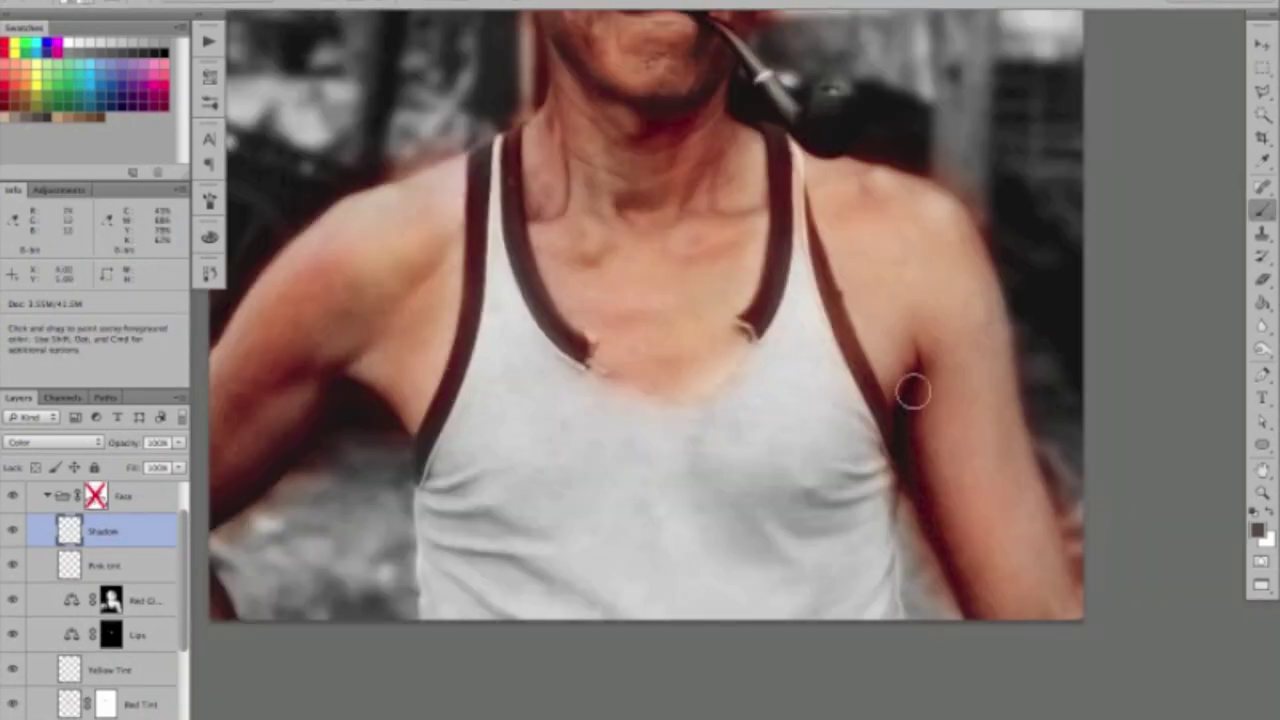
Fit the photo, swap foreground and background colours, and switch to full-screen view.
key(alt+bracketright)
key(ctrl+0)
scroll(486, 449, up, 5)
scroll(857, 394, up, 3)
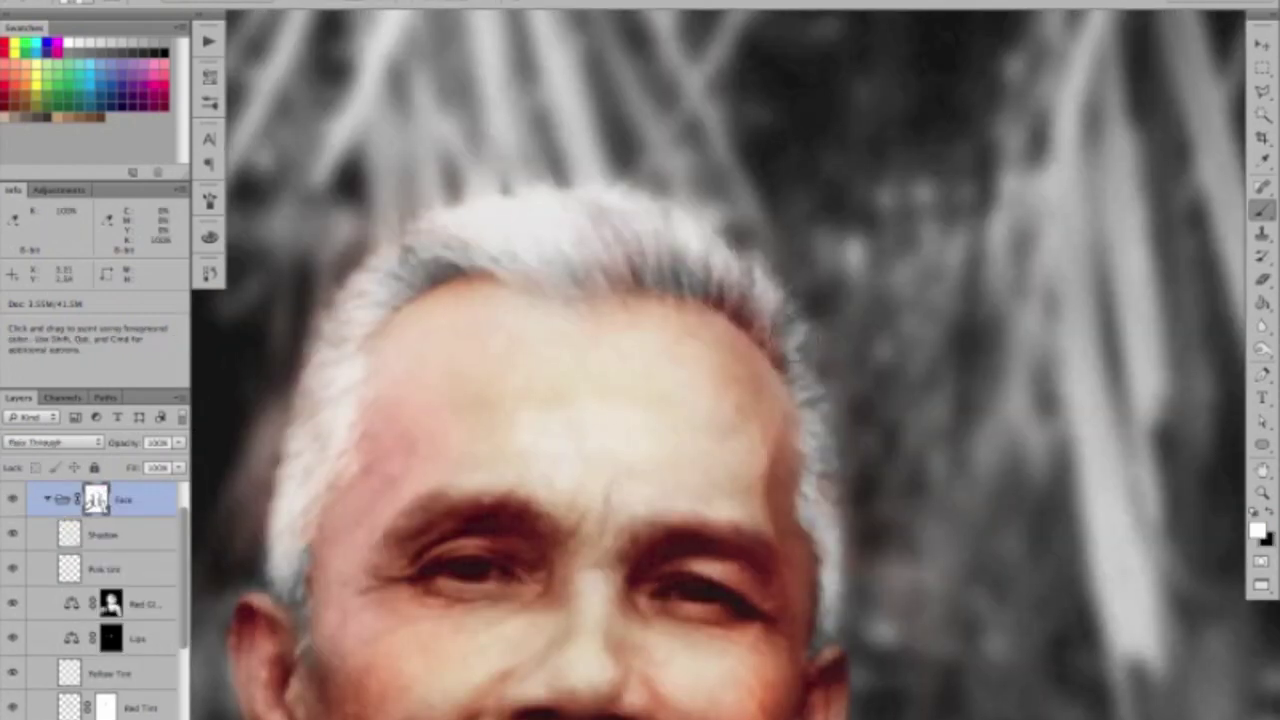
scroll(283, 565, down, 5)
scroll(283, 565, left, 4)
key(x)
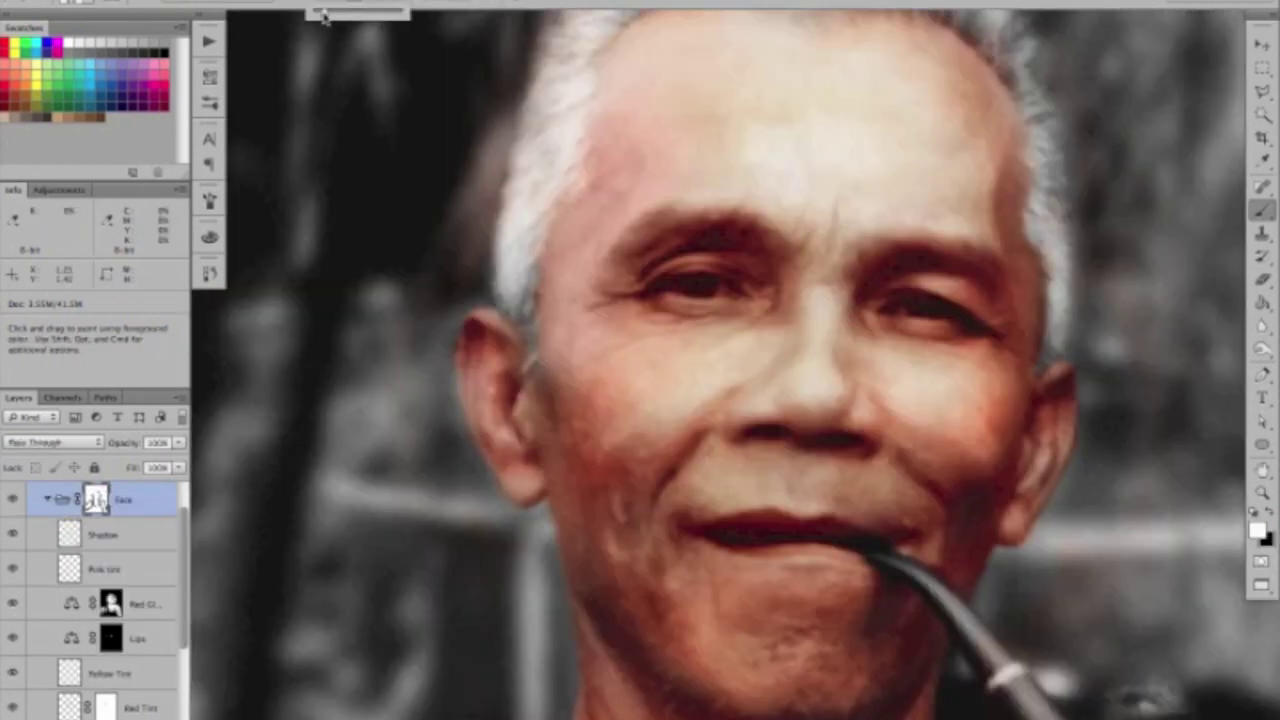
scroll(450, 130, down, 5)
scroll(826, 289, down, 2)
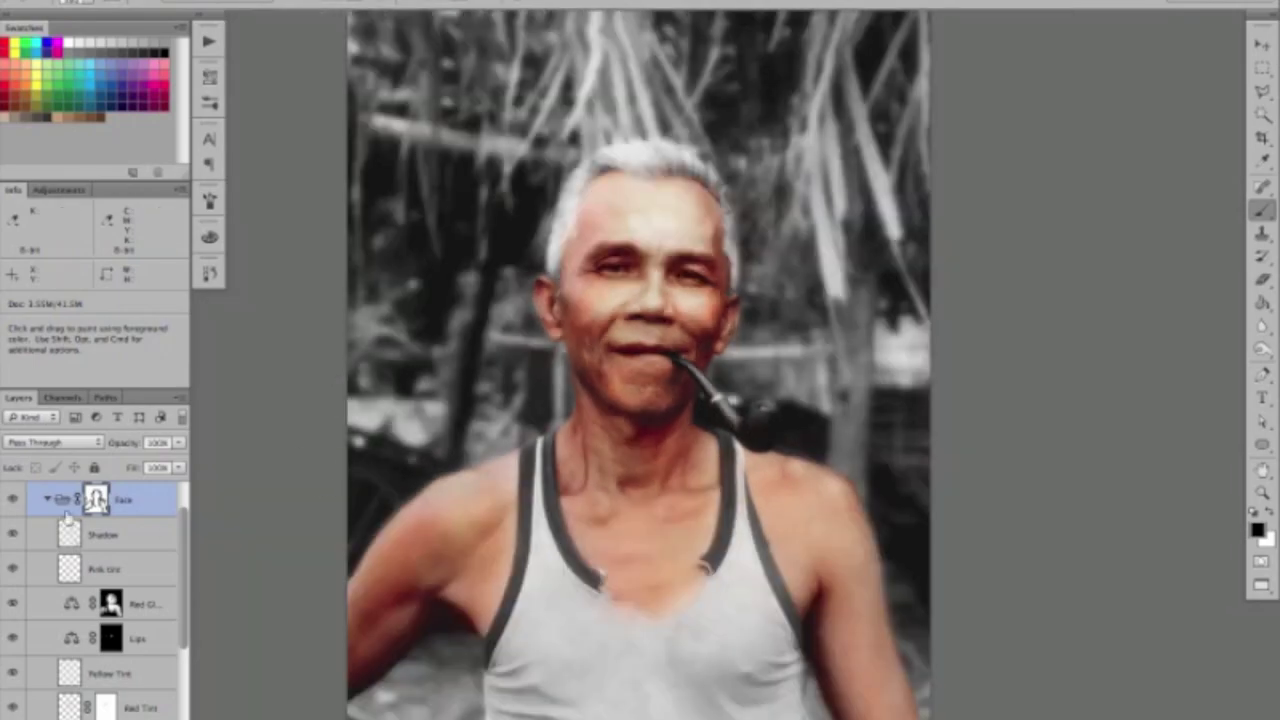
key(f)
key(f)
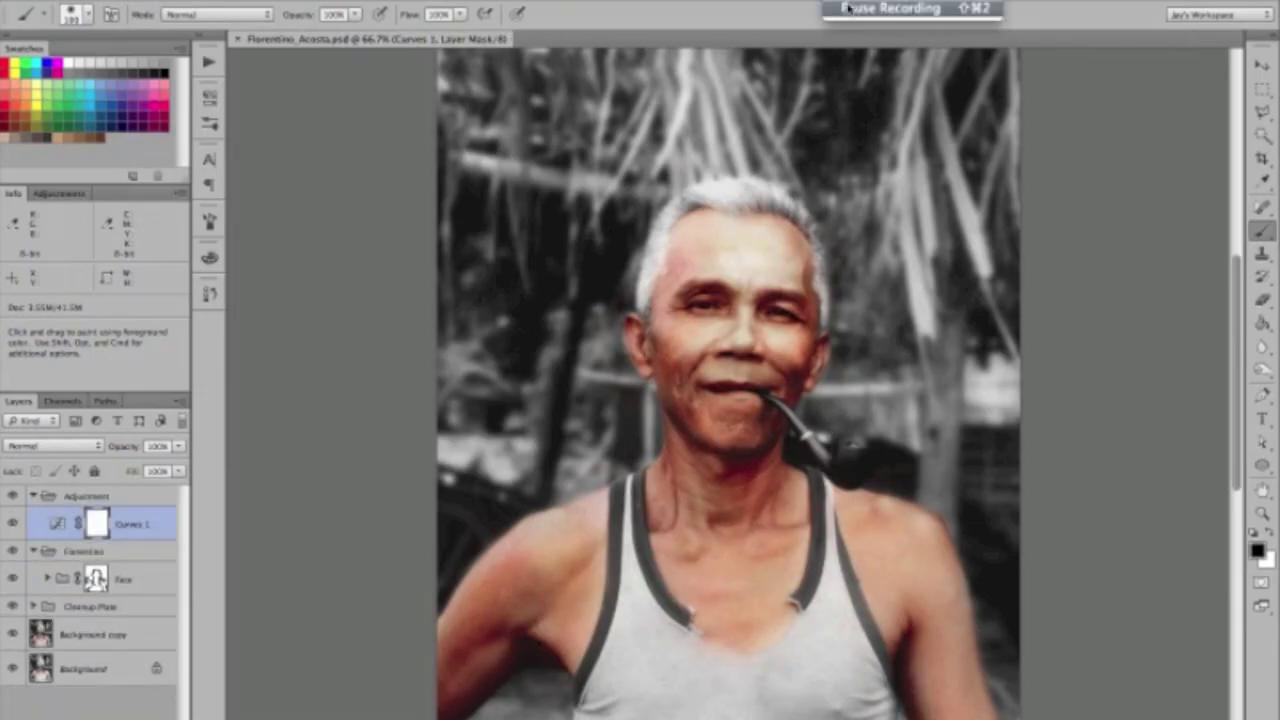
Select the Red Glaze layer and wrap it in a new group named Pipe.
scroll(826, 354, up, 3)
click(47, 613)
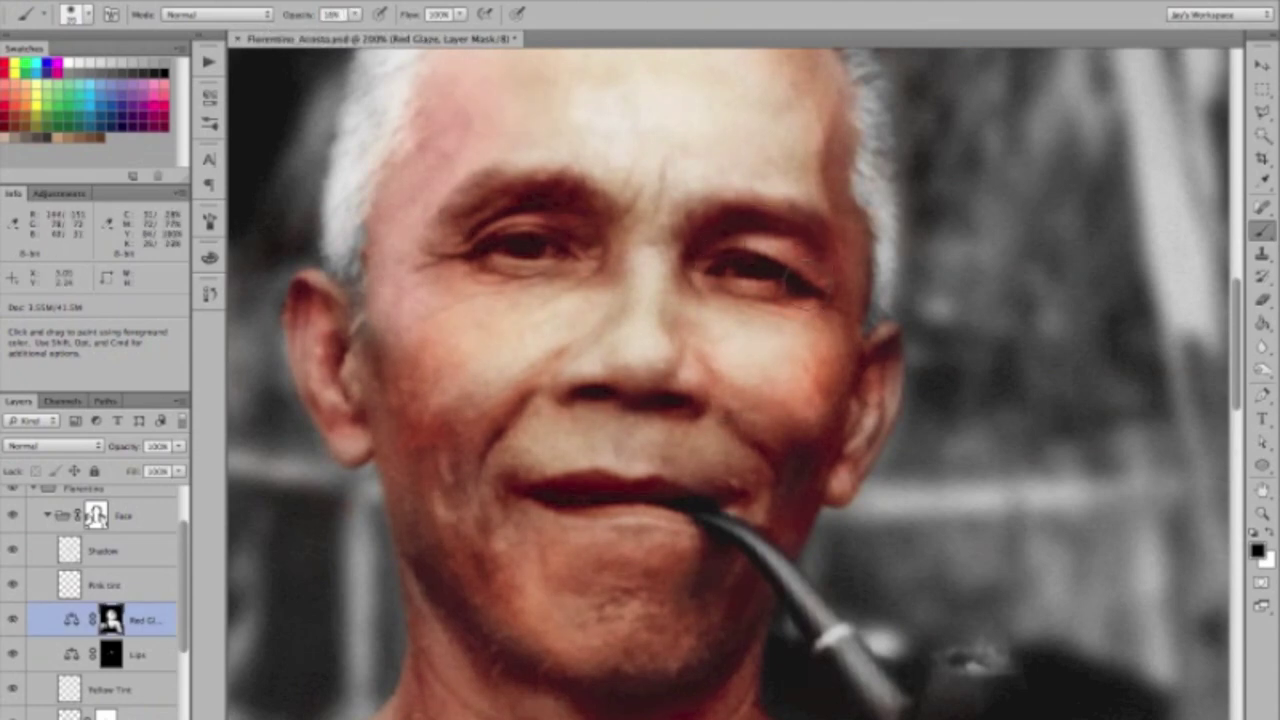
key(ctrl+0)
key(ctrl+g)
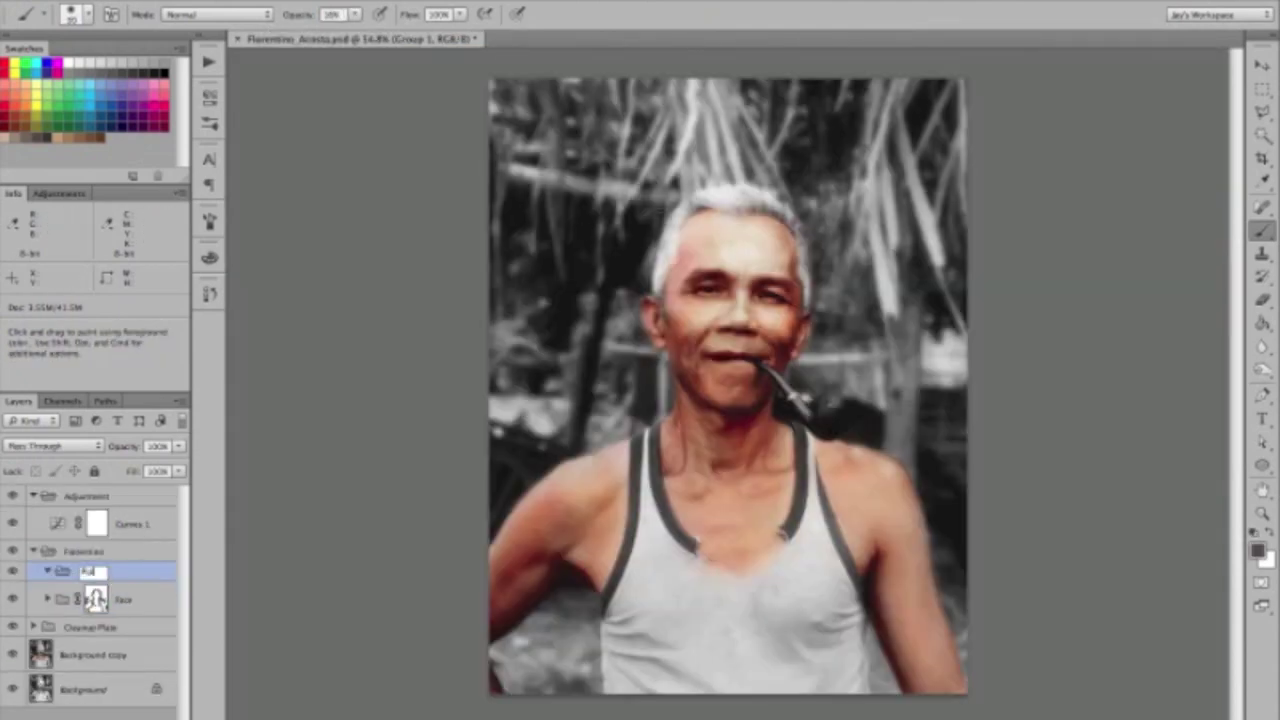
text(Pipe)
key(Return)
scroll(802, 397, up, 4)
Add a red-shifted Color Balance with an inverted mask, painted onto the pipe bowl.
drag(292, 205, 287, 205)
click(330, 139)
click(296, 150)
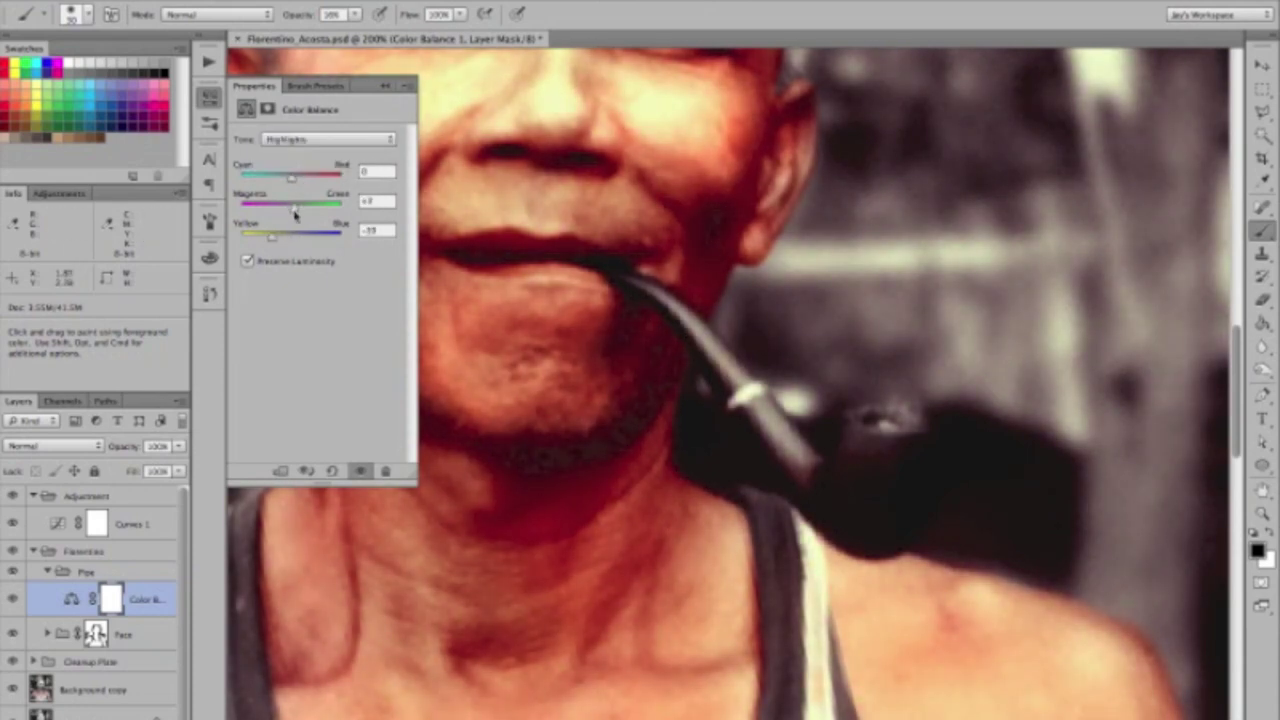
key(ctrl+i)
mouse_move(806, 497)
mouse_down()
mouse_move(848, 471)
mouse_move(905, 514)
mouse_up()
drag(178, 446, 140, 468)
Add a new empty layer in Color blend mode for the pipe.
key(ctrl+shift+alt+n)
key(shift+alt+c)
scroll(762, 397, up, 1)
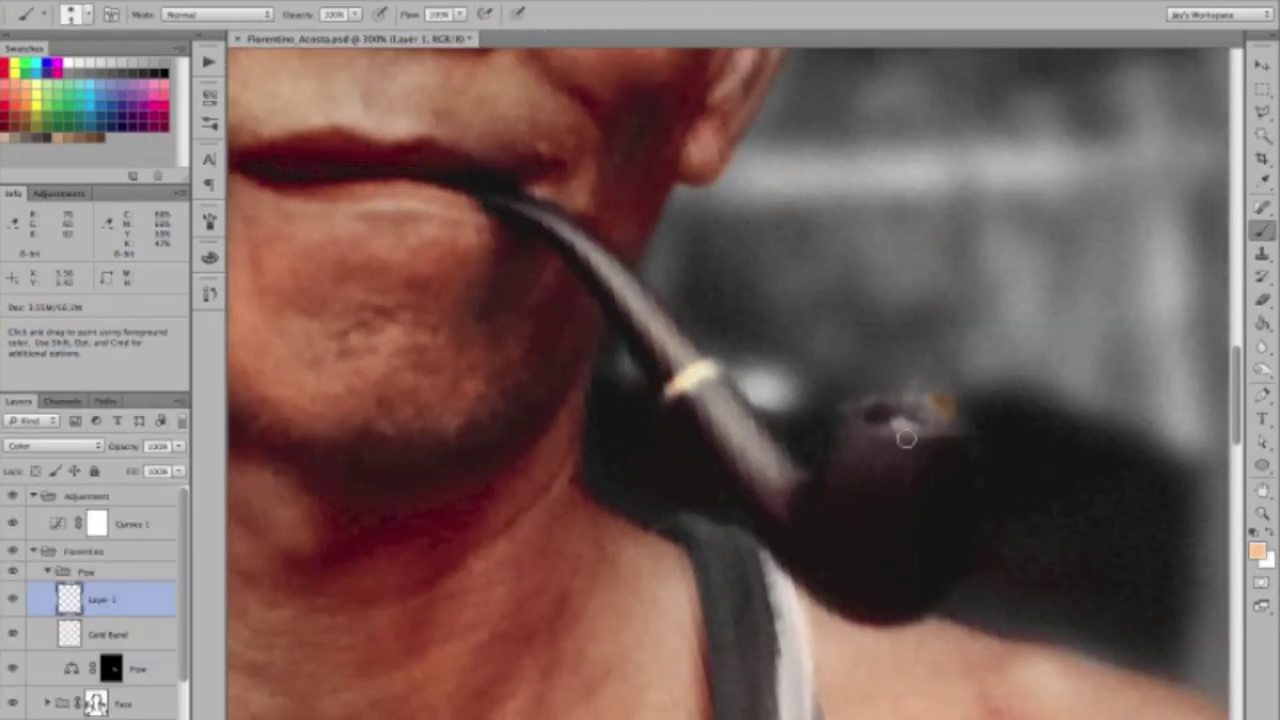
Shift Layer 1's Color Balance toward red, confirm, and save the document.
key(ctrl+b)
drag(168, 266, 181, 270)
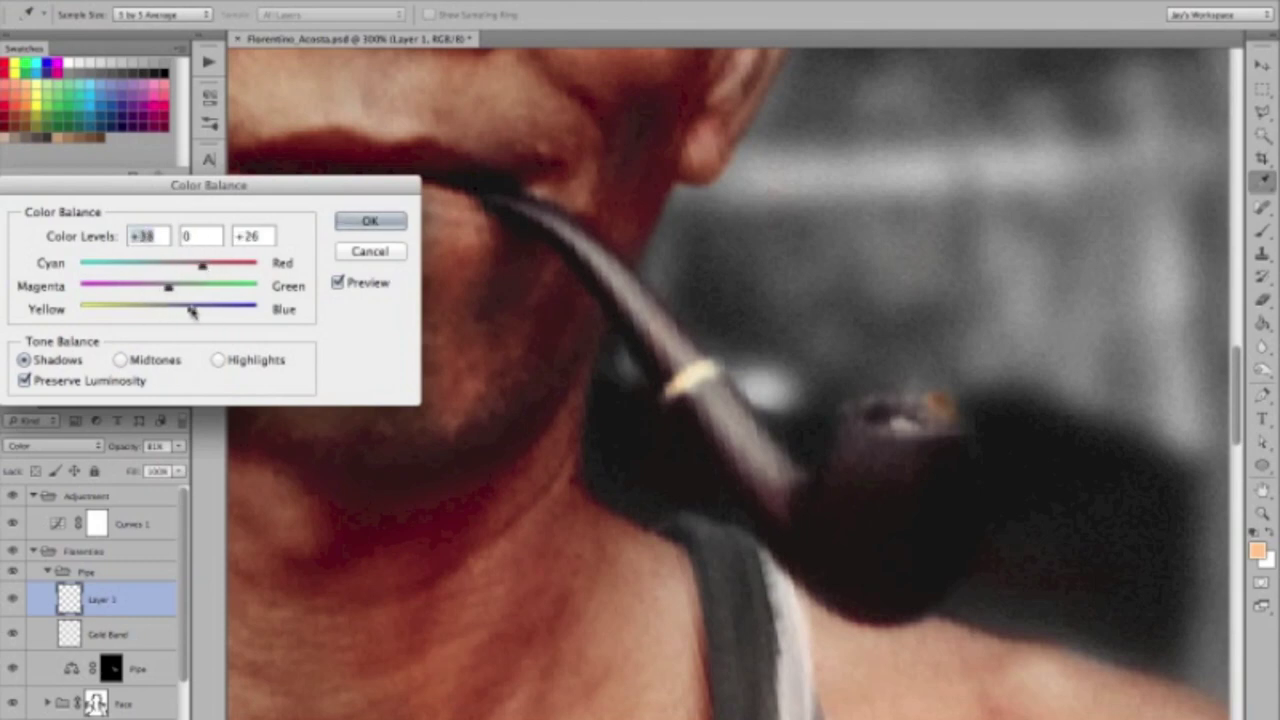
key(Return)
key(ctrl+s)
key(ctrl+0)
key(ctrl+1)
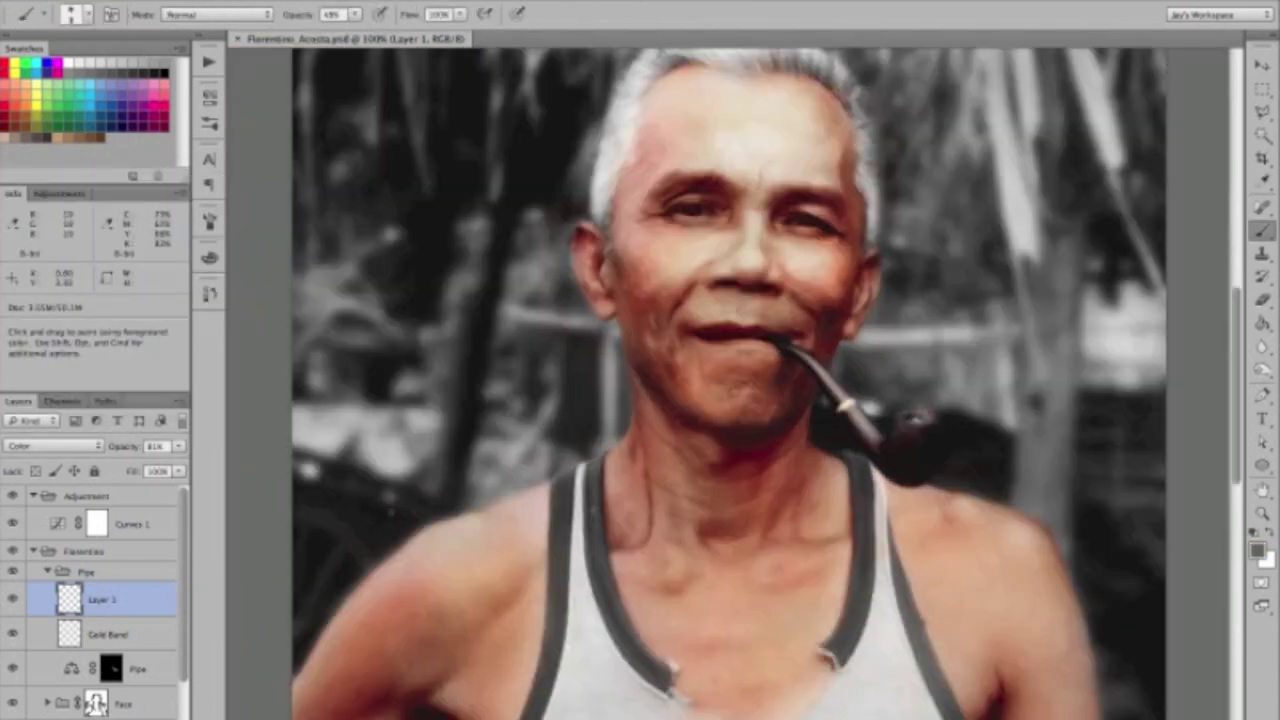
Collapse the Pipe group and touch up the Red Tint and Shadow face layers.
click(47, 574)
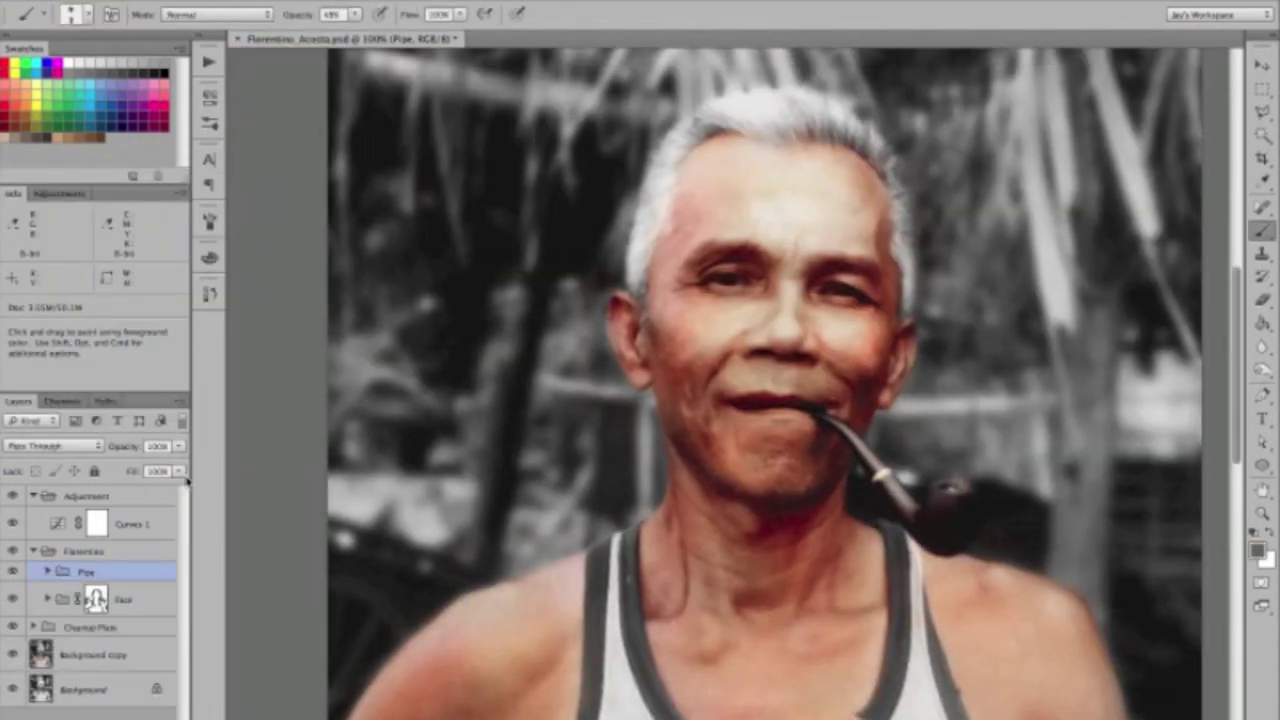
scroll(812, 195, up, 2)
ctrl+click(701, 448)
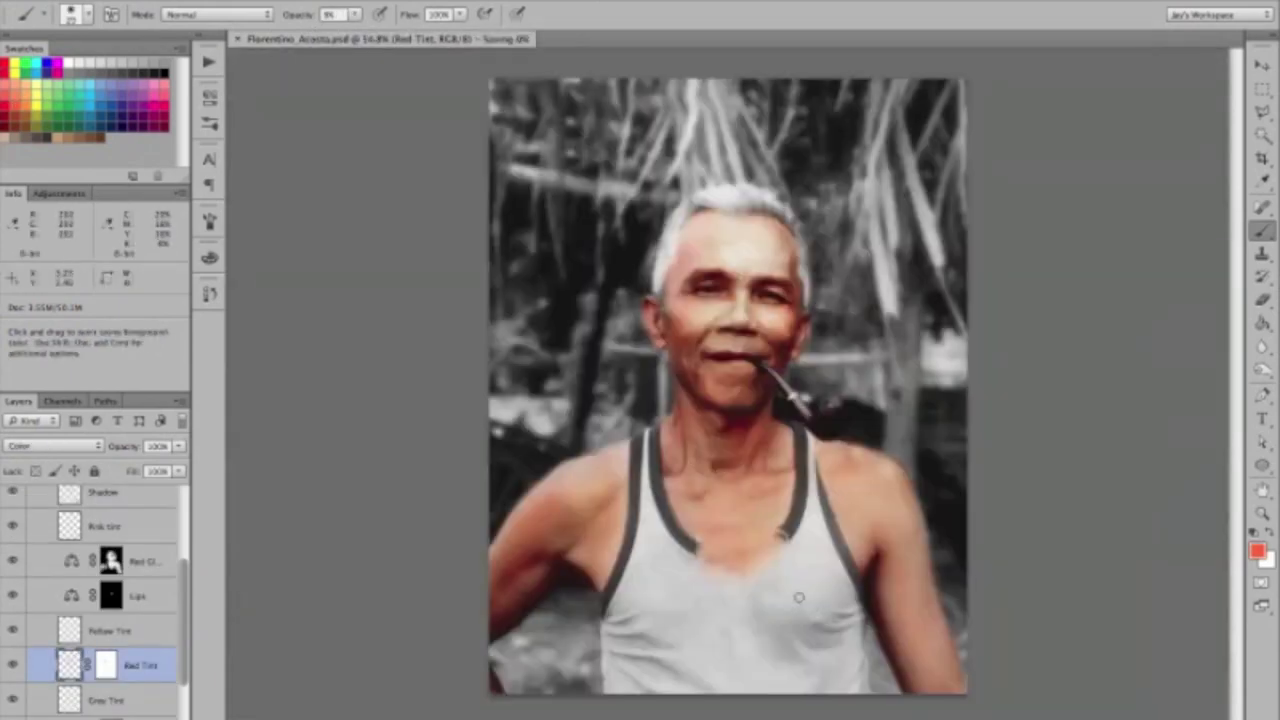
drag(786, 530, 279, 540)
ctrl+click(279, 540)
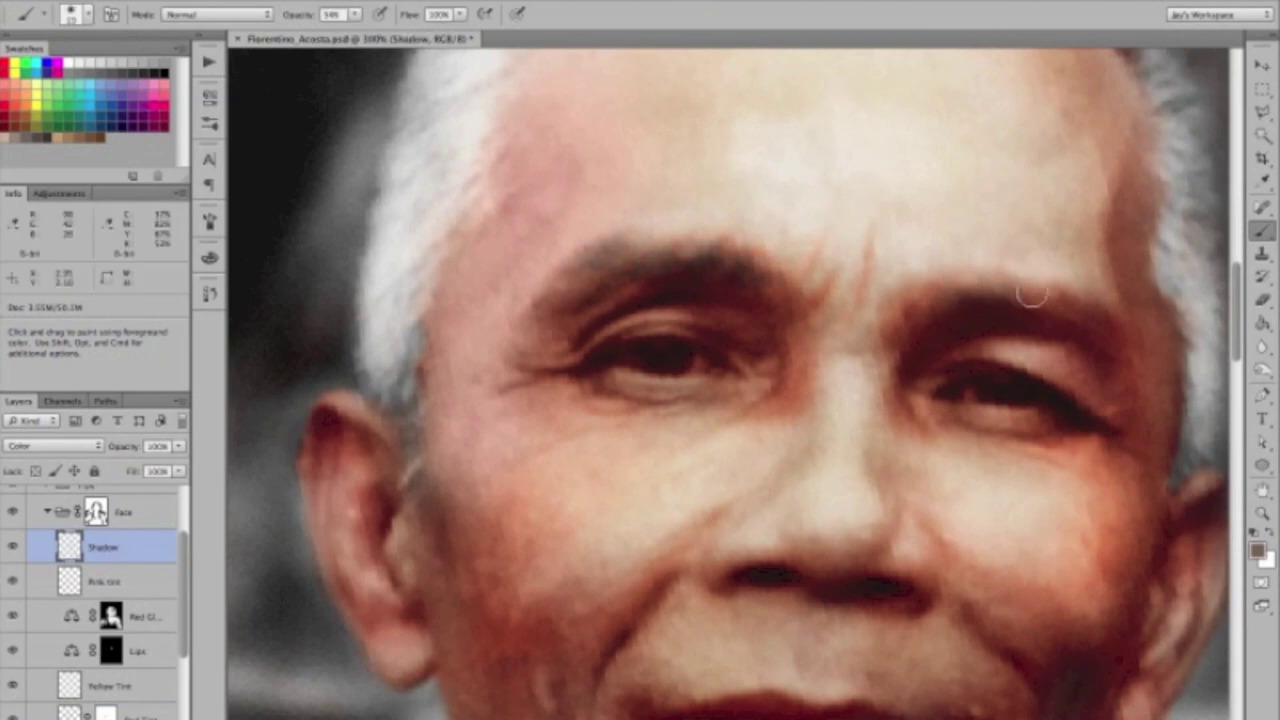
key(s)
drag(857, 126, 728, 380)
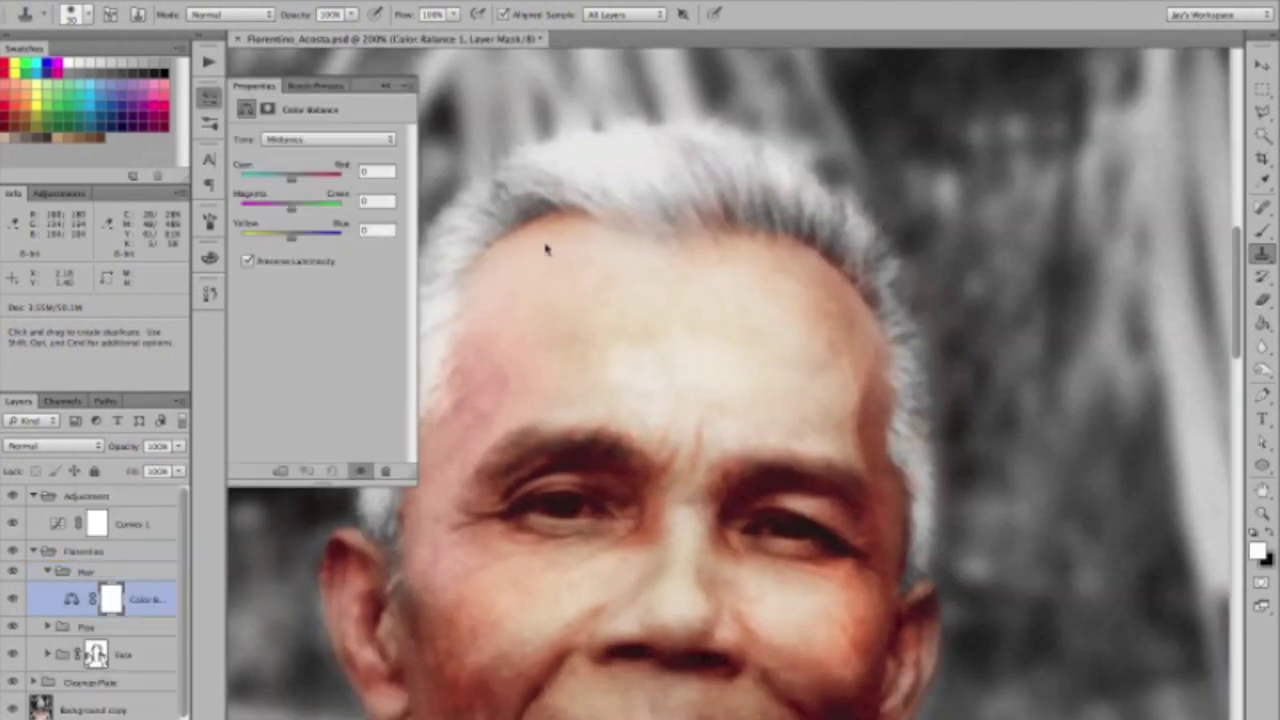
Shift the hair Color Balance toward red, invert its mask, and paint the tint onto the hair.
drag(291, 175, 313, 180)
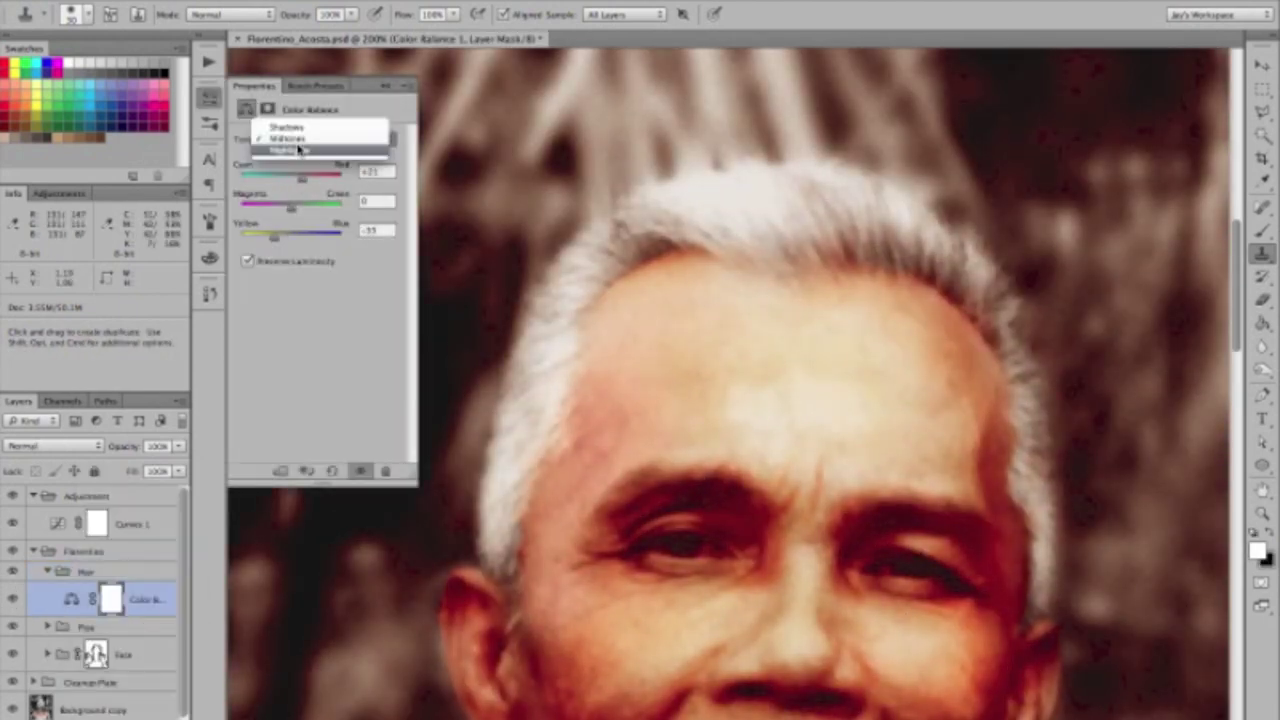
key(ctrl+i)
click(700, 200)
key(Return)
key(b)
mouse_move(720, 211)
mouse_down()
mouse_move(822, 178)
mouse_move(791, 260)
mouse_up()
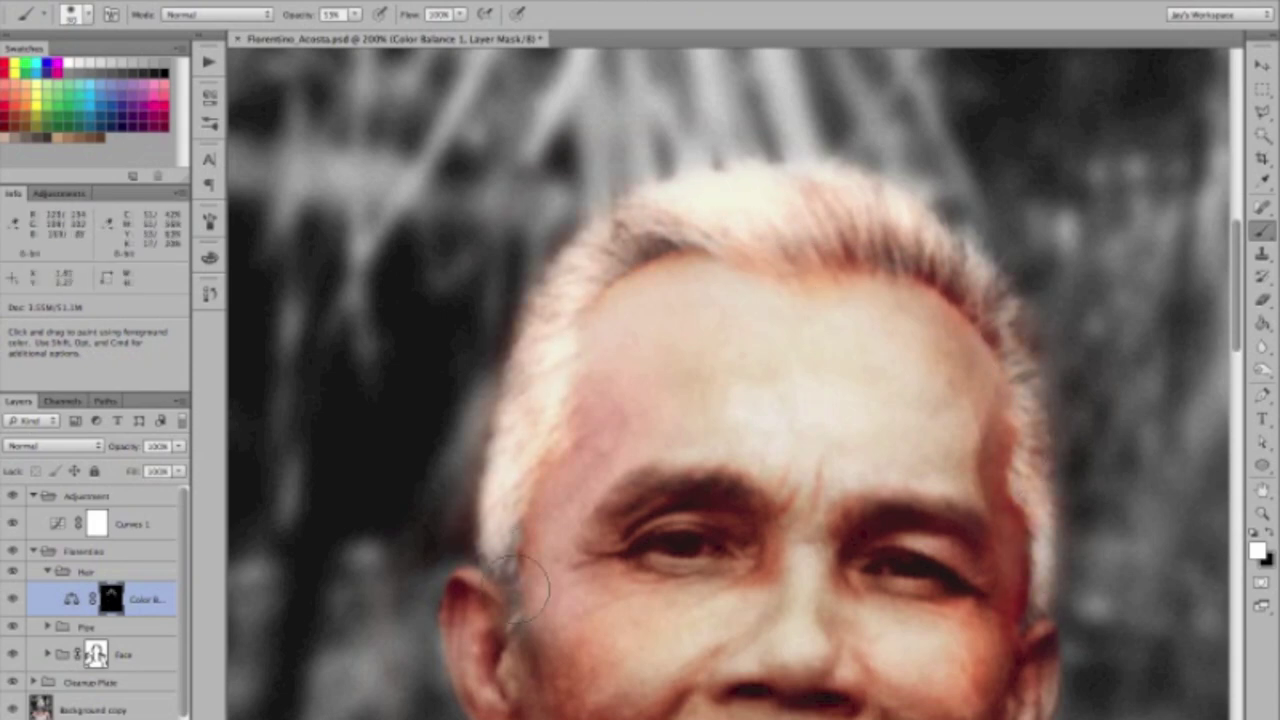
scroll(530, 450, down, 2)
key(x)
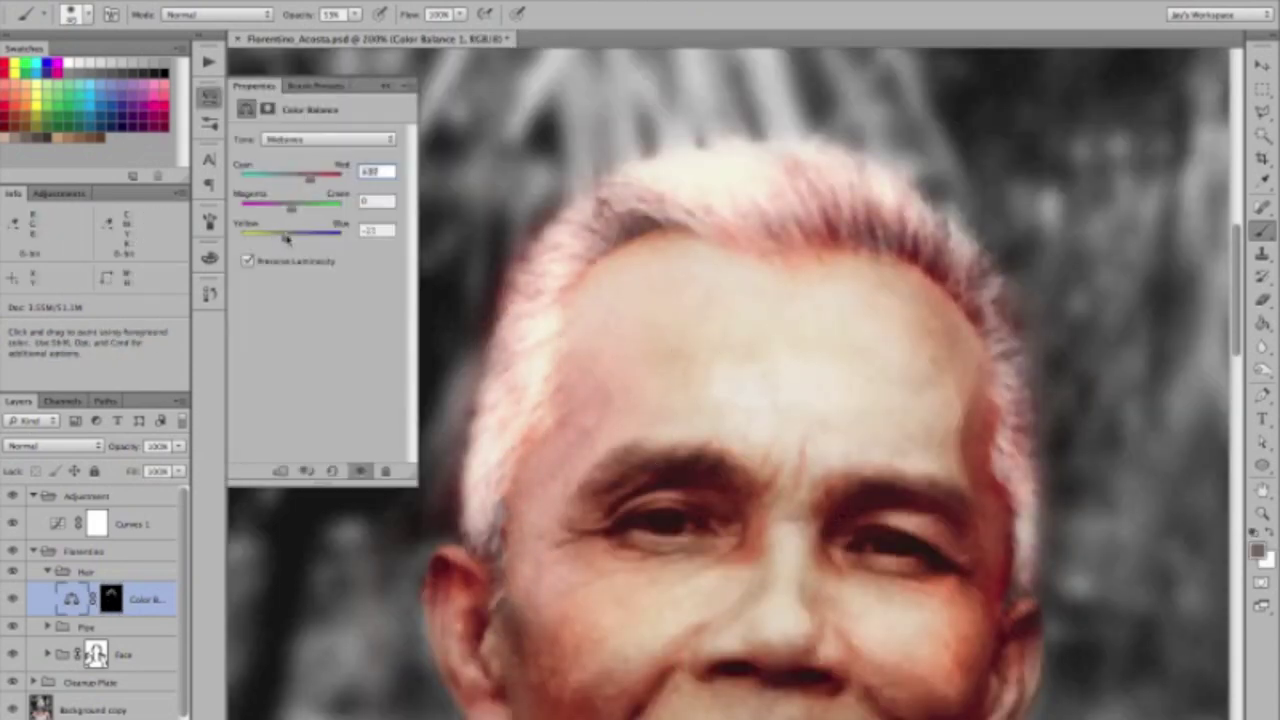
Add a Hue/Saturation adjustment to the Hair group with an inverted black mask.
click(120, 592)
key(ctrl+i)
key(x)
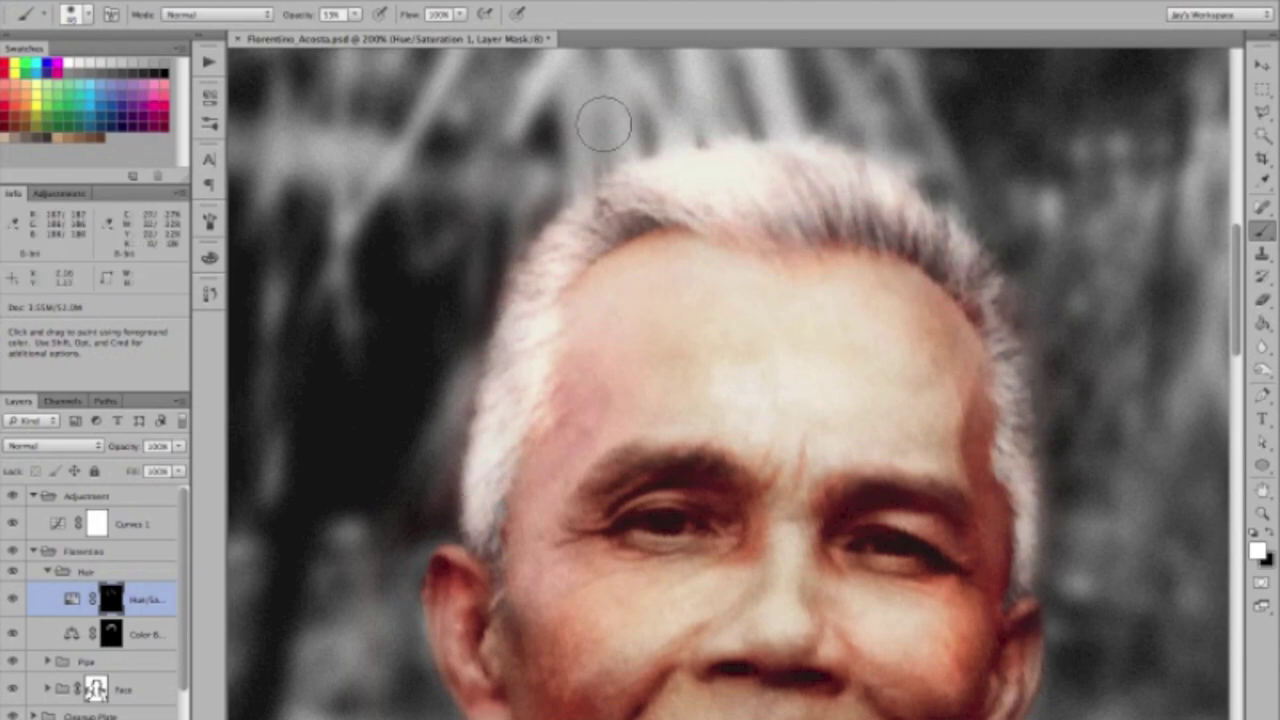
Collapse the Hair group and add a Color Balance adjustment in the Vest group.
key(ctrl+1)
click(47, 571)
click(47, 604)
double_click(71, 632)
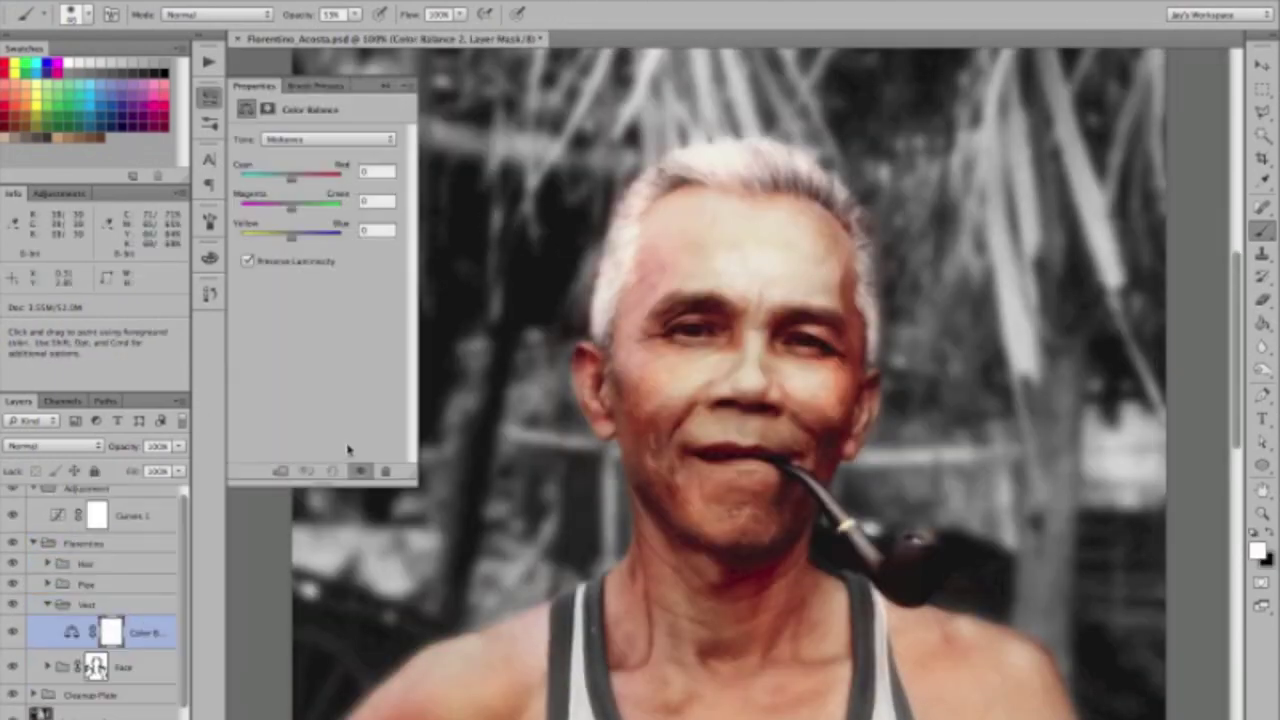
Adjust the vest Color Balance midtones and highlights and invert its mask to black.
drag(290, 236, 271, 232)
drag(290, 172, 331, 168)
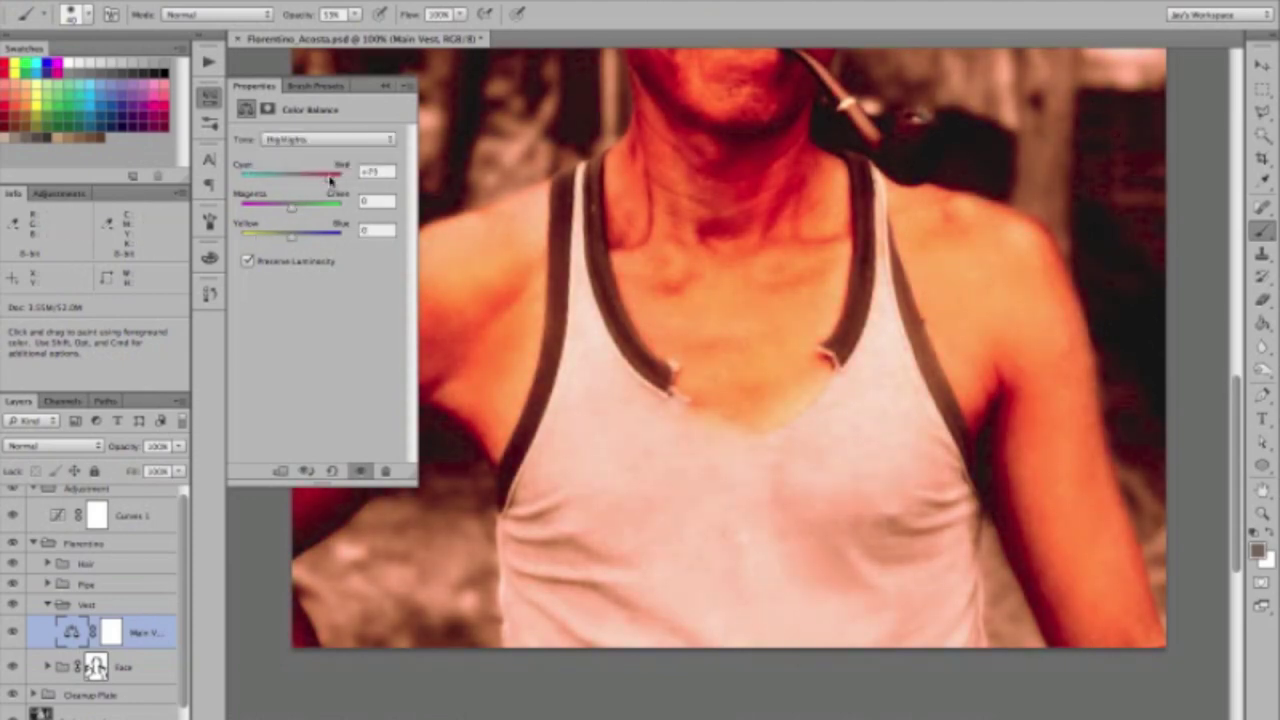
click(657, 500)
key(ctrl+i)
drag(610, 490, 518, 588)
key(ctrl+plus)
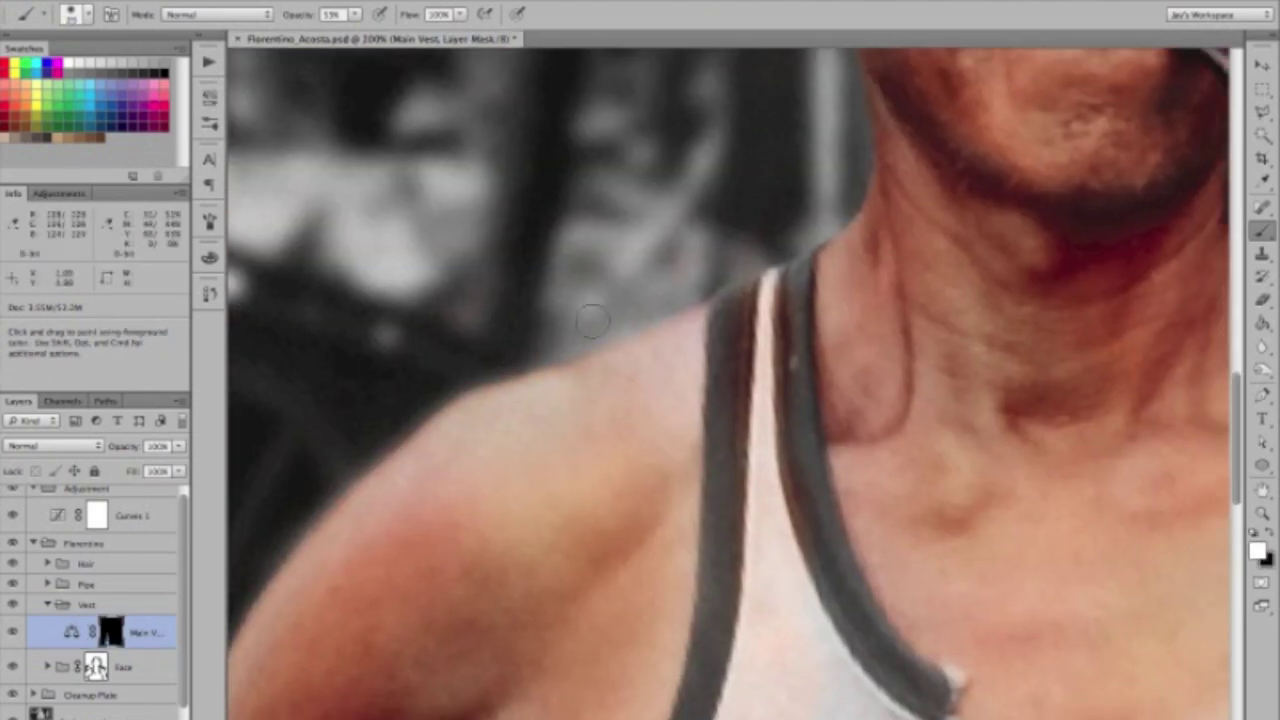
key(0)
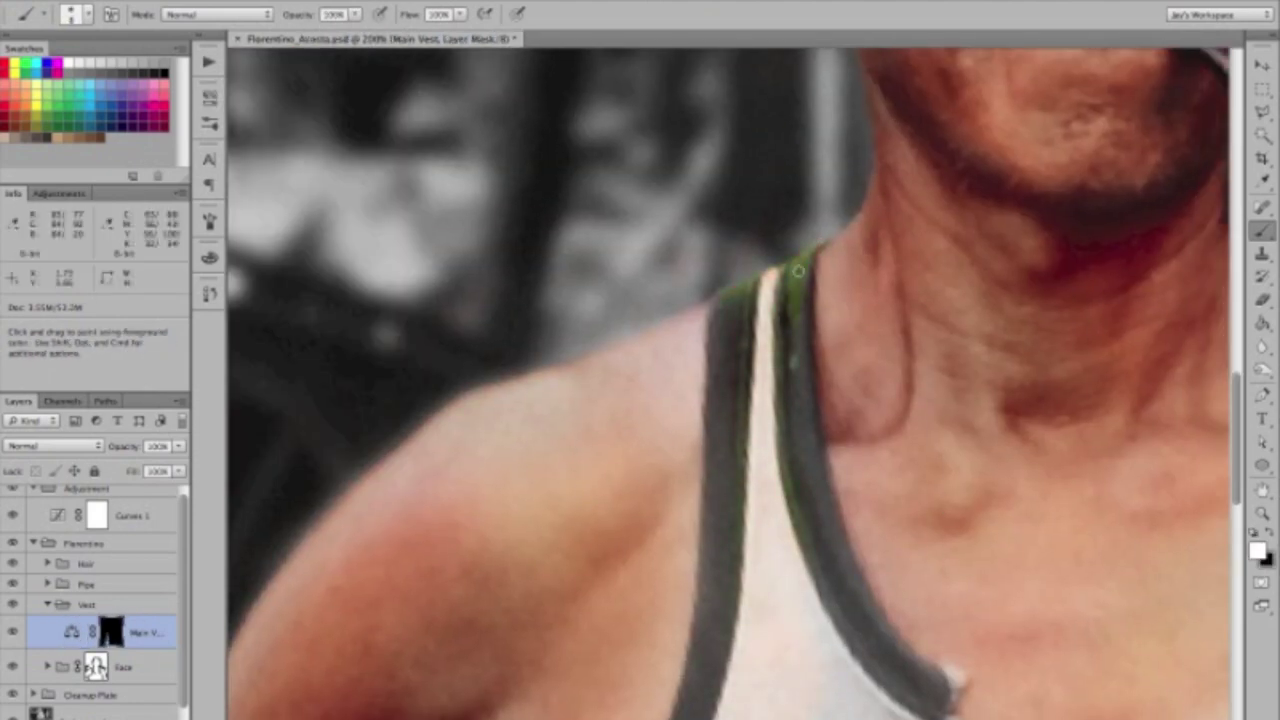
Paint the tint onto the left strap, vest body and neckline at full brush strength.
drag(795, 262, 820, 552)
mouse_move(745, 390)
mouse_down()
mouse_move(737, 305)
mouse_move(737, 394)
mouse_up()
scroll(791, 297, down, 3)
scroll(880, 337, up, 2)
scroll(880, 337, down, 3)
drag(670, 350, 618, 512)
scroll(749, 571, down, 2)
key(bracketright)
key(bracketright)
key(bracketright)
drag(883, 243, 645, 507)
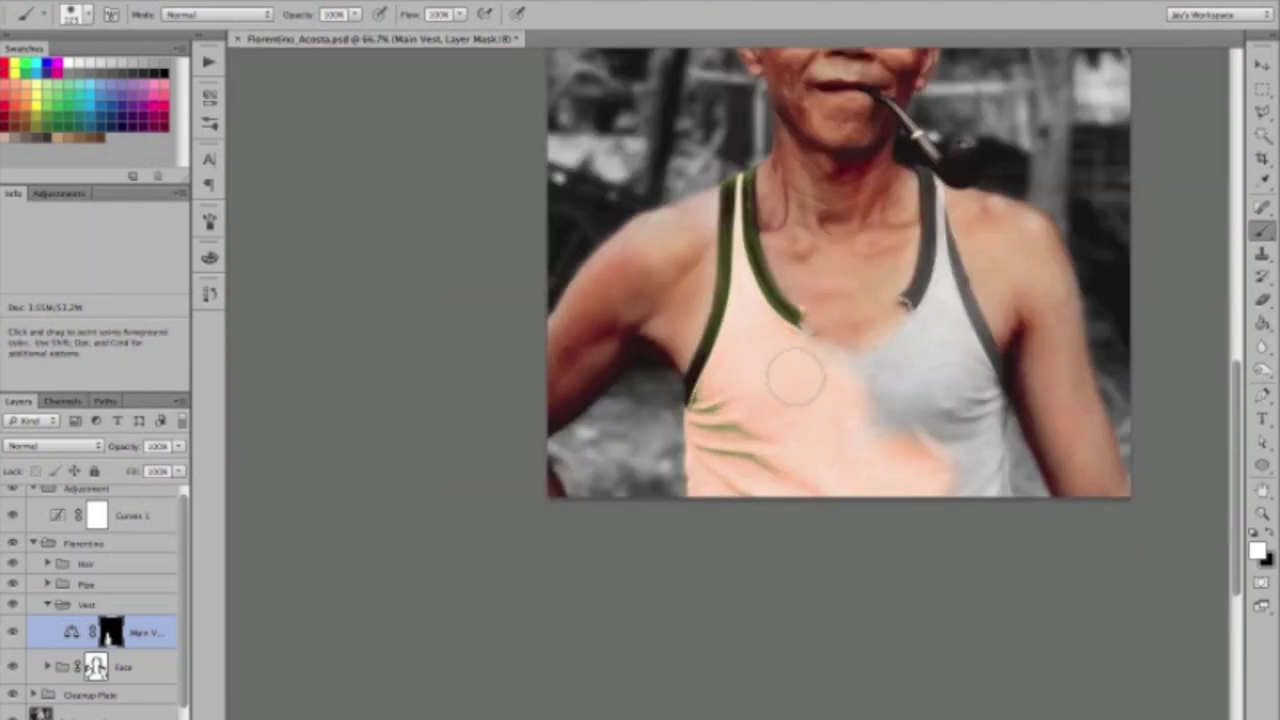
key(bracketleft)
key(bracketleft)
key(bracketleft)
mouse_move(575, 275)
mouse_down()
mouse_move(610, 300)
mouse_move(914, 371)
mouse_move(1034, 280)
mouse_up()
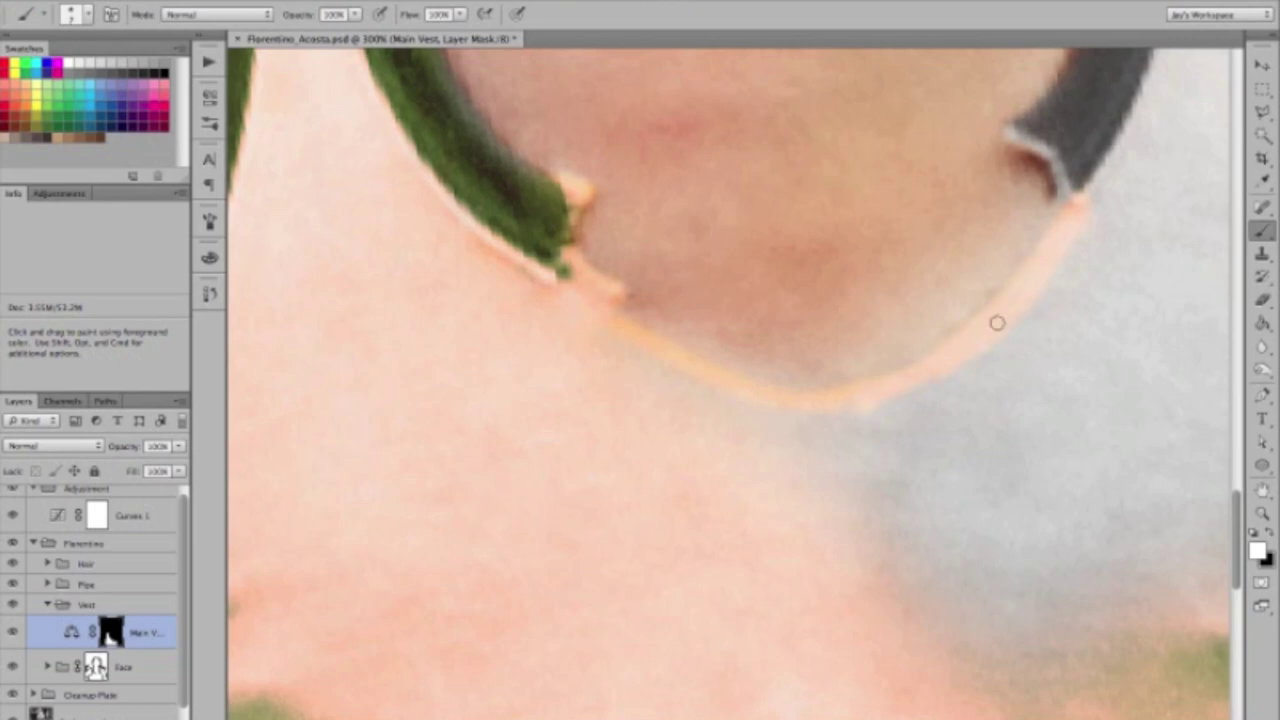
mouse_move(860, 600)
mouse_down()
mouse_move(1066, 337)
mouse_move(851, 434)
mouse_up()
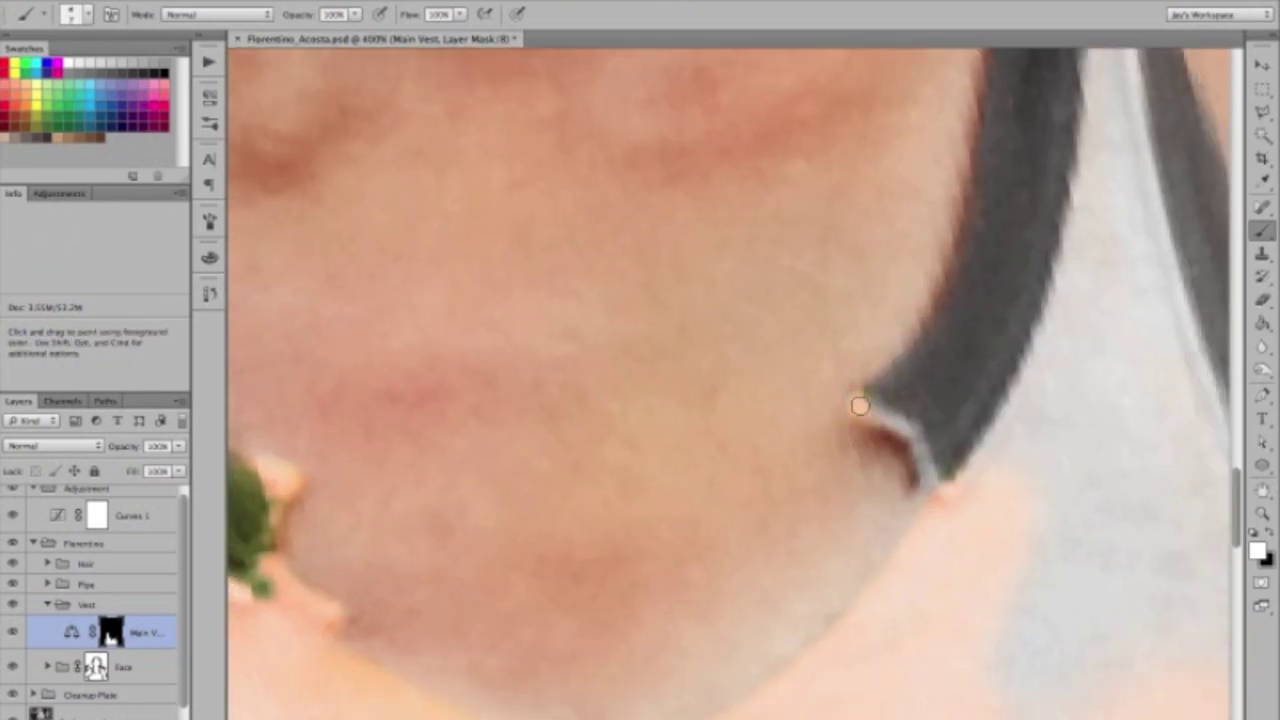
Paint the tint along the right strap, then reset colours to black and white.
scroll(910, 443, down, 3)
drag(1086, 160, 1109, 349)
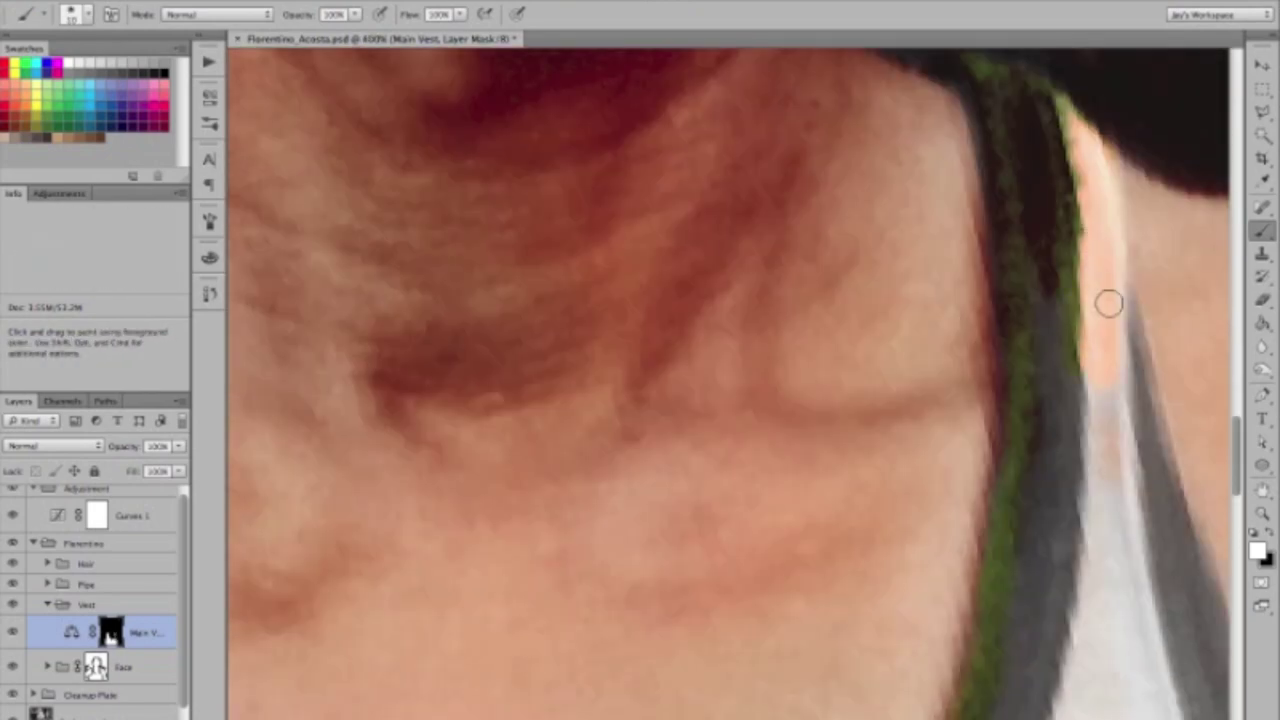
scroll(1109, 349, down, 1)
mouse_move(1057, 387)
mouse_down()
mouse_move(749, 277)
mouse_move(790, 460)
mouse_move(790, 103)
mouse_up()
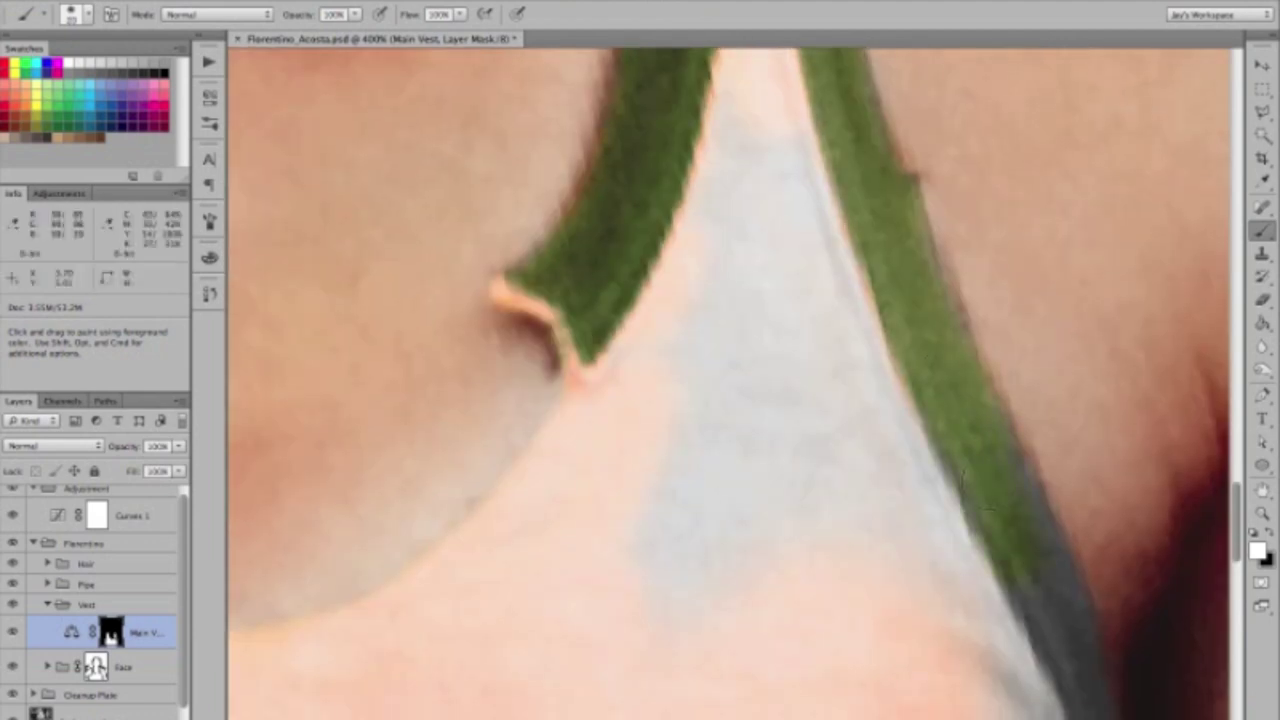
drag(978, 419, 778, 229)
scroll(863, 434, down, 3)
scroll(889, 380, down, 5)
scroll(729, 260, down, 1)
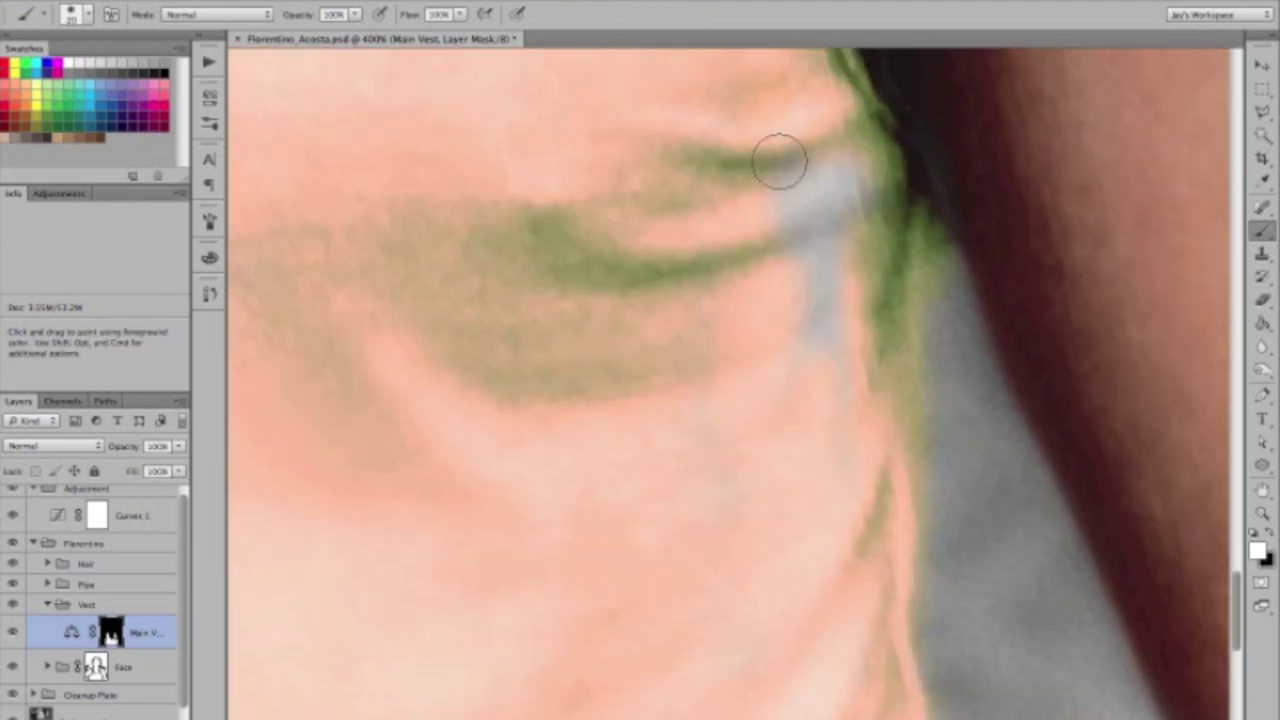
key(ctrl+1)
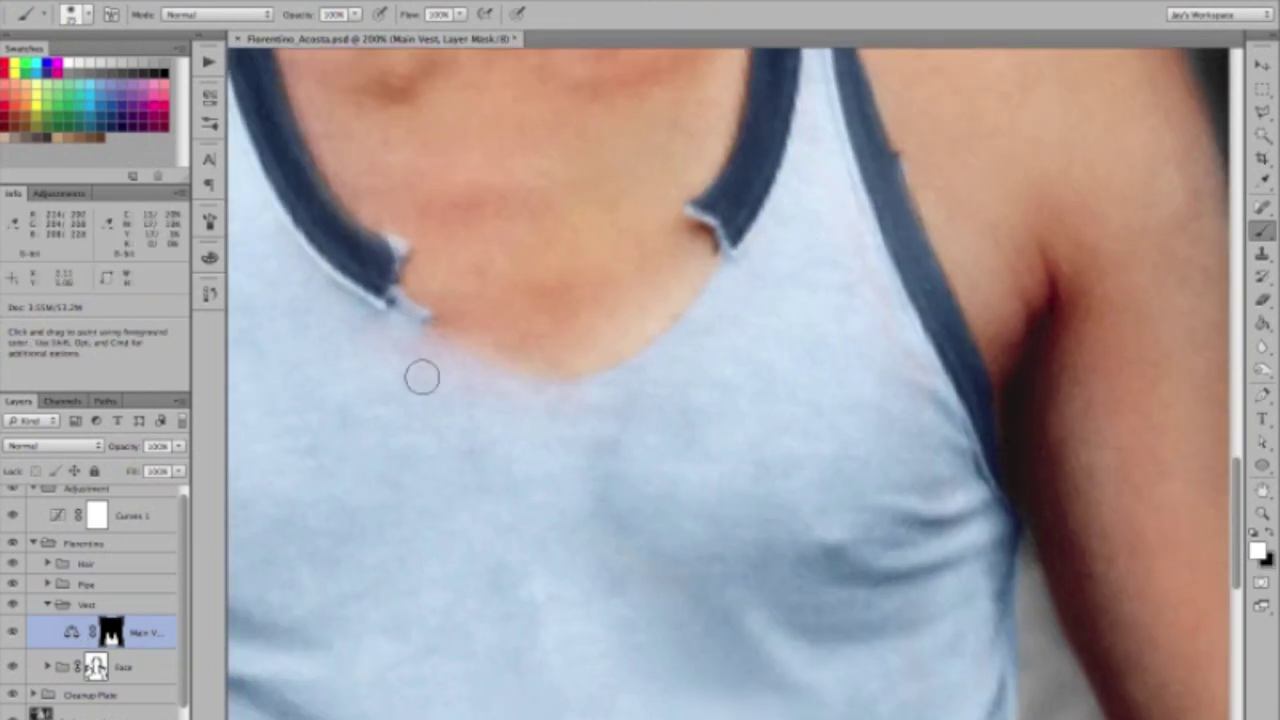
key(x)
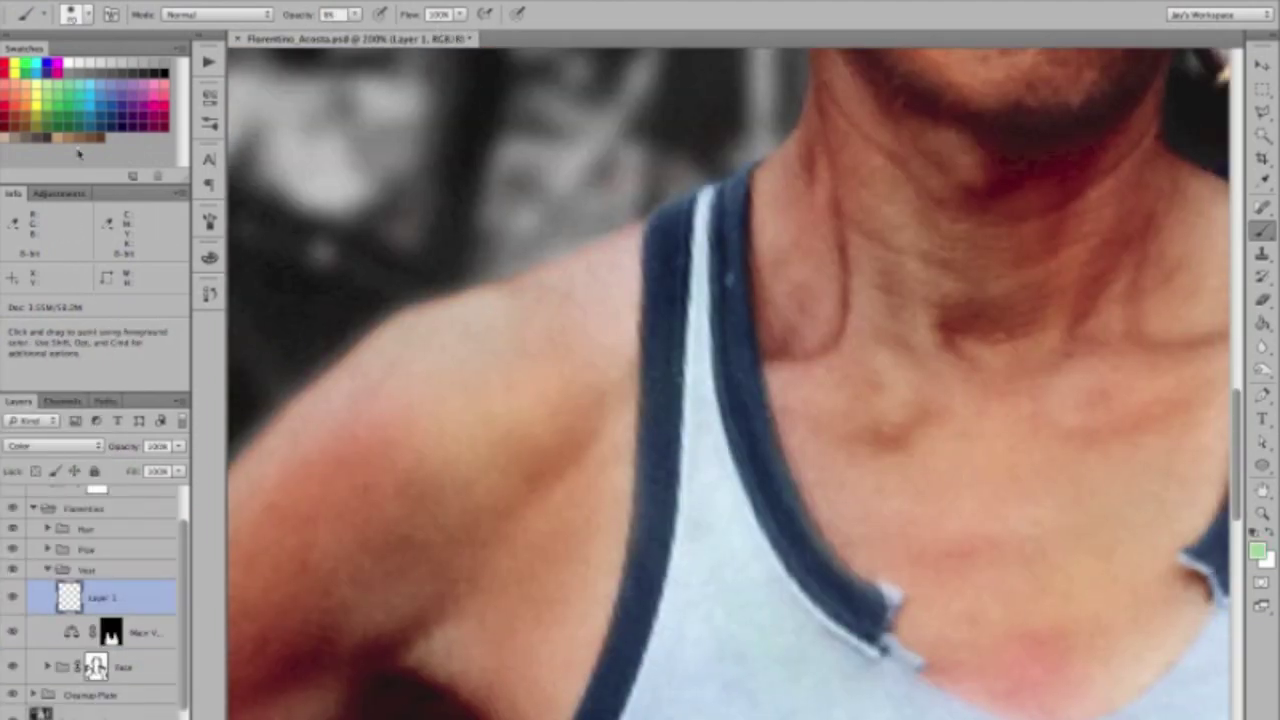
Set the Vest Tints layer to 40% opacity and confirm its name.
scroll(666, 428, down, 10)
scroll(1010, 380, down, 1)
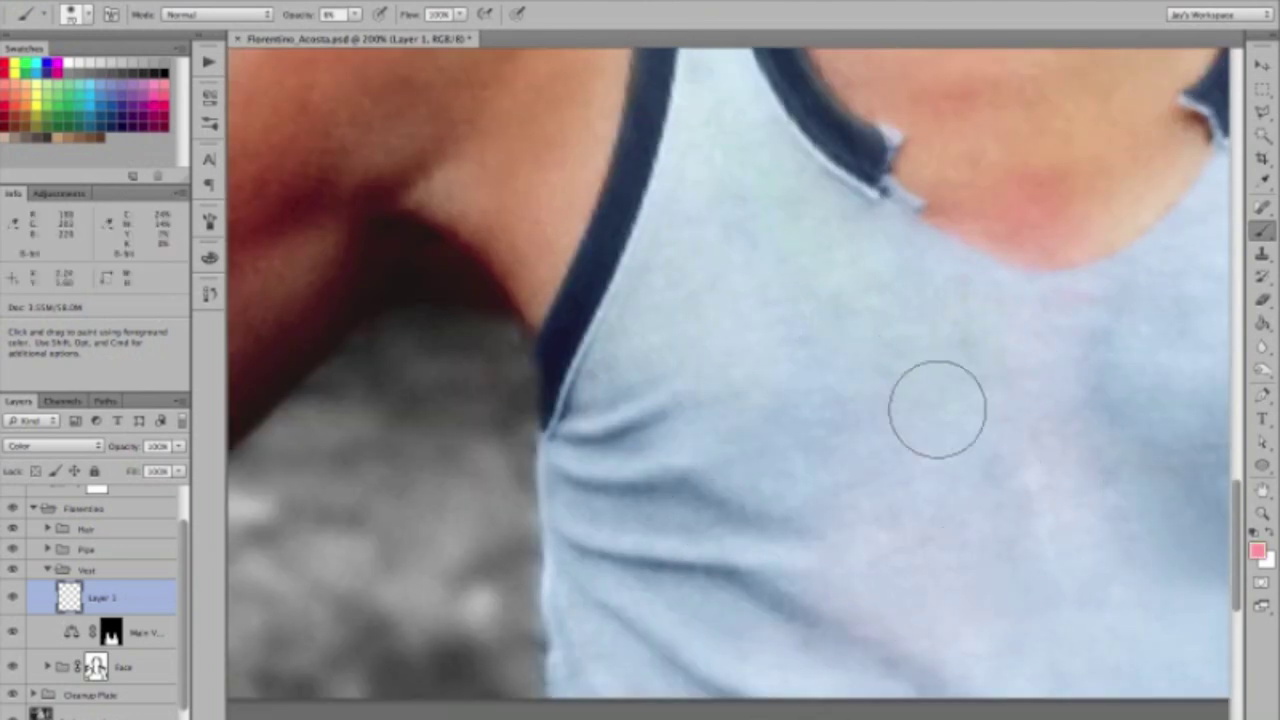
key(ctrl+minus)
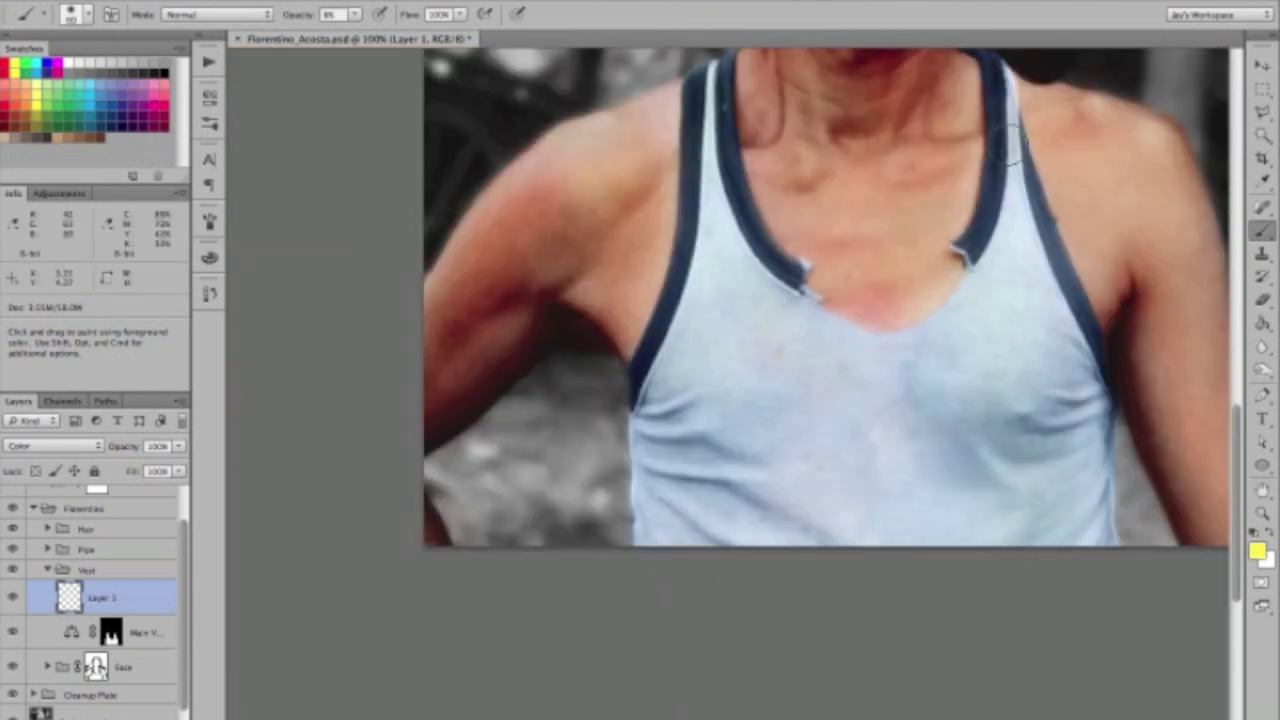
drag(178, 446, 138, 468)
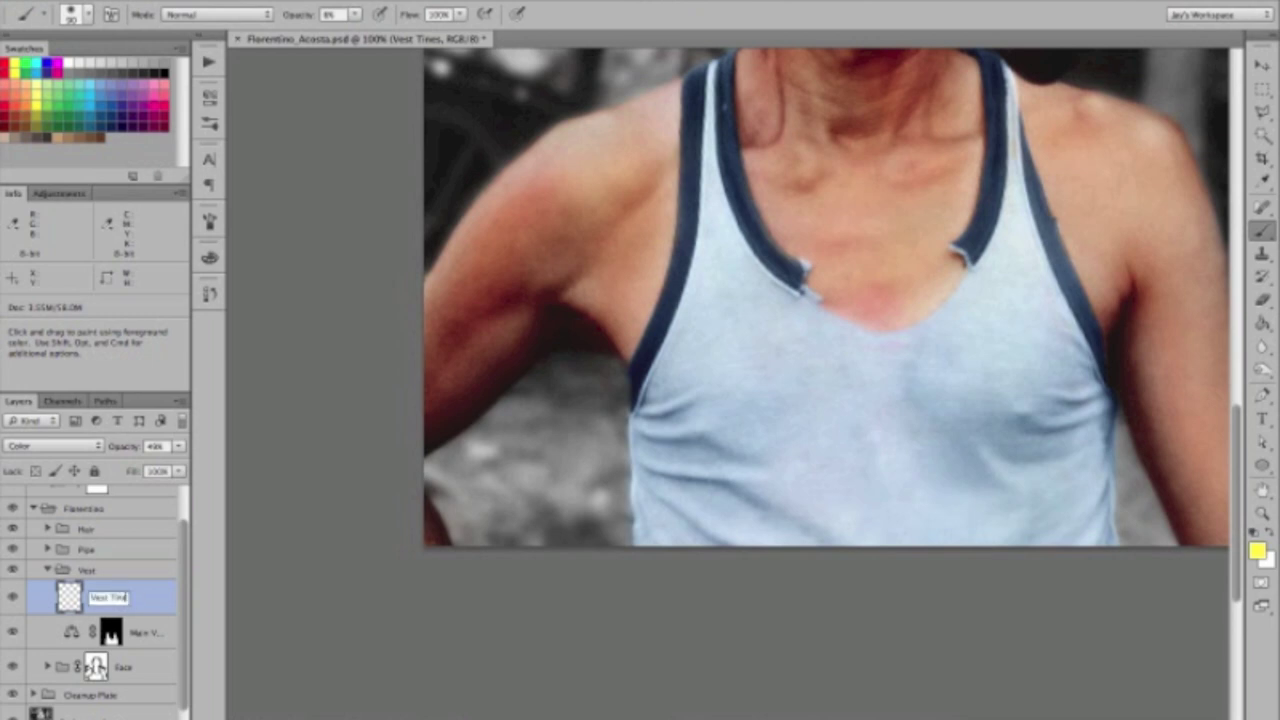
key(Return)
Add a Grey Tint layer above Vest Tints and paint subtle low-opacity tints.
key(ctrl+shift+alt+n)
key(ctrl+plus)
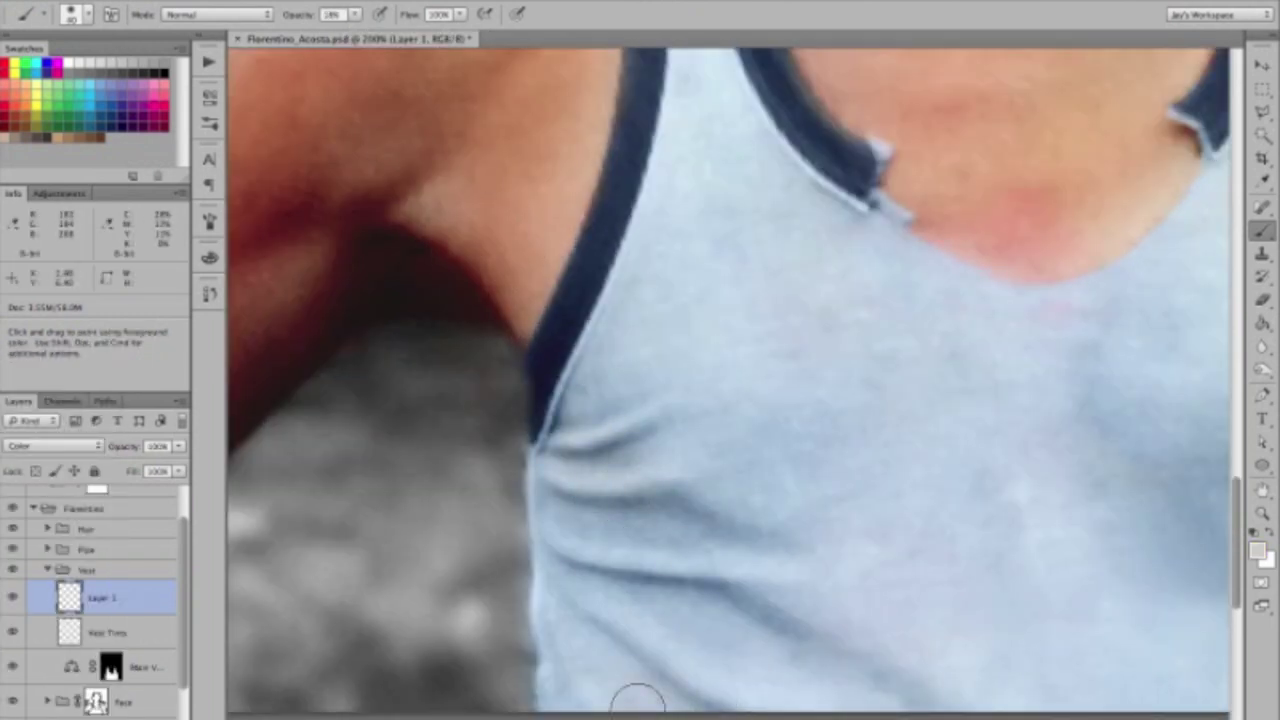
scroll(1031, 445, down, 3)
scroll(1031, 445, right, 5)
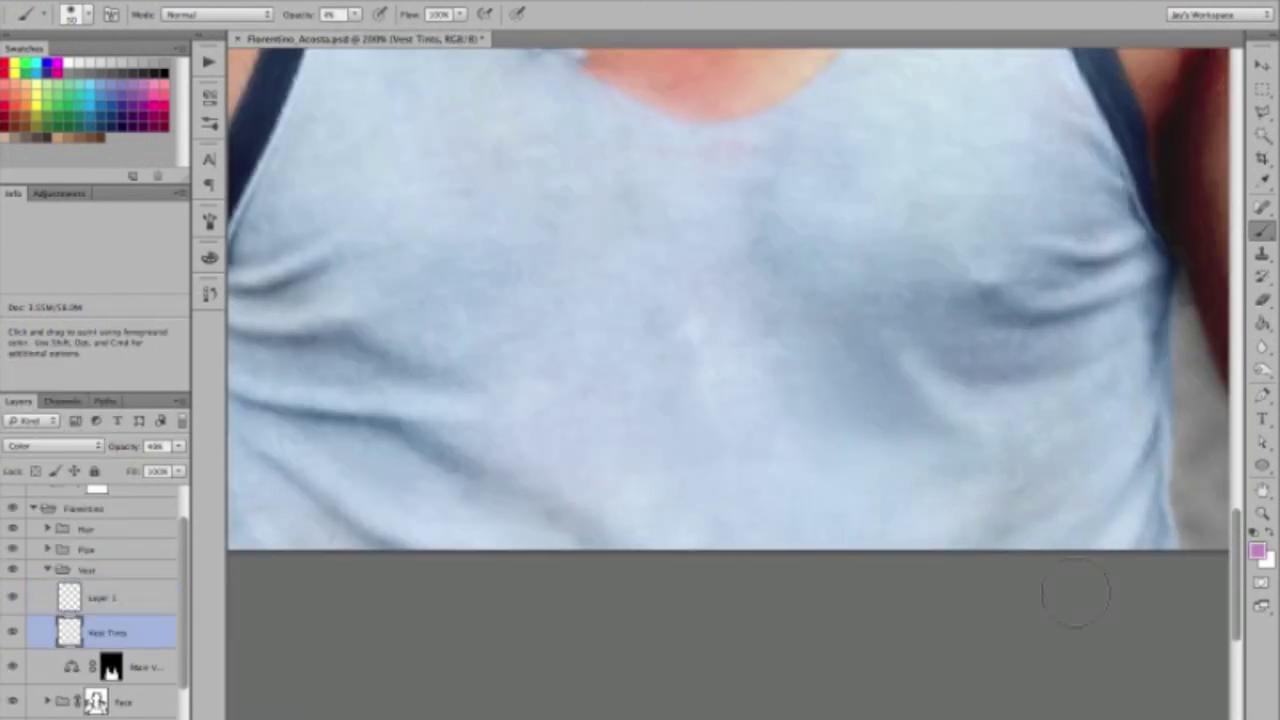
key(alt+bracketright)
drag(355, 14, 370, 34)
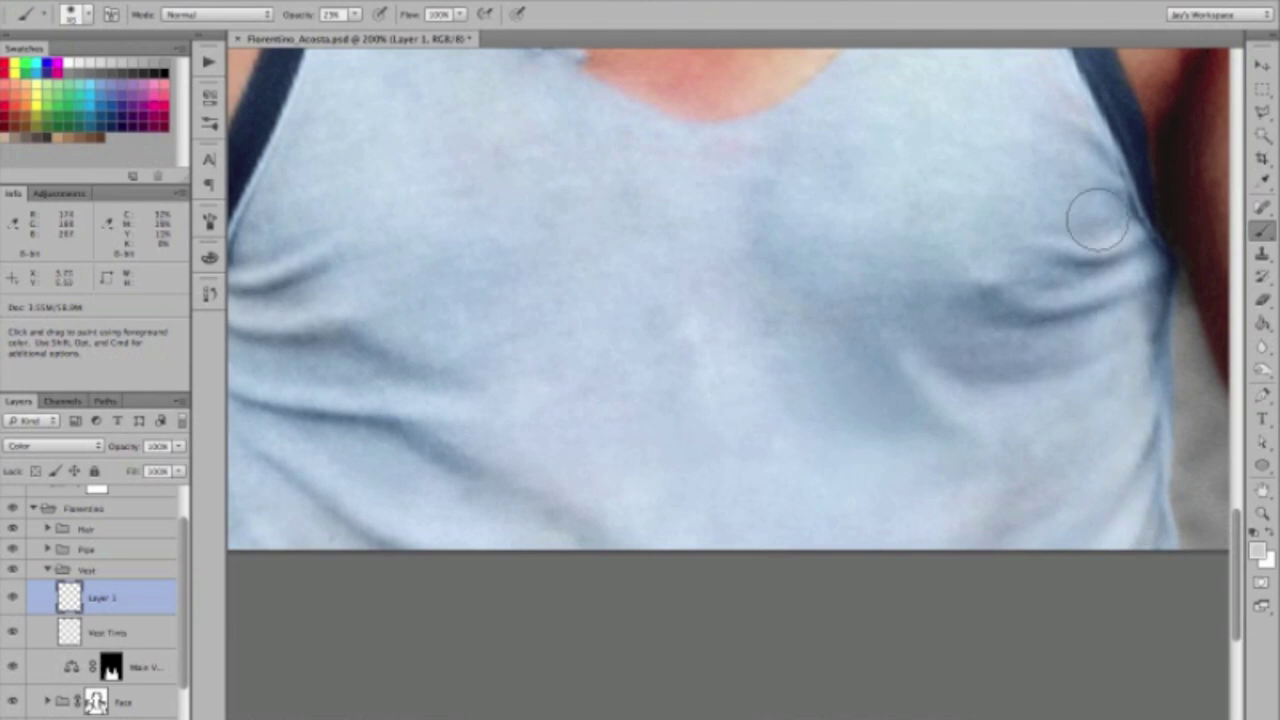
scroll(1111, 255, up, 5)
scroll(991, 309, down, 3)
key(ctrl+minus)
key(ctrl+minus)
Add a Hue/Saturation adjustment above the vest layers with an inverted black mask.
click(100, 712)
click(120, 591)
key(ctrl+i)
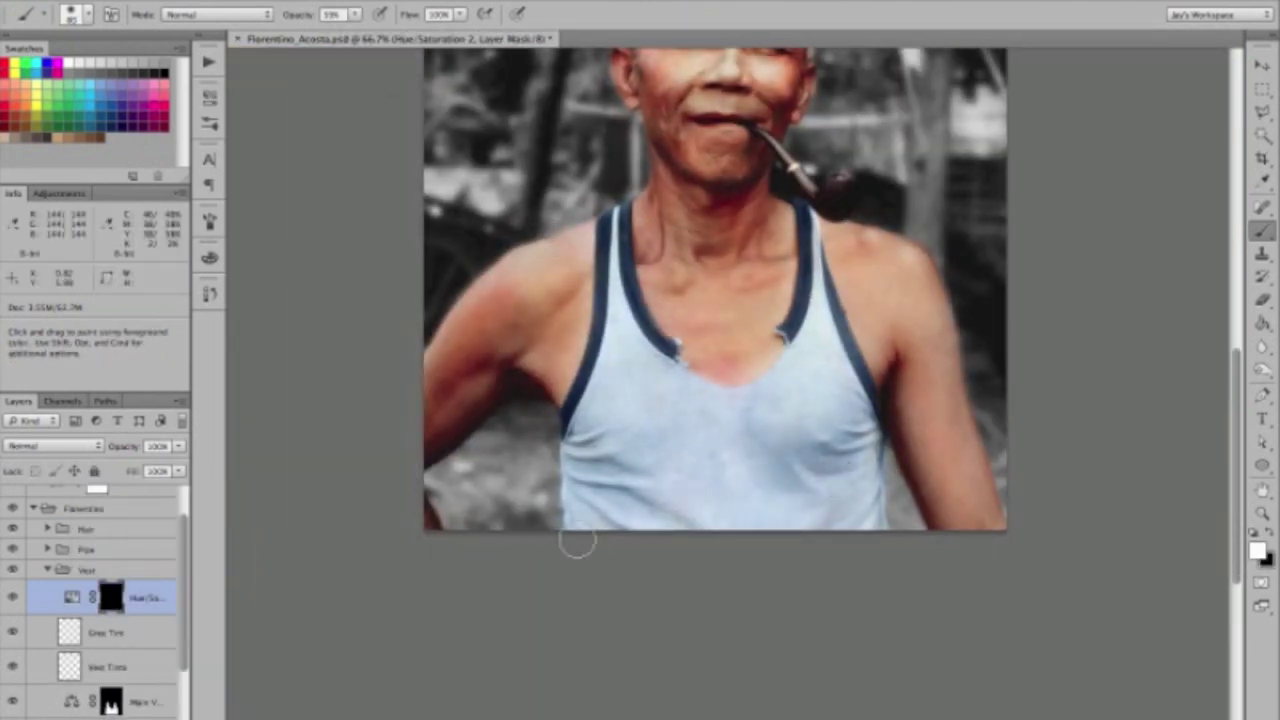
key(ctrl+plus)
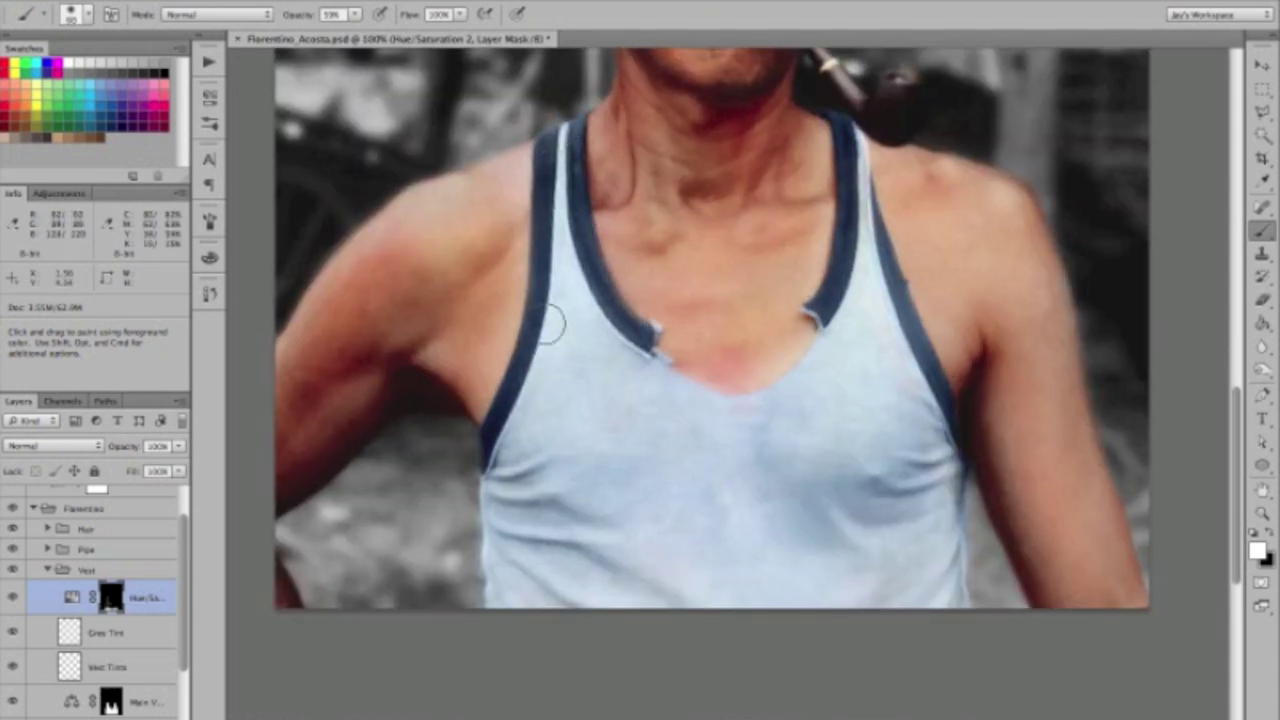
key(ctrl+0)
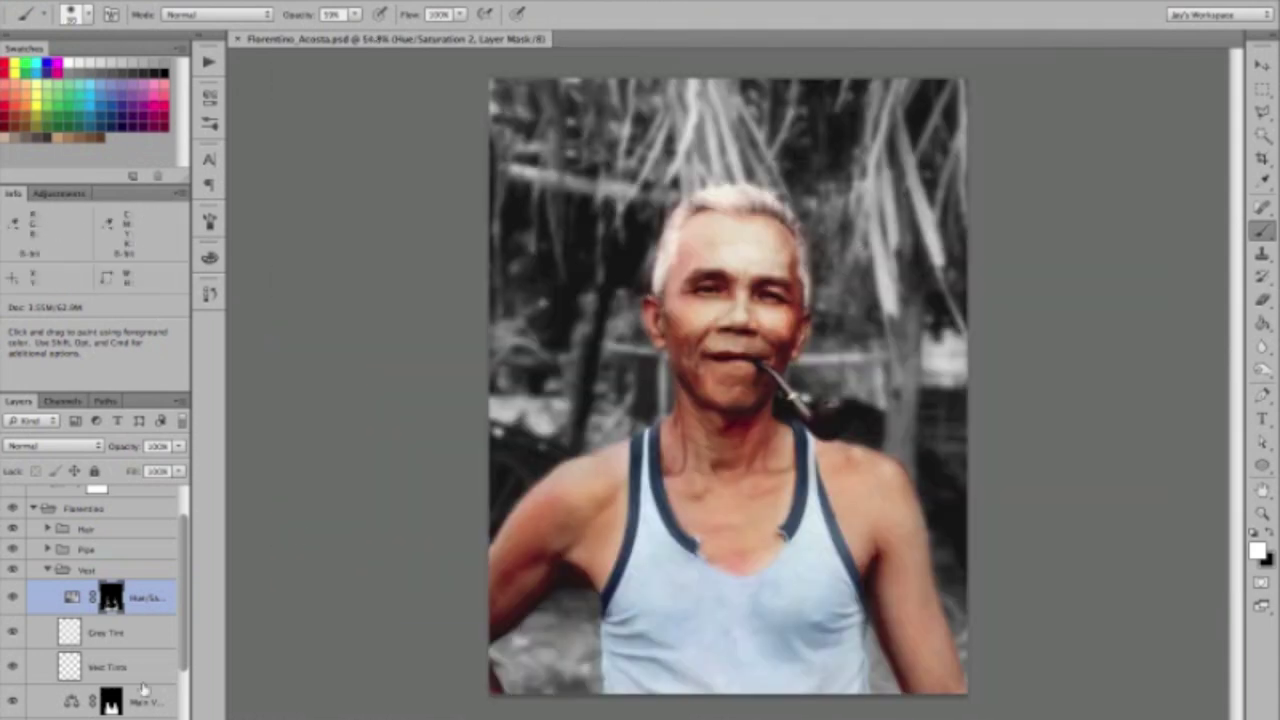
Add a Color Balance adjustment with inverted mask and set brush opacity to 15%.
click(100, 712)
key(ctrl+i)
key(ctrl+plus)
key(ctrl+plus)
drag(323, 35, 318, 35)
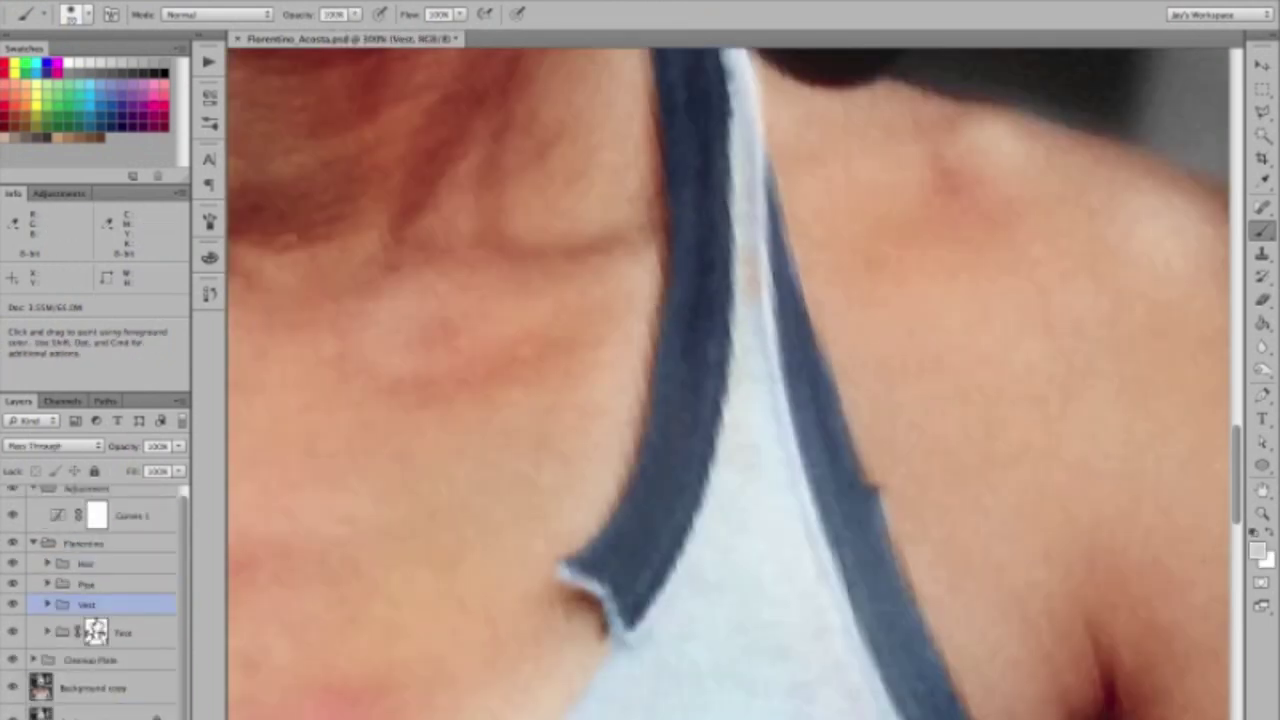
click(94, 629)
key(ctrl+0)
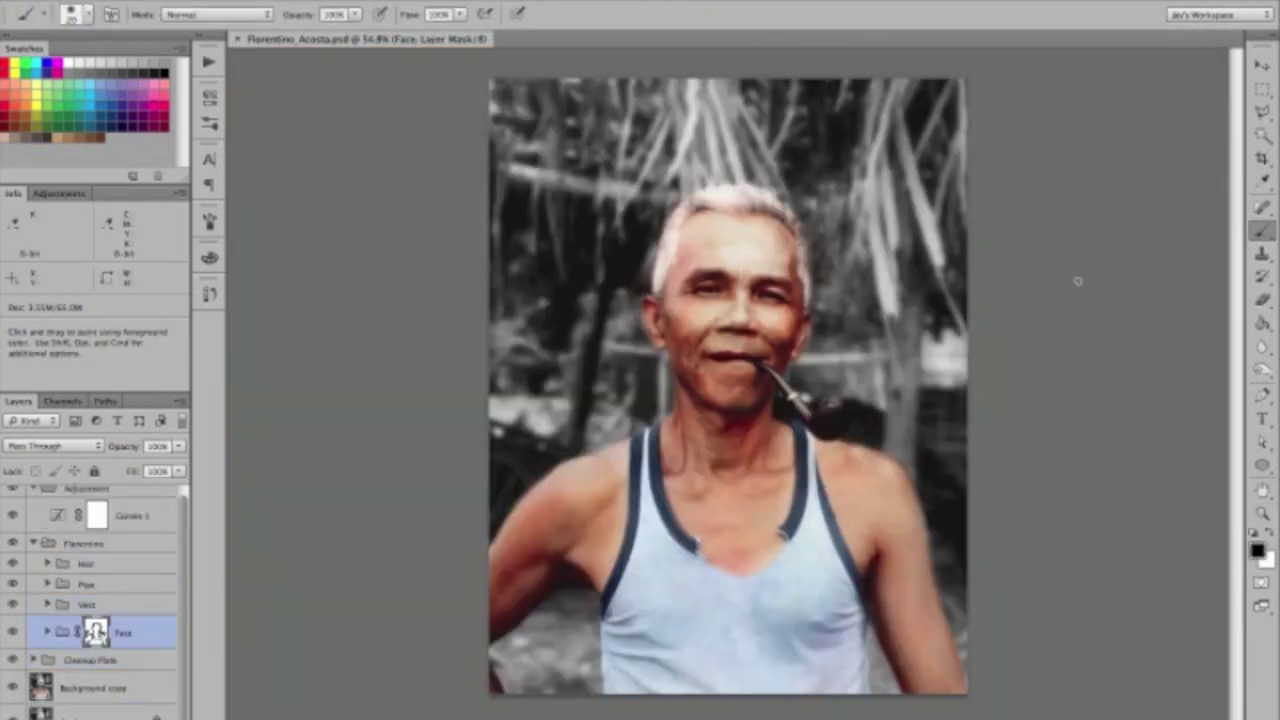
key(ctrl+plus)
key(ctrl+plus)
click(33, 543)
click(90, 571)
click(13, 548)
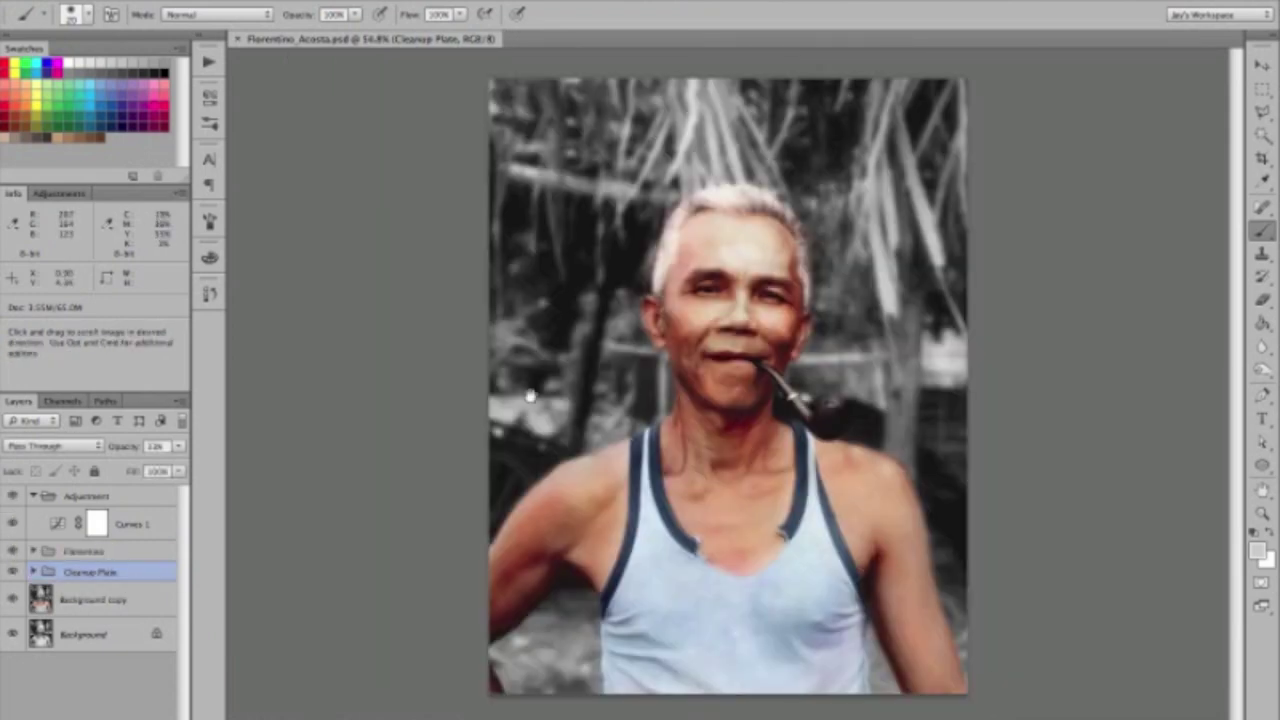
drag(337, 574, 558, 386)
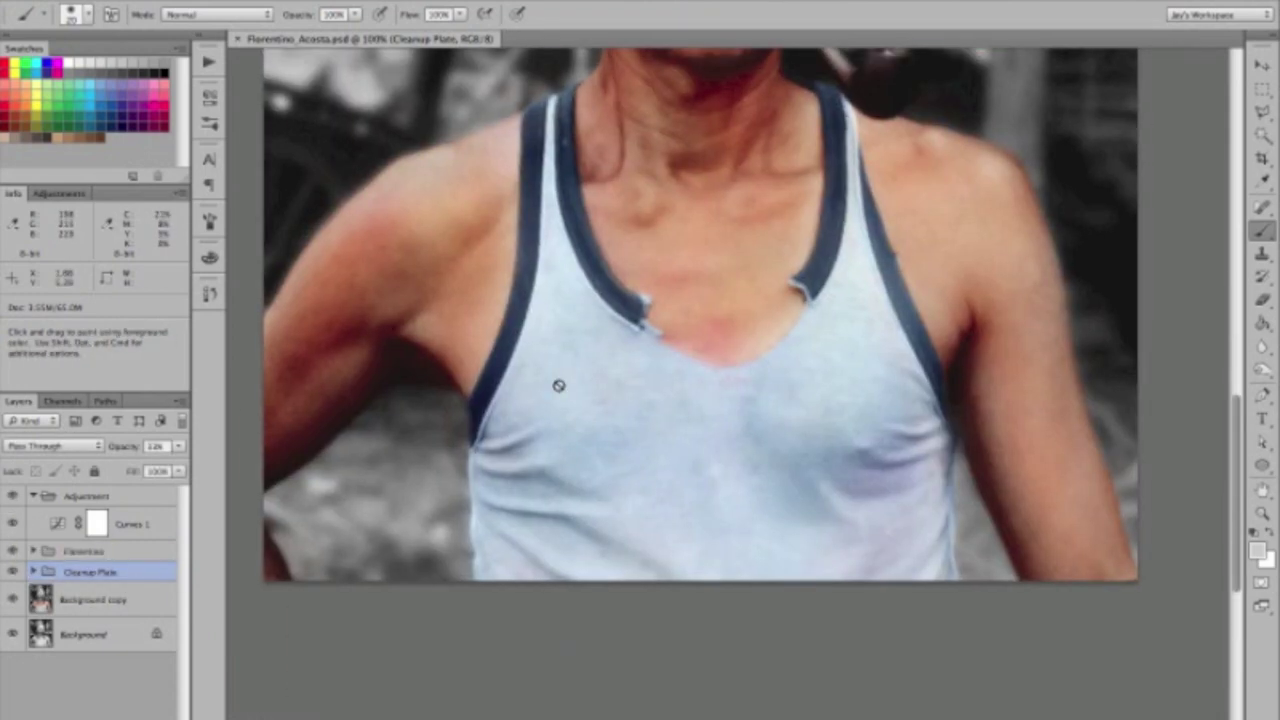
click(215, 609)
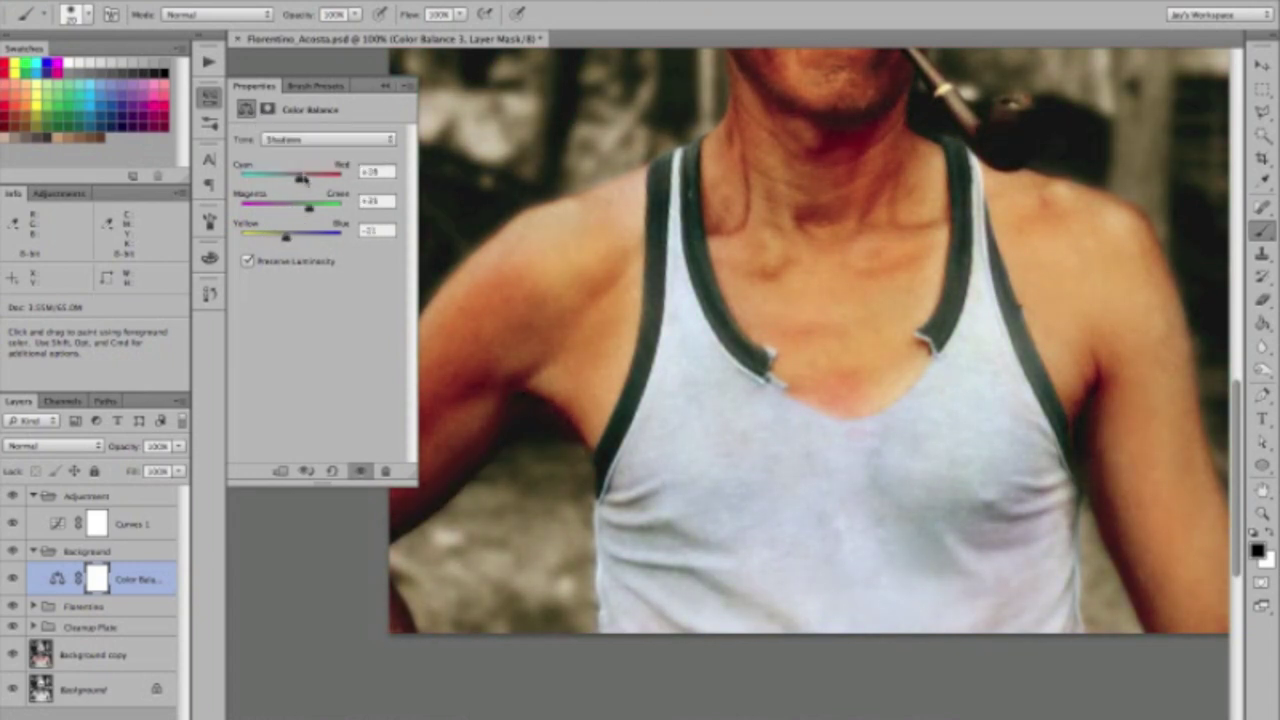
Paint white on the Hay Floor mask at 200% to spread the brown tint beside the arm.
key(x)
drag(531, 510, 502, 476)
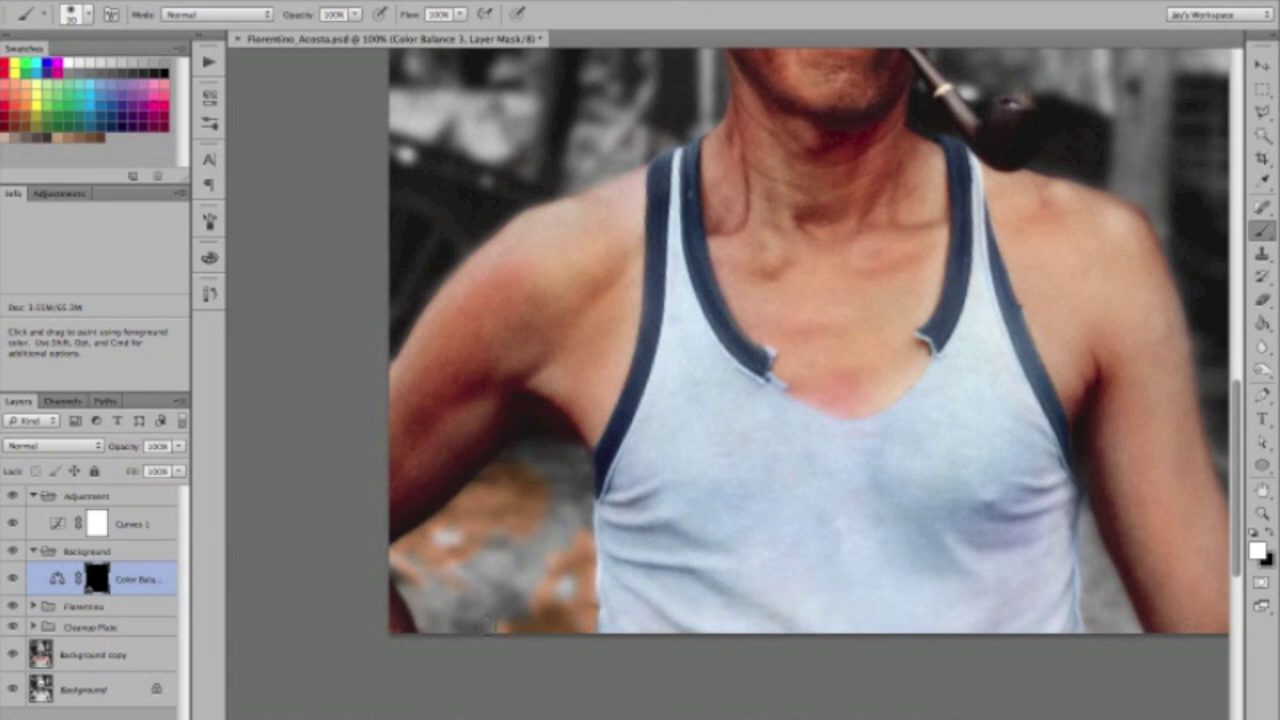
key(ctrl+plus)
key(ctrl+plus)
key(x)
key(ctrl+0)
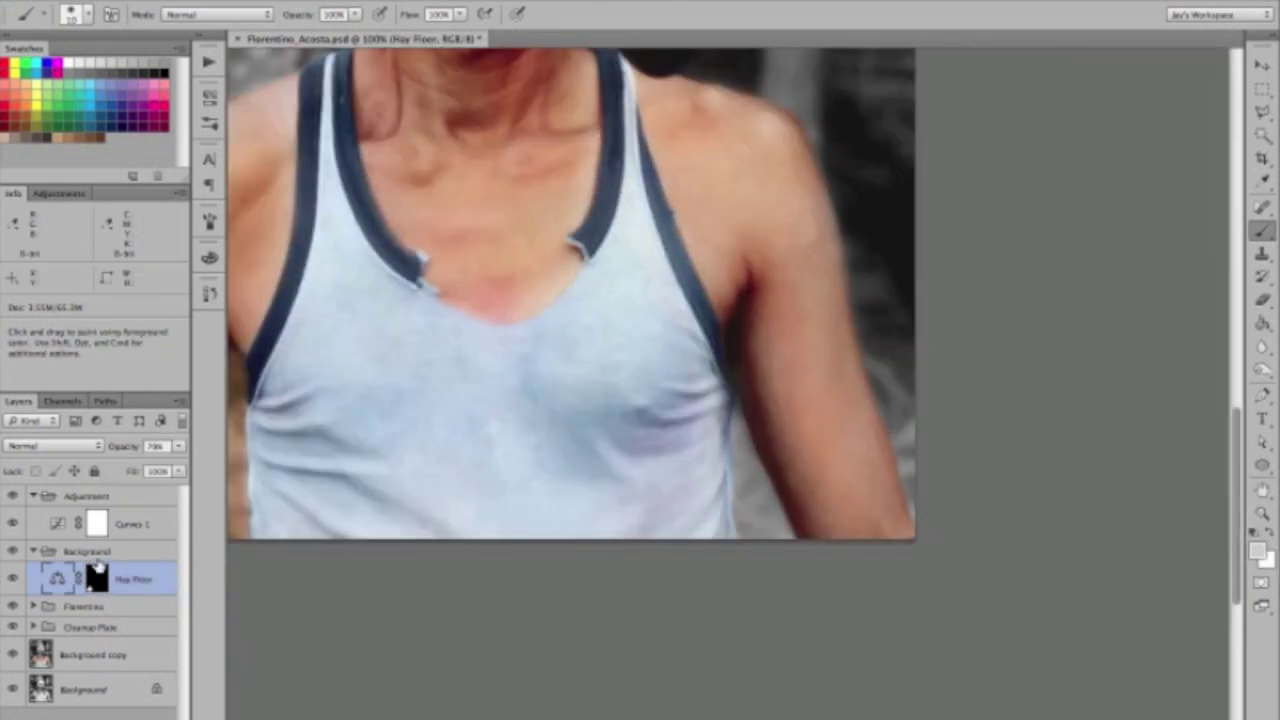
click(97, 570)
key(ctrl+plus)
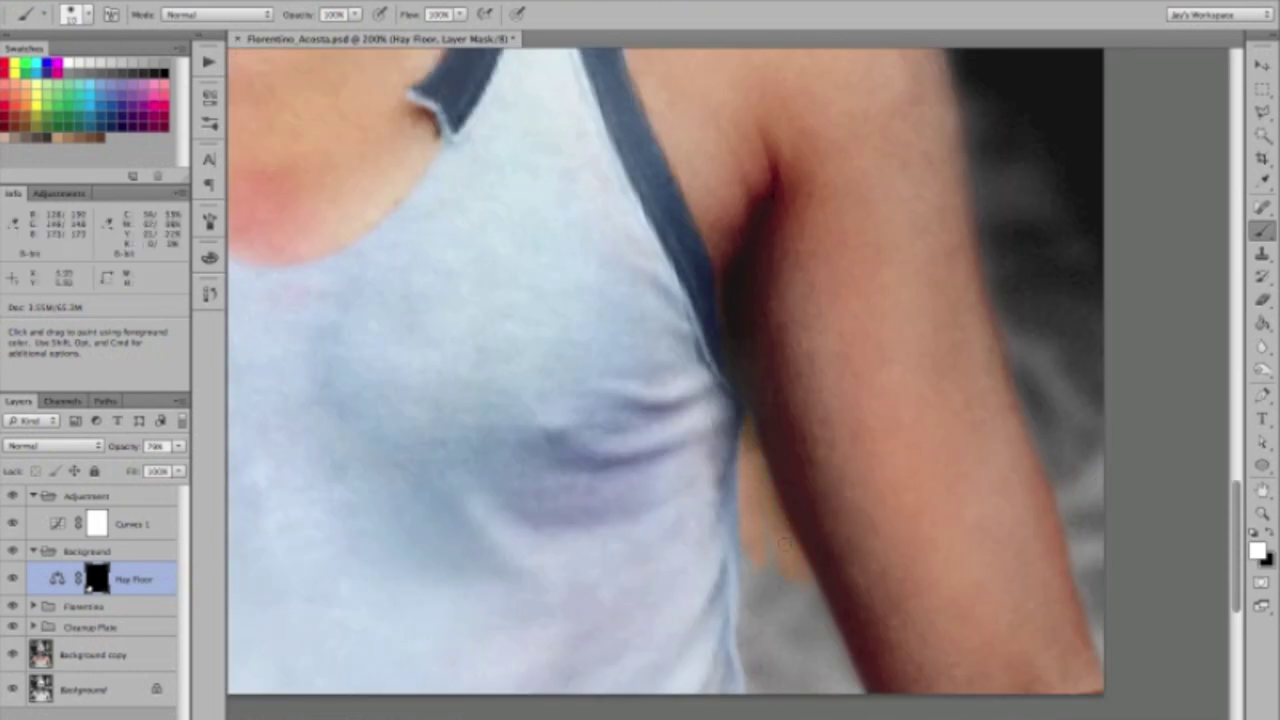
drag(1026, 393, 993, 228)
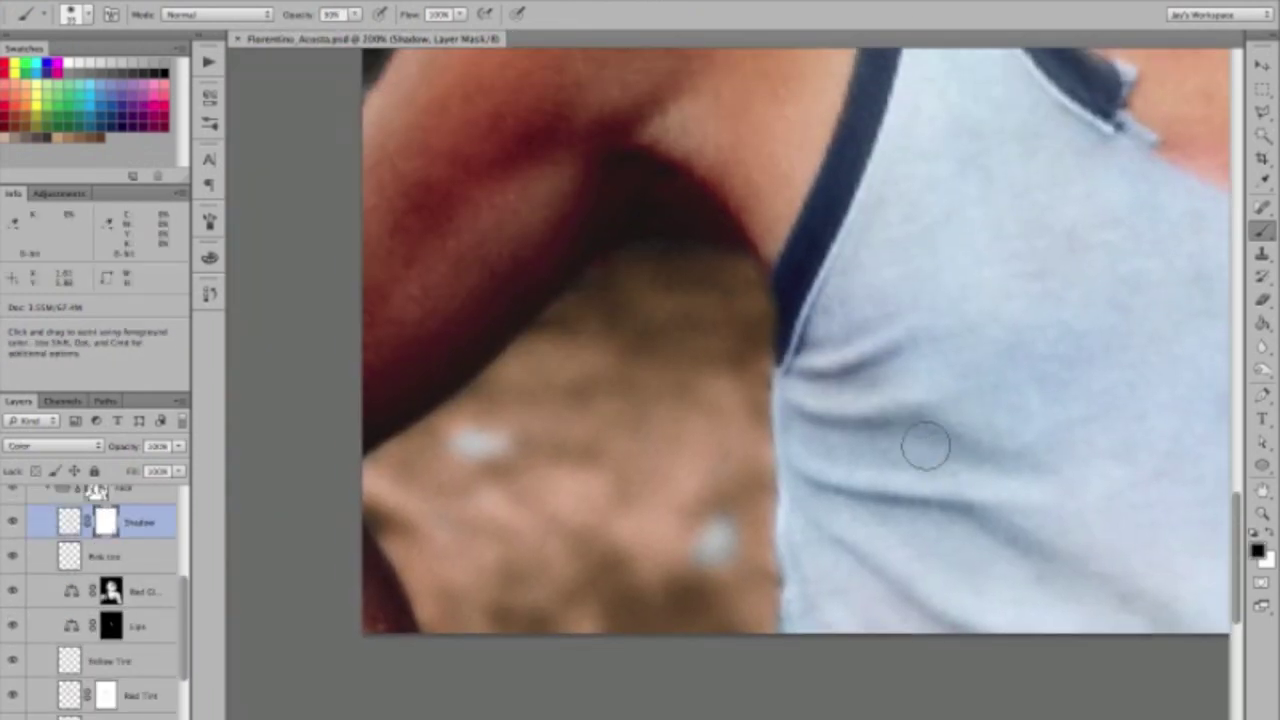
Add a Hay Shadow layer and set the brush to brown paint at 24% opacity.
click(110, 556)
click(86, 132)
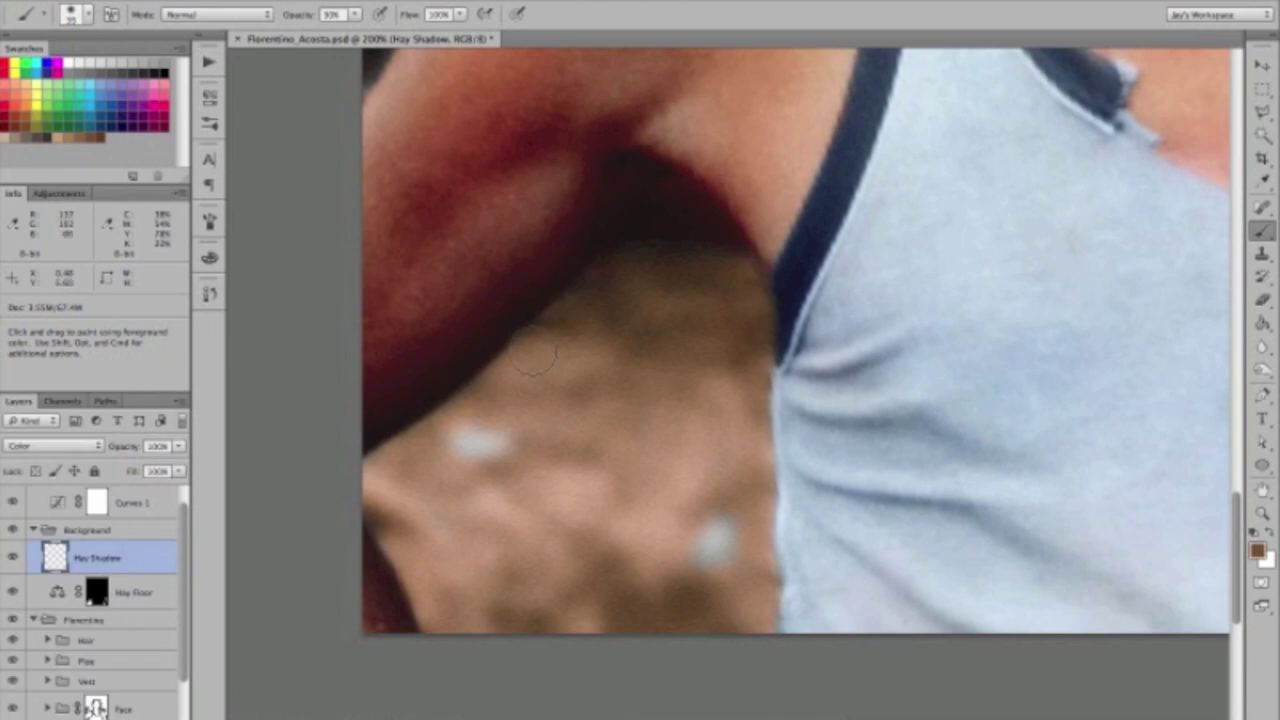
key(0)
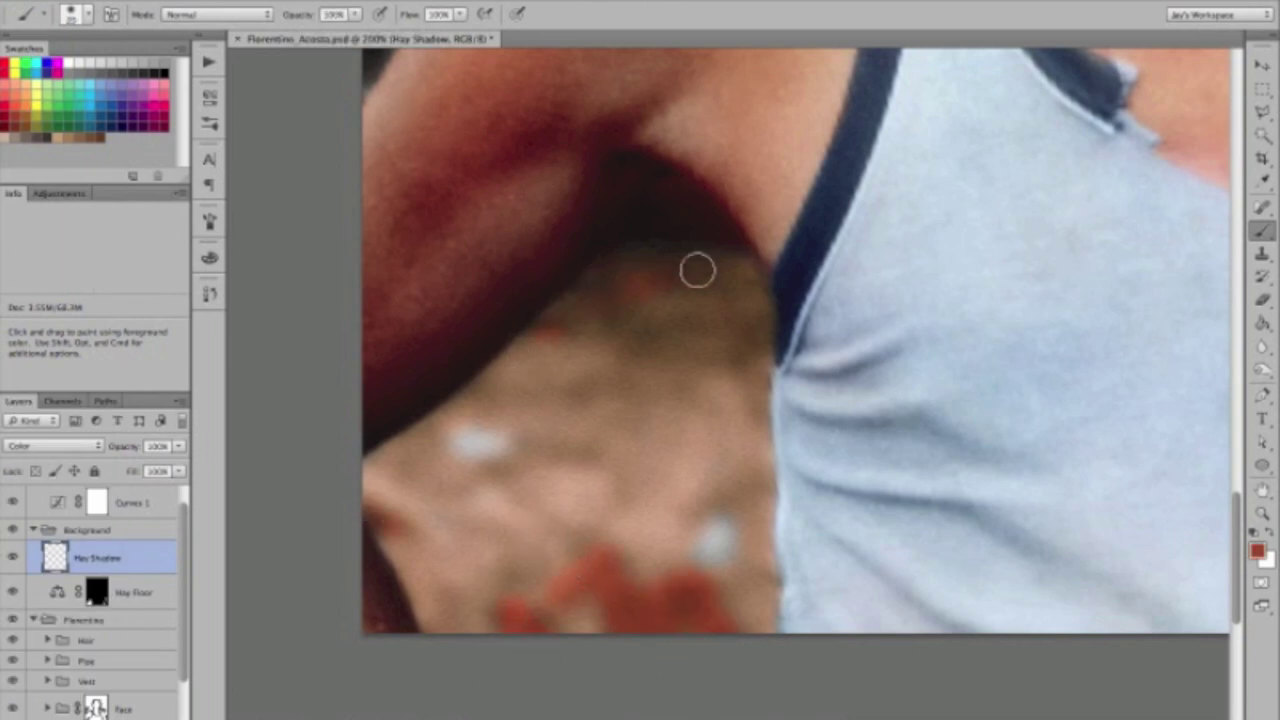
key(2)
key(4)
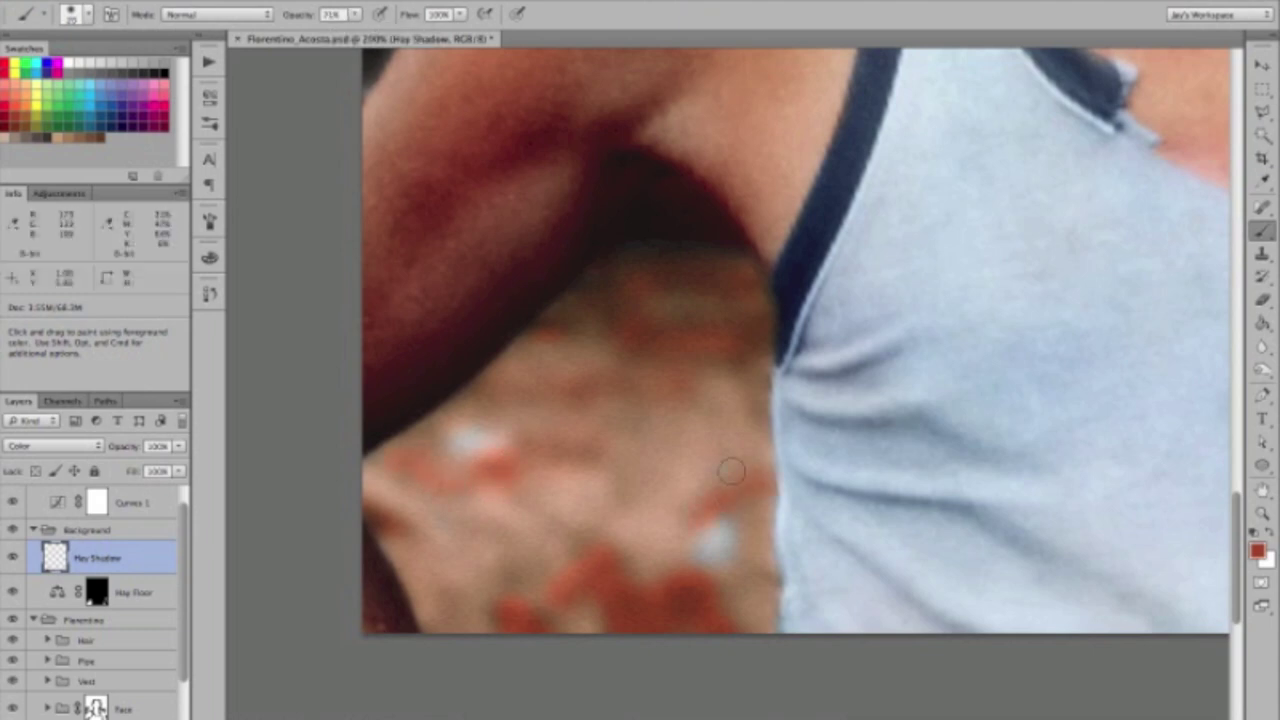
scroll(731, 471, right, 2)
scroll(529, 483, right, 10)
scroll(932, 368, right, 10)
scroll(926, 226, up, 3)
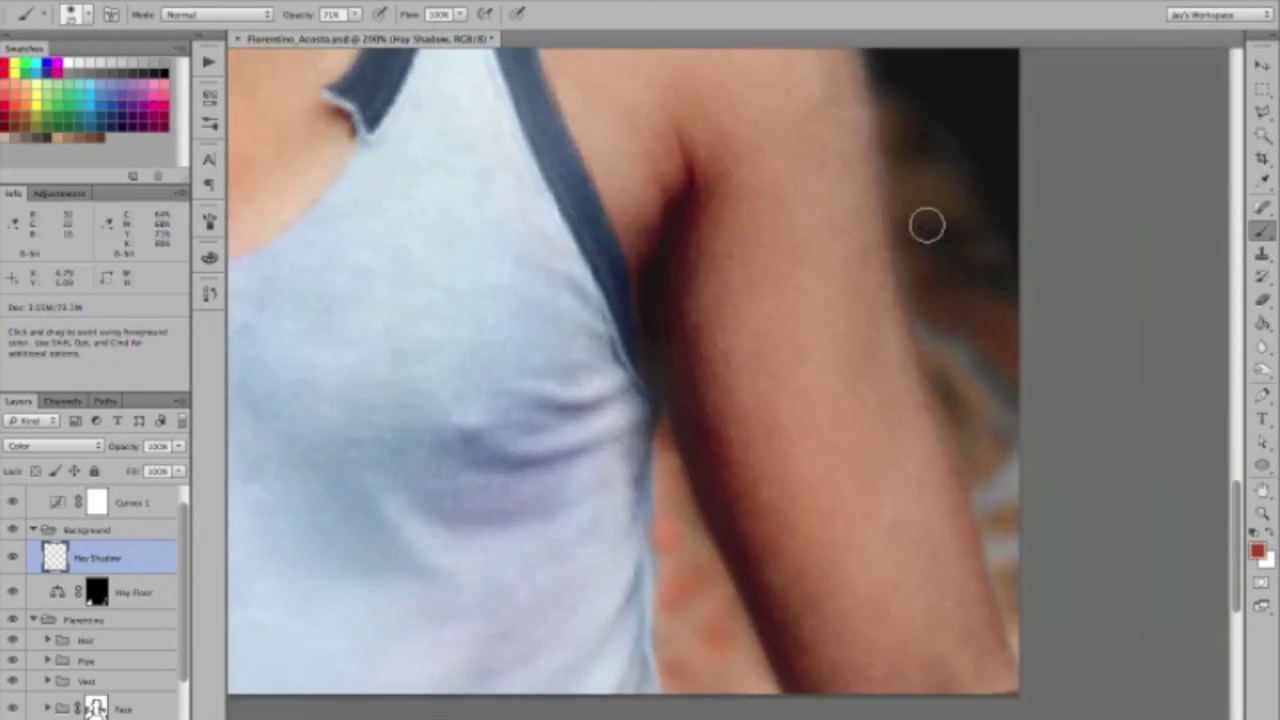
scroll(1183, 400, up, 1)
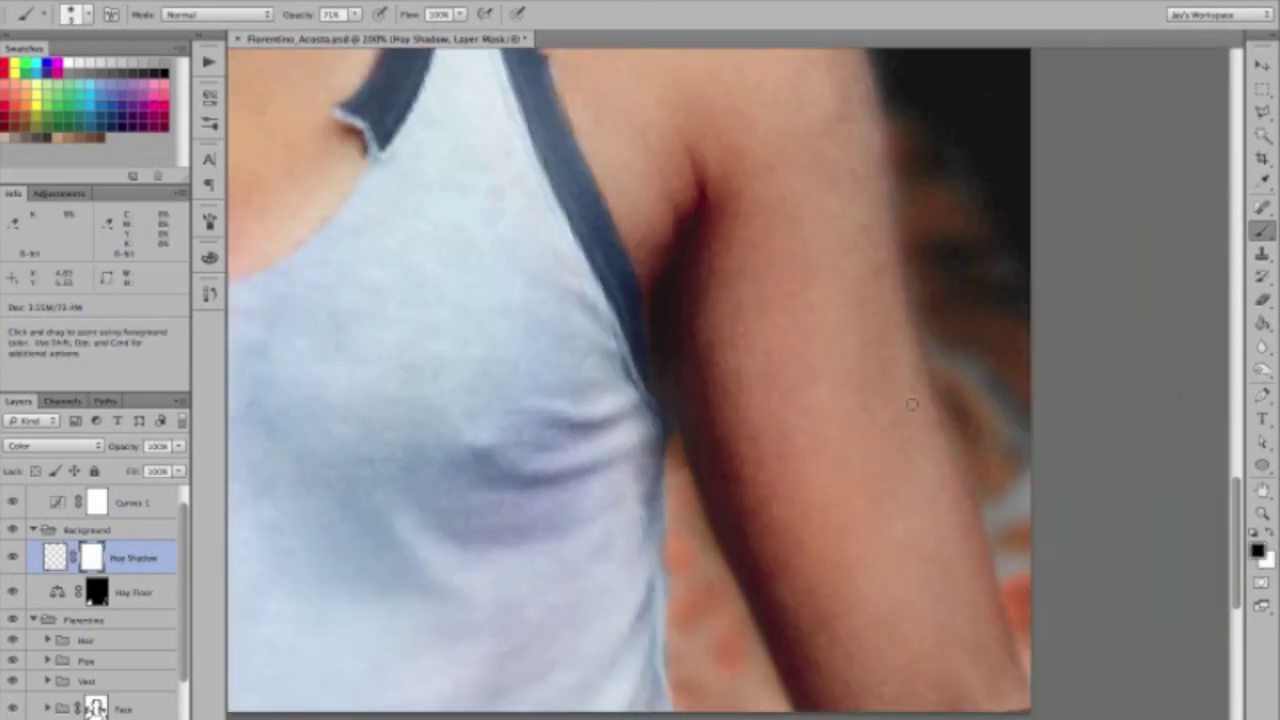
Mask the Hay Shadow layer and refine its paint with Levels and Color Balance.
key(ctrl+0)
key(ctrl+2)
key(ctrl+b)
key(Escape)
key(ctrl+l)
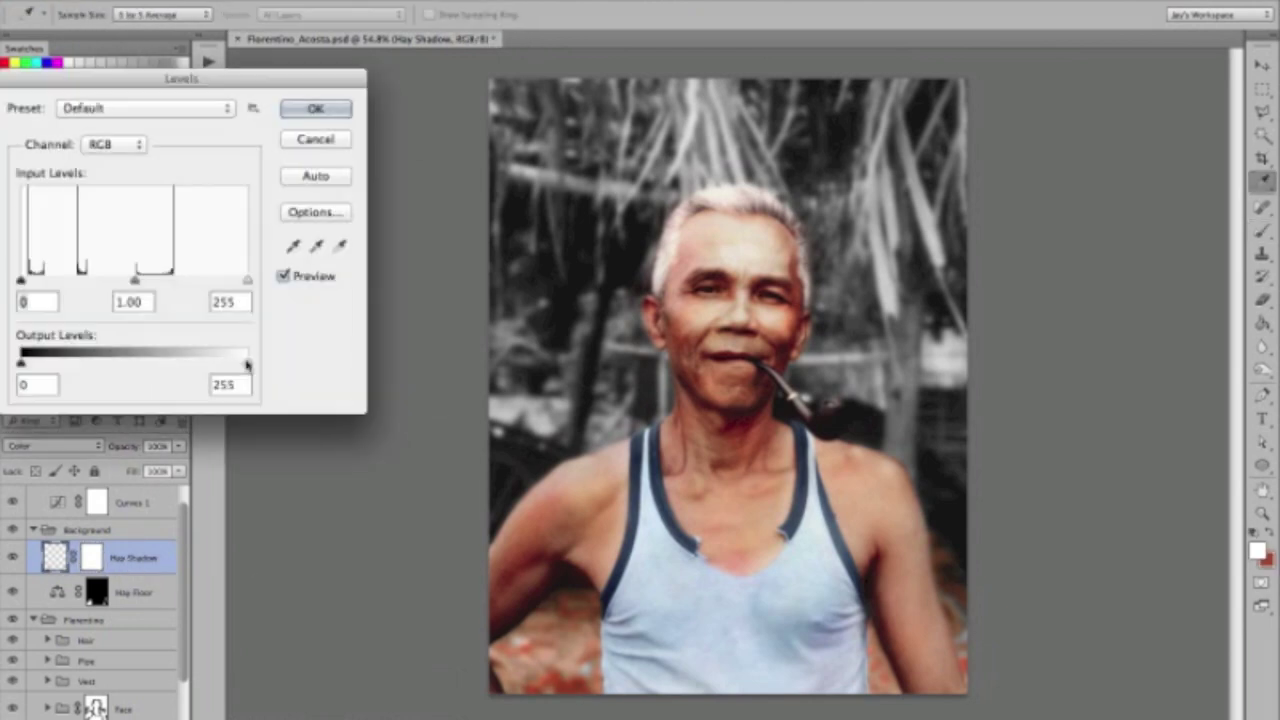
key(Escape)
key(ctrl+1)
key(ctrl+b)
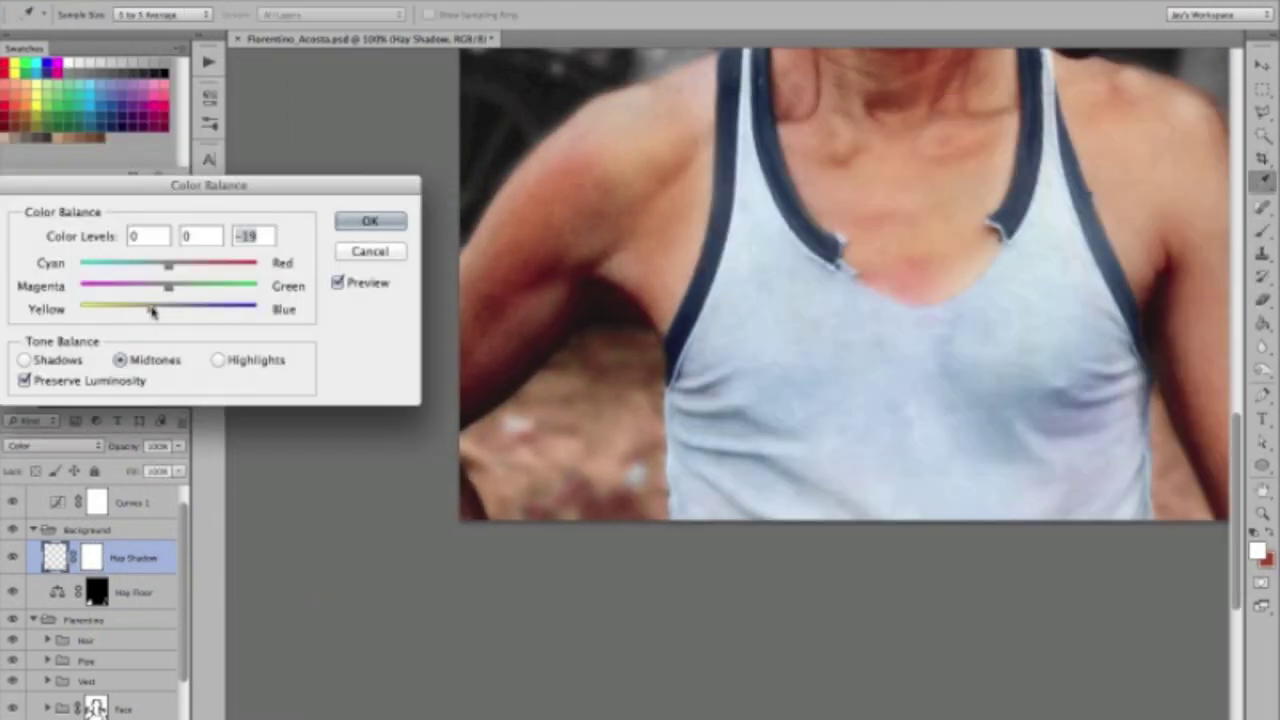
key(Return)
key(b)
key(Return)
key(ctrl+minus)
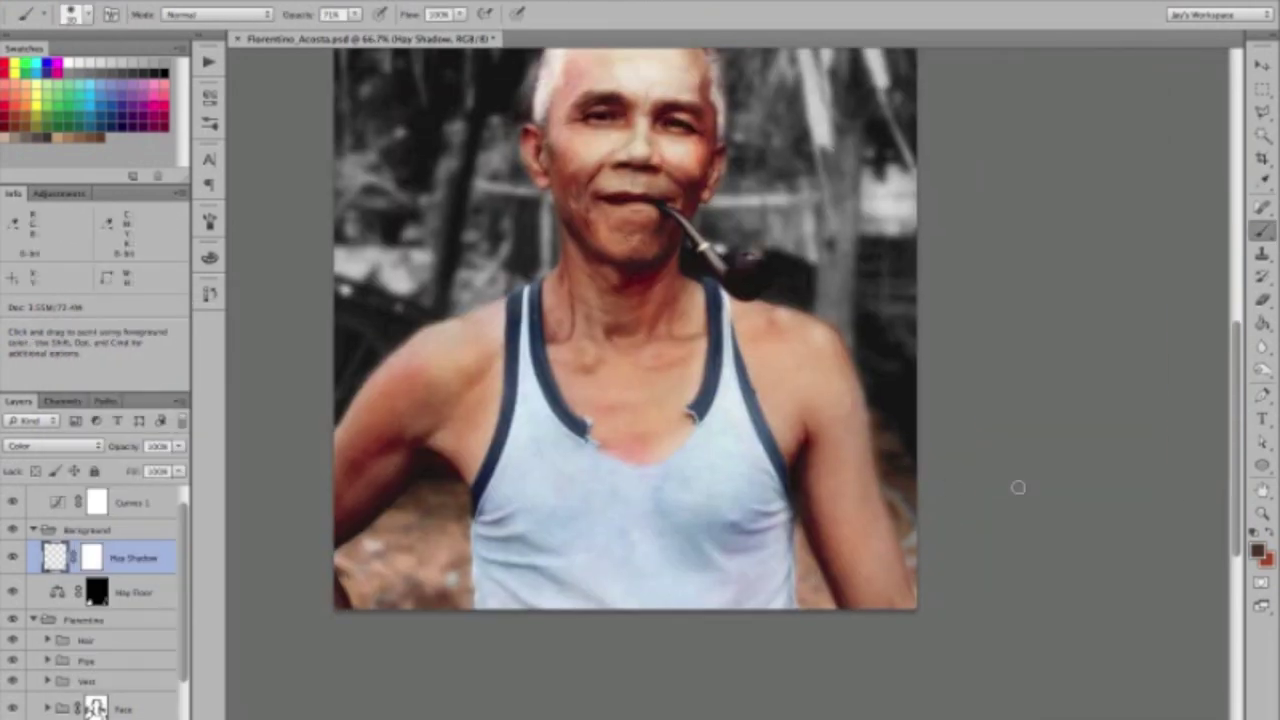
Create a Yellow Hay layer with orange paint at about 8% brush opacity.
key(ctrl+shift+n)
text(Yellow Hay)
key(ctrl+plus)
click(1257, 551)
key(Return)
key(8)
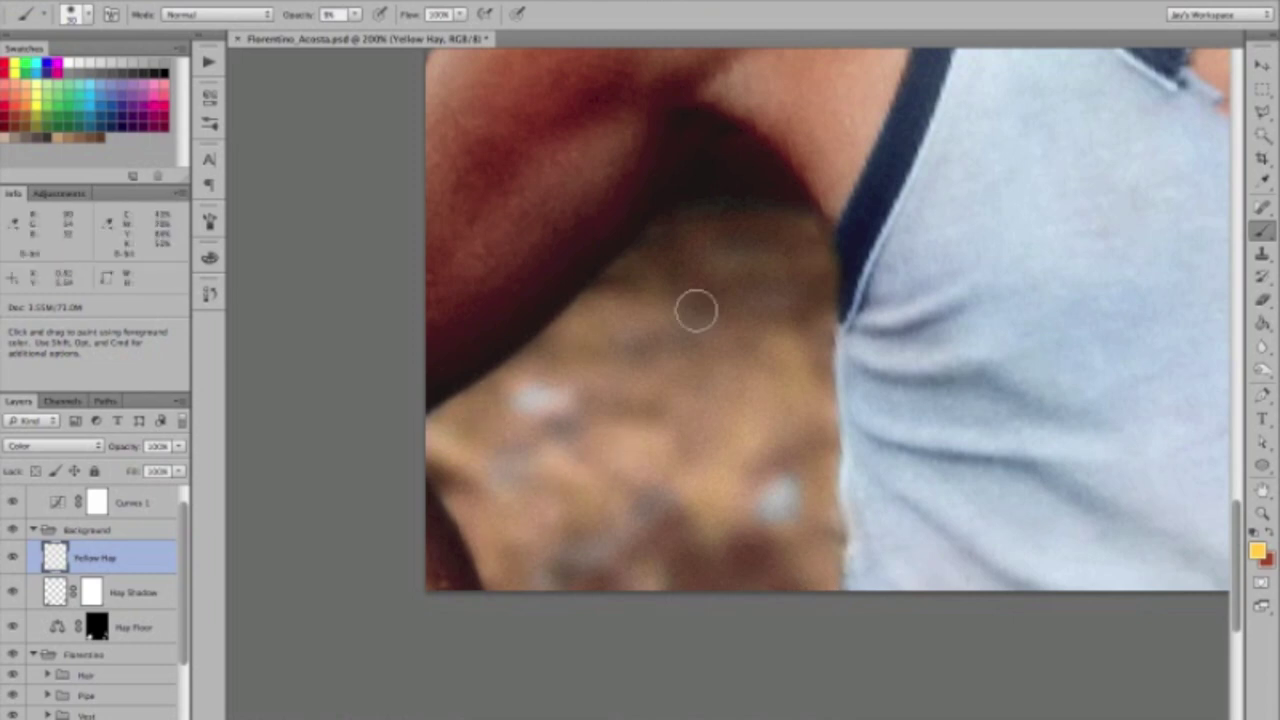
key(ctrl+0)
Group the three hay layers together and rename the new group.
shift+click(110, 627)
key(ctrl+g)
double_click(92, 549)
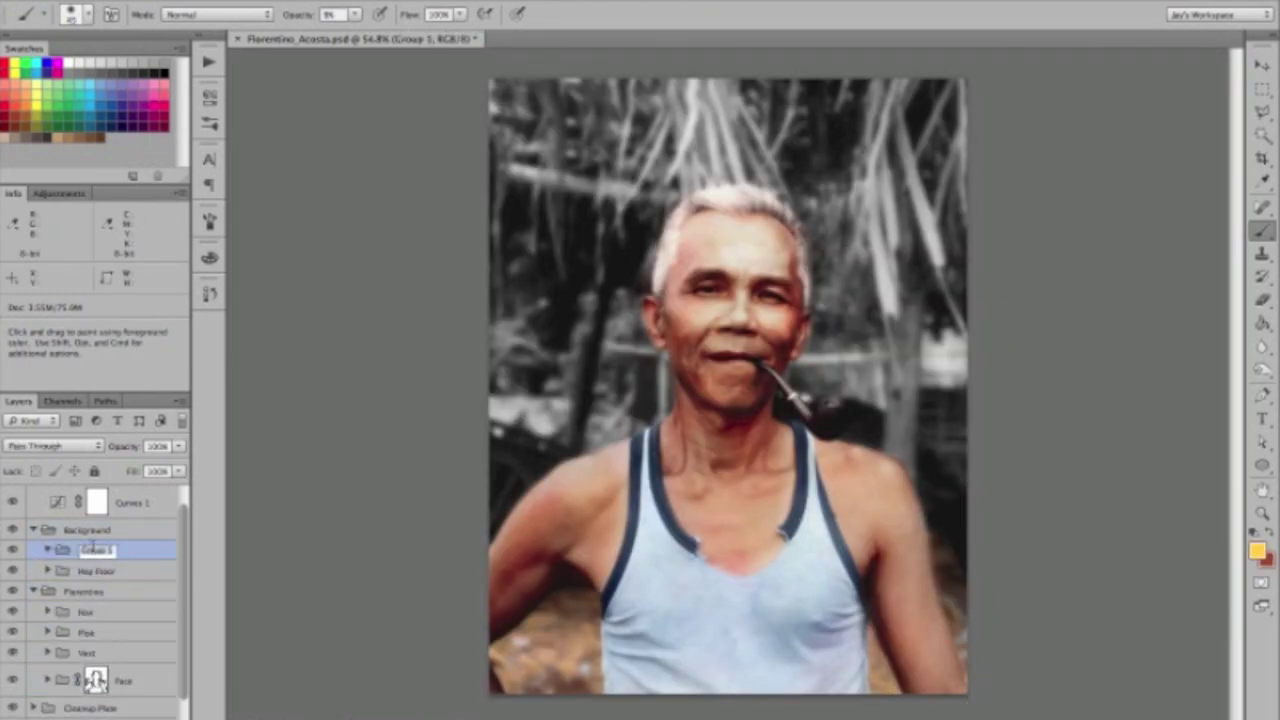
Above Cleanup Plate, add a Color Balance layer warming midtones red, with an inverted mask.
scroll(94, 640, down, 2)
click(90, 665)
drag(178, 446, 135, 470)
click(150, 712)
click(186, 606)
drag(290, 178, 301, 180)
click(328, 139)
click(385, 85)
key(ctrl+i)
Paint white on the mask to reveal the warm tint over the reed hut background.
scroll(492, 204, up, 2)
key(x)
scroll(492, 204, down, 3)
scroll(408, 143, left, 2)
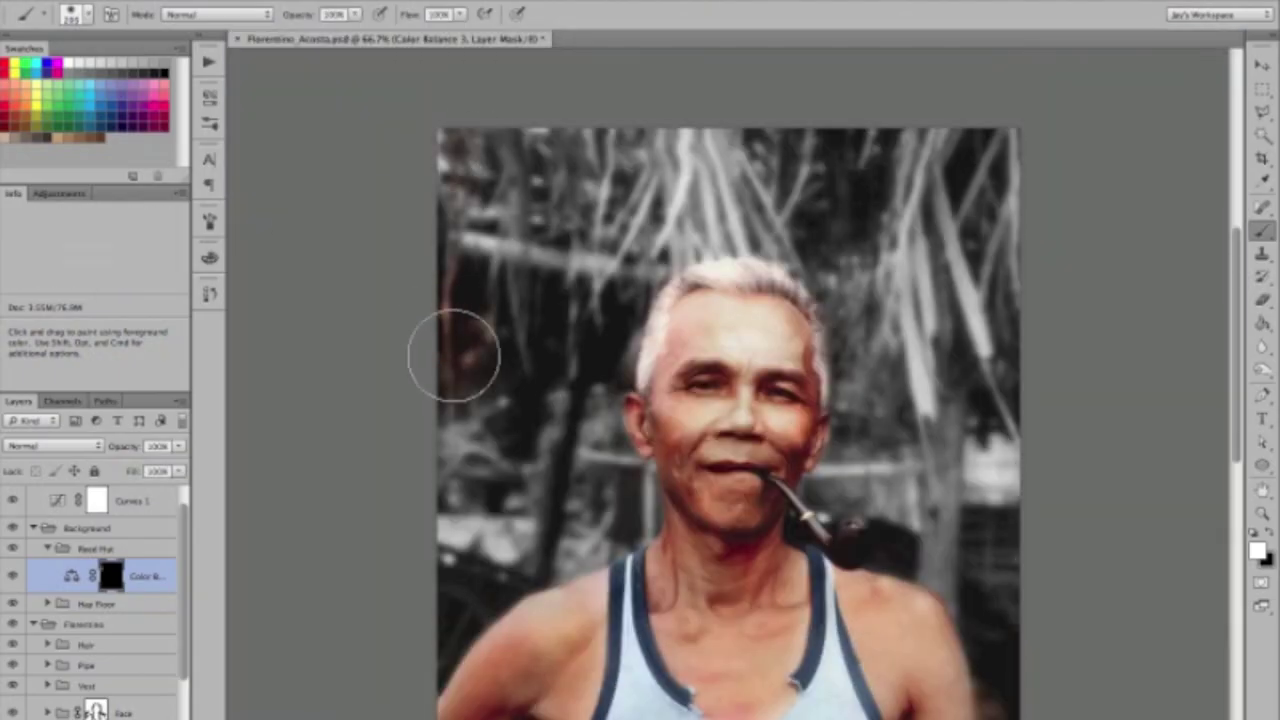
key(ctrl+plus)
drag(563, 320, 520, 100)
key(ctrl+minus)
mouse_move(986, 214)
mouse_down()
mouse_move(913, 467)
mouse_move(840, 510)
mouse_up()
key(ctrl+plus)
drag(880, 400, 990, 300)
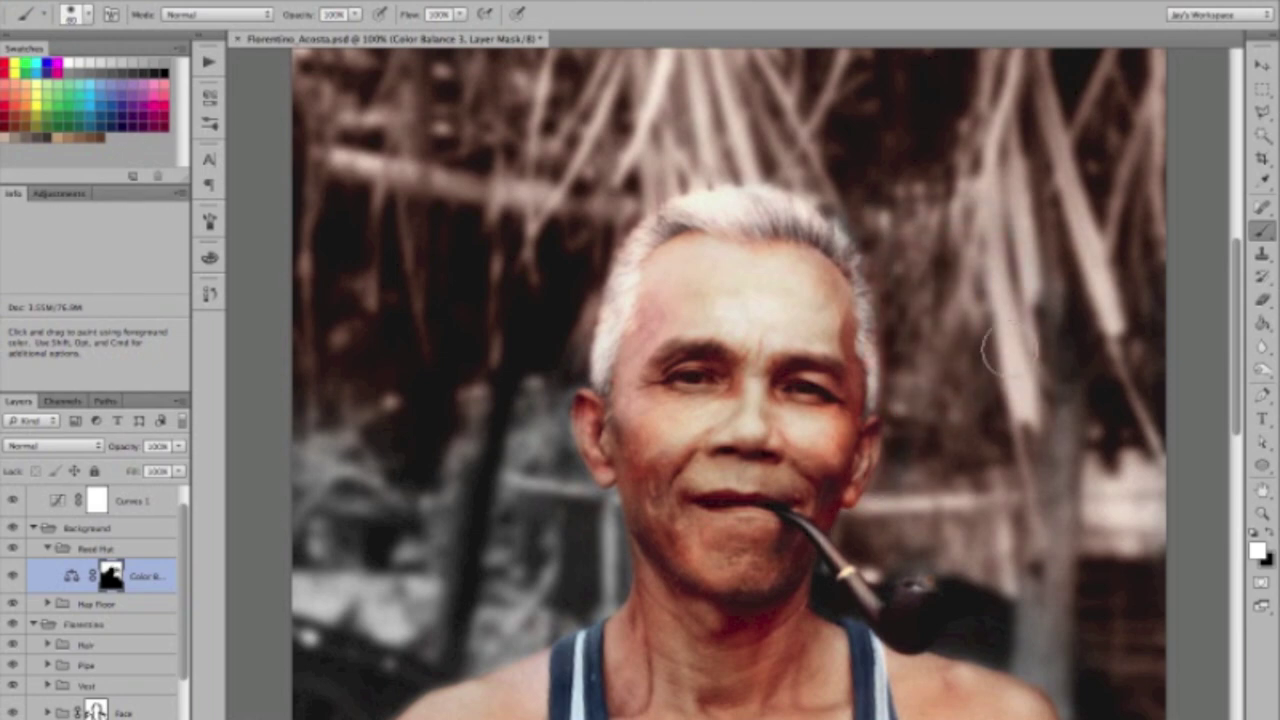
key(ctrl+minus)
Remove the warm tint from the pipe at 200% zoom.
key(ctrl+plus)
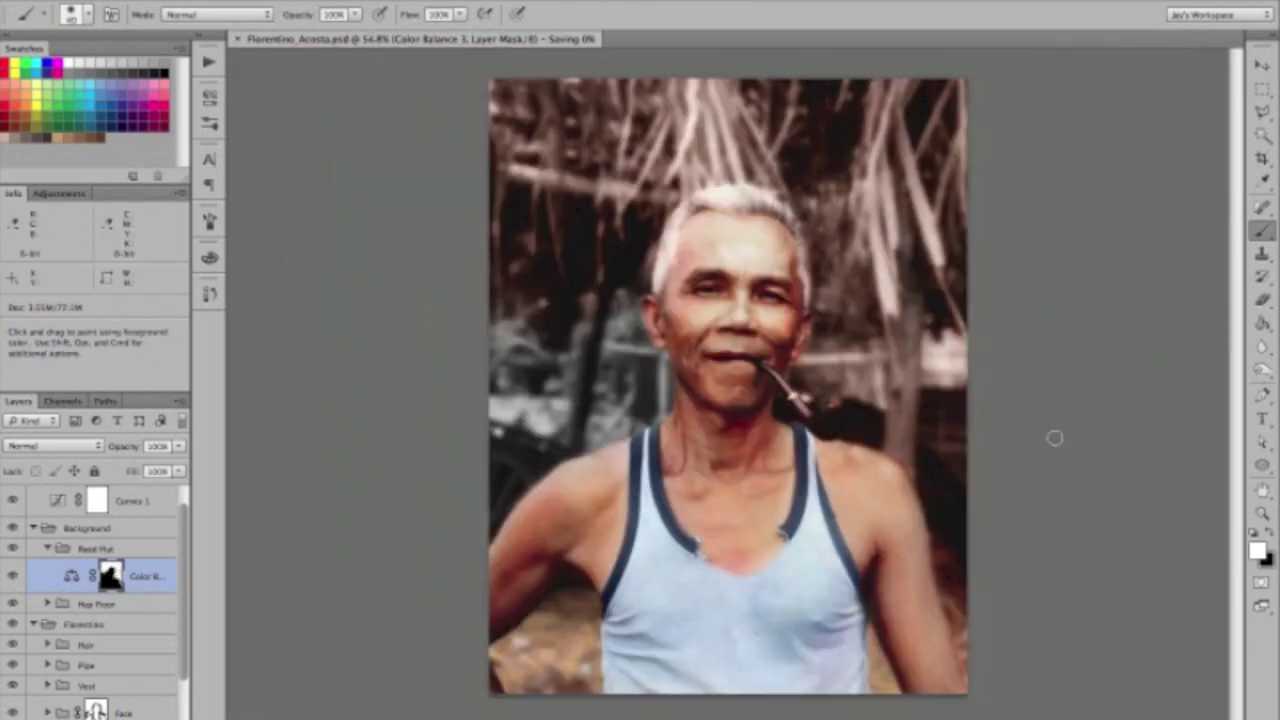
key(ctrl+plus)
drag(713, 347, 840, 517)
scroll(947, 587, down, 5)
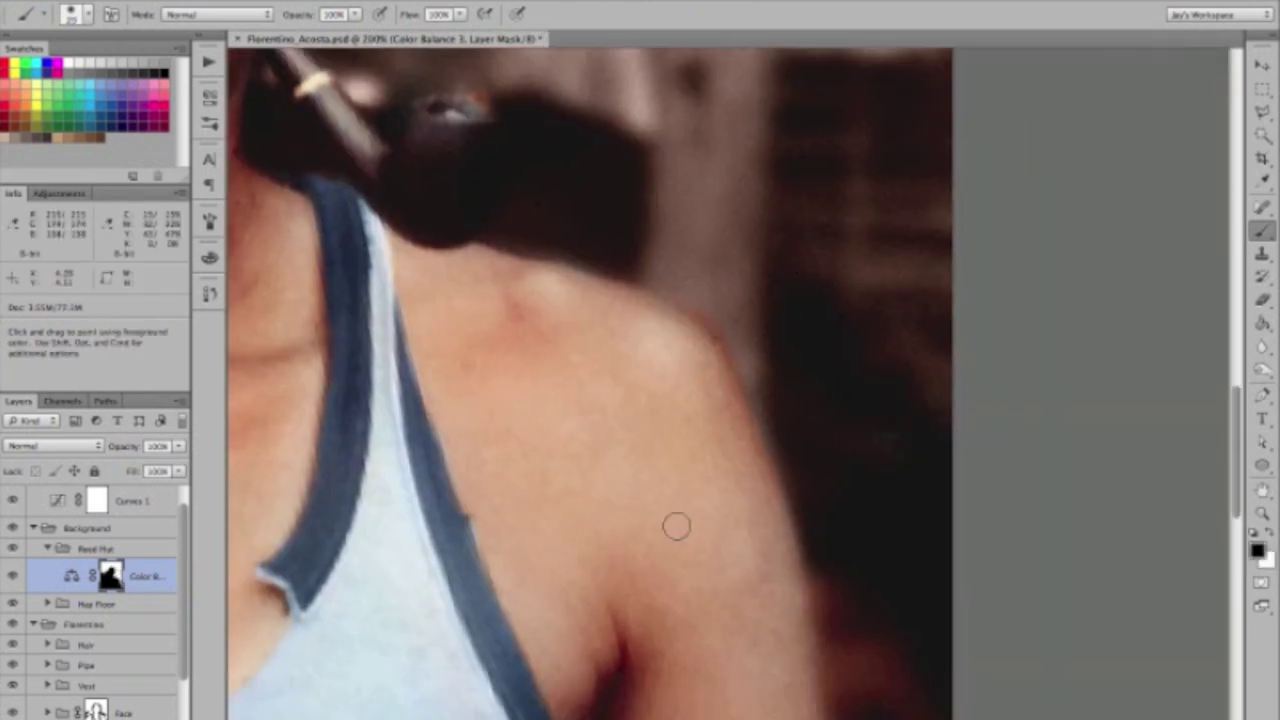
key(ctrl+0)
key(0)
key(5)
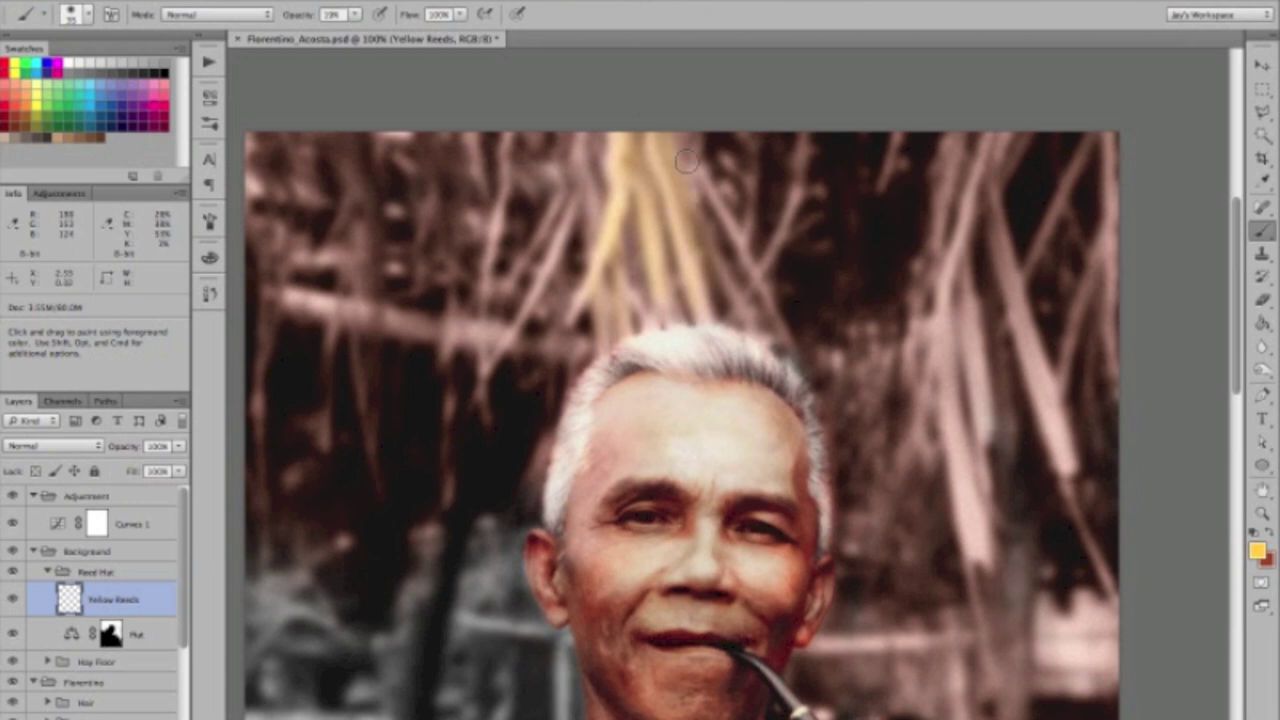
Brush yellow over the hanging reed strands on the Yellow Reeds layer.
drag(658, 122, 740, 150)
drag(930, 135, 945, 335)
drag(968, 546, 1000, 215)
drag(1100, 150, 1090, 360)
drag(986, 194, 1033, 64)
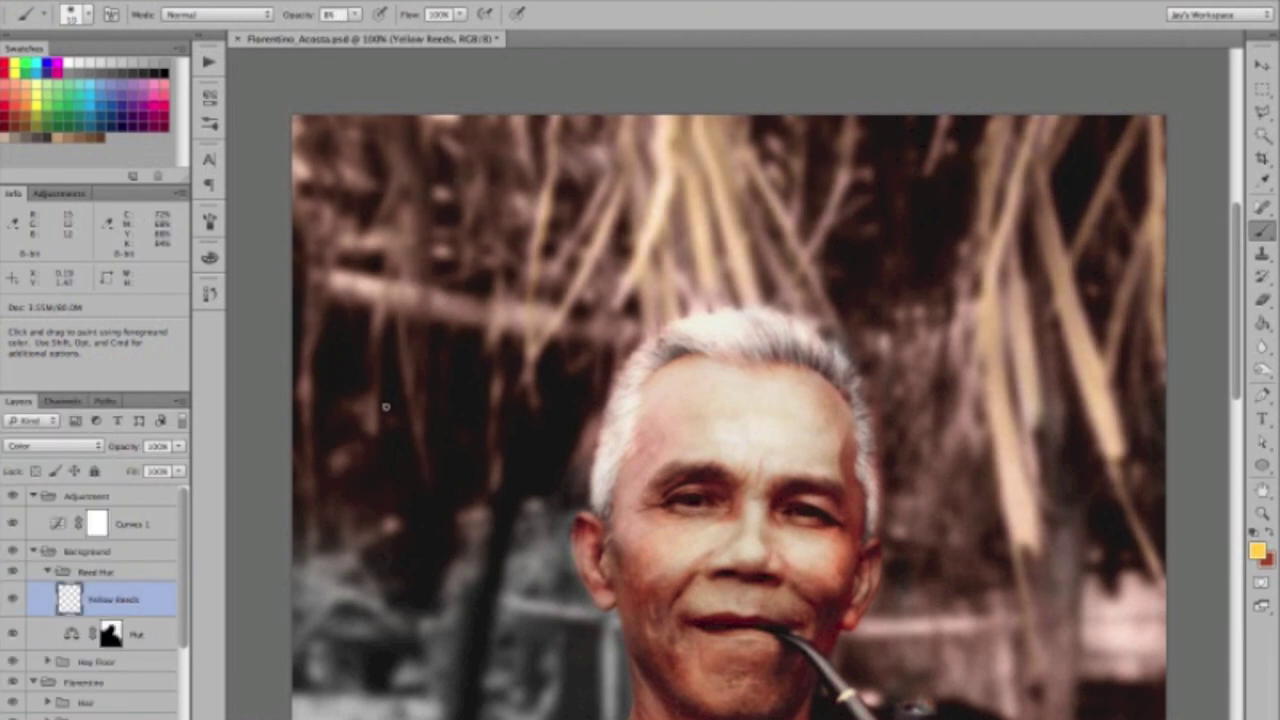
key(ctrl+minus)
key(0)
key(8)
scroll(900, 450, down, 3)
scroll(900, 450, down, 2)
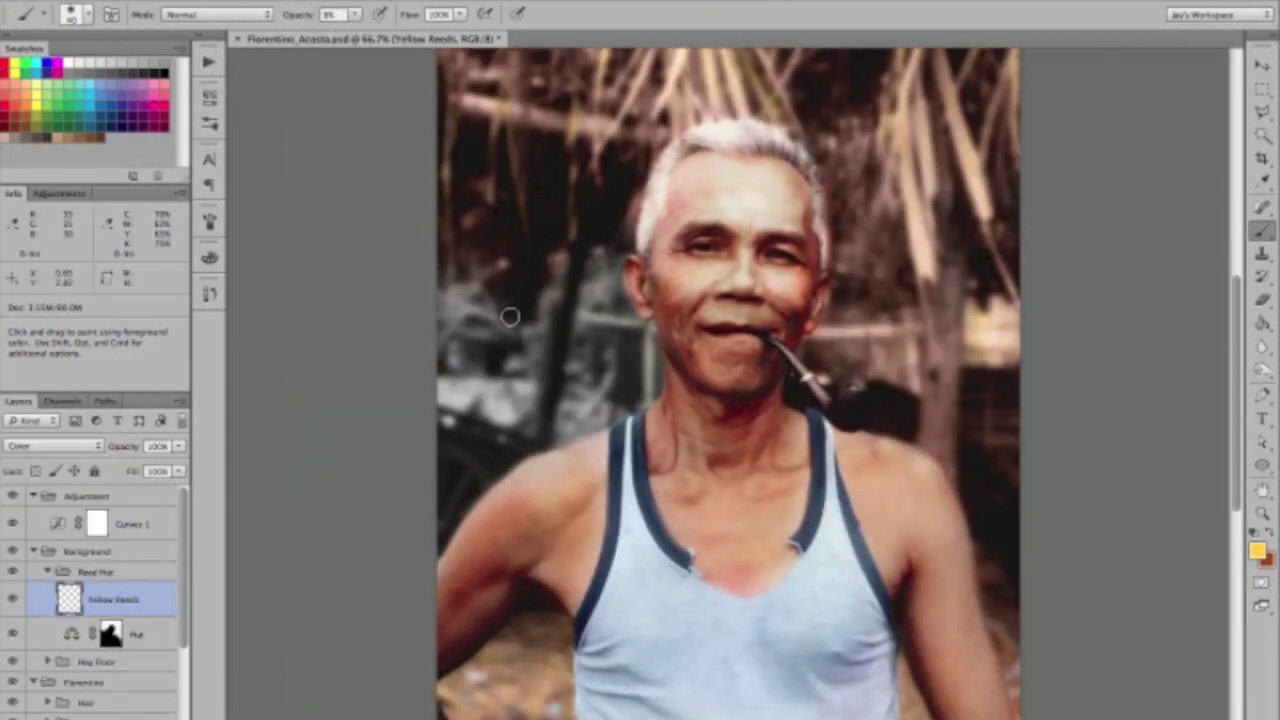
Shift the colour balance toward red by 15, then adjust the shadows range.
key(ctrl+minus)
key(ctrl+b)
drag(168, 263, 183, 265)
click(30, 360)
click(395, 220)
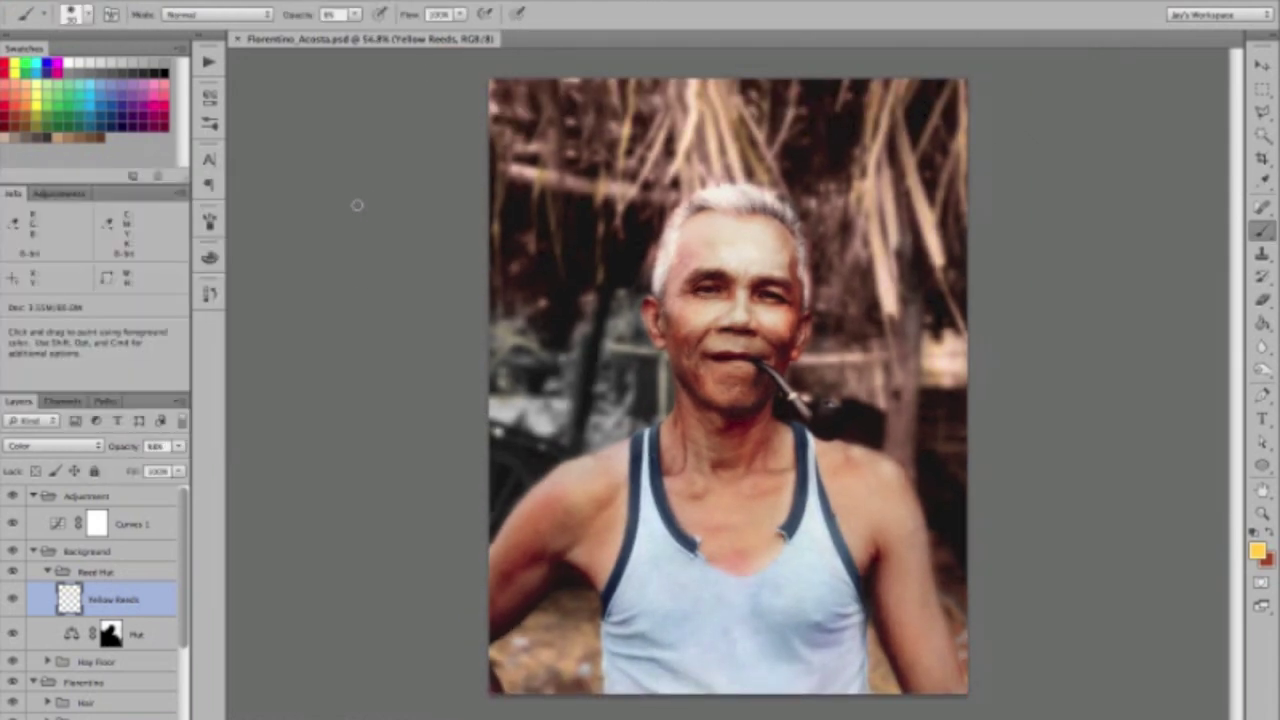
key(ctrl+plus)
Add another Color Balance layer with an inverted mask and a white brush at 28% opacity.
click(112, 712)
click(120, 600)
click(423, 163)
key(ctrl+i)
key(x)
key(2)
key(8)
scroll(944, 354, down, 5)
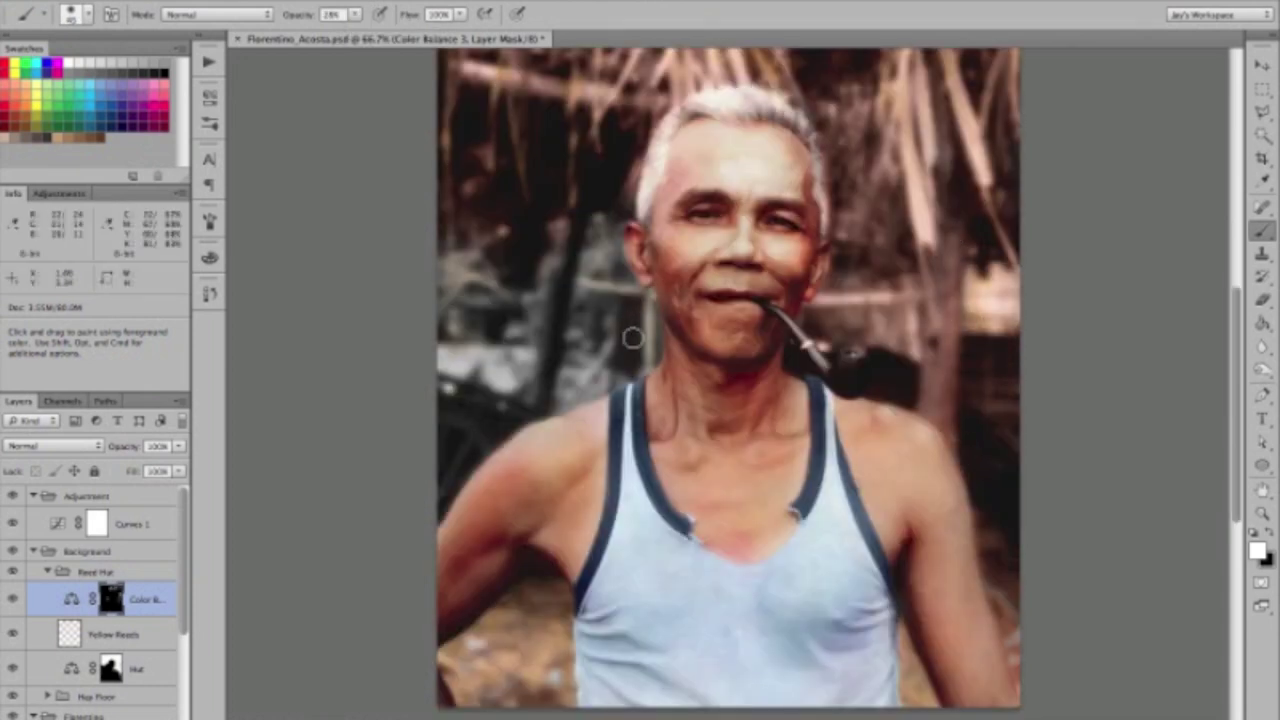
scroll(452, 363, down, 1)
scroll(450, 360, down, 2)
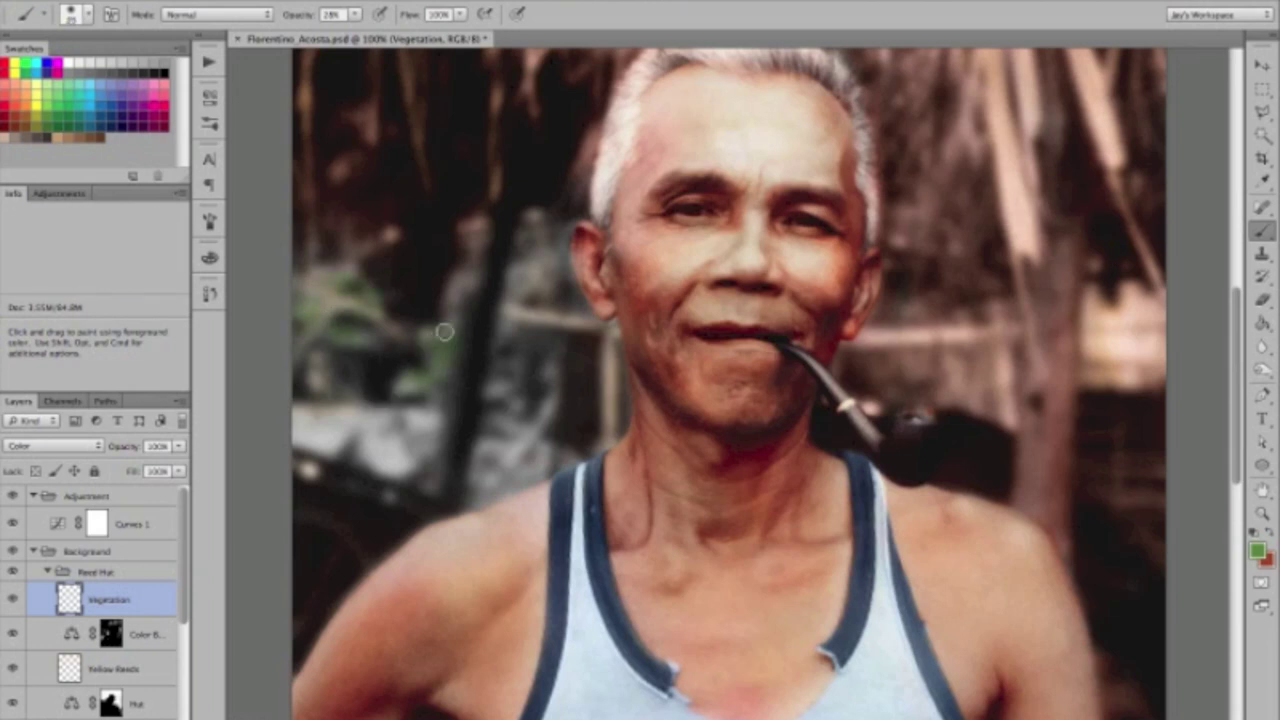
Scroll down through the workspace while working on the vegetation and saturation.
scroll(470, 340, down, 1)
scroll(420, 391, down, 1)
scroll(420, 391, down, 1)
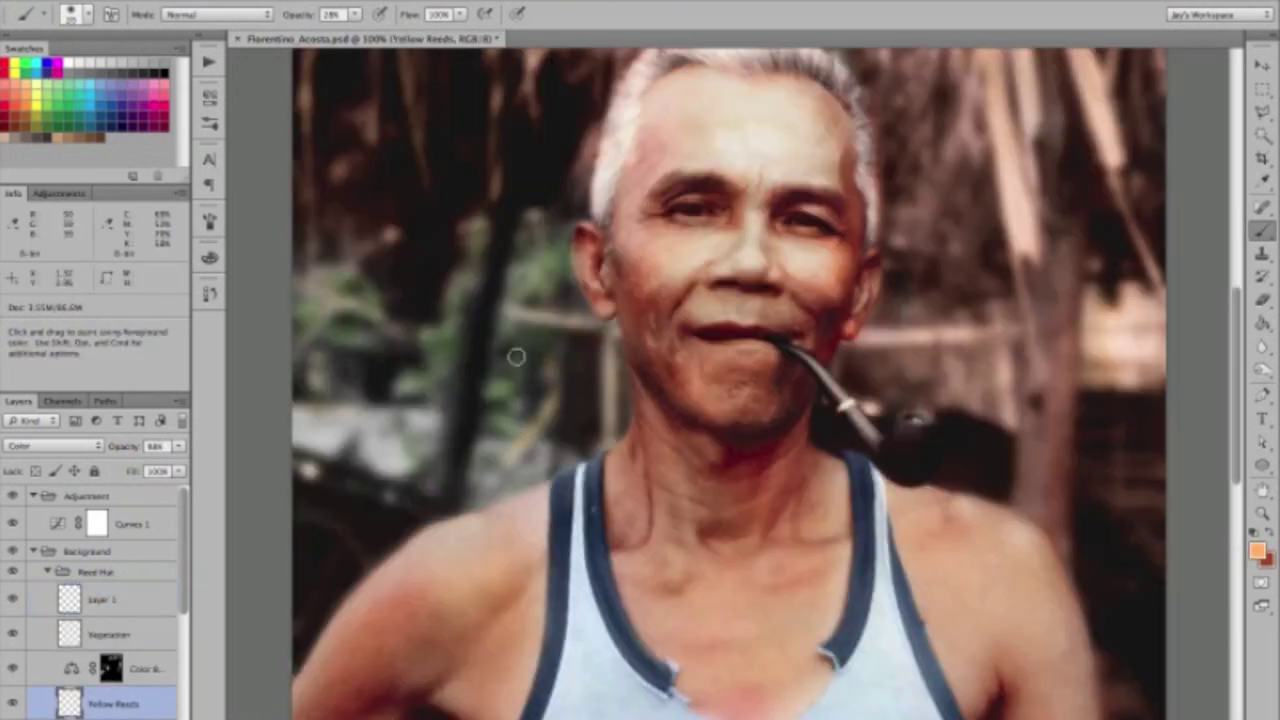
scroll(330, 275, down, 1)
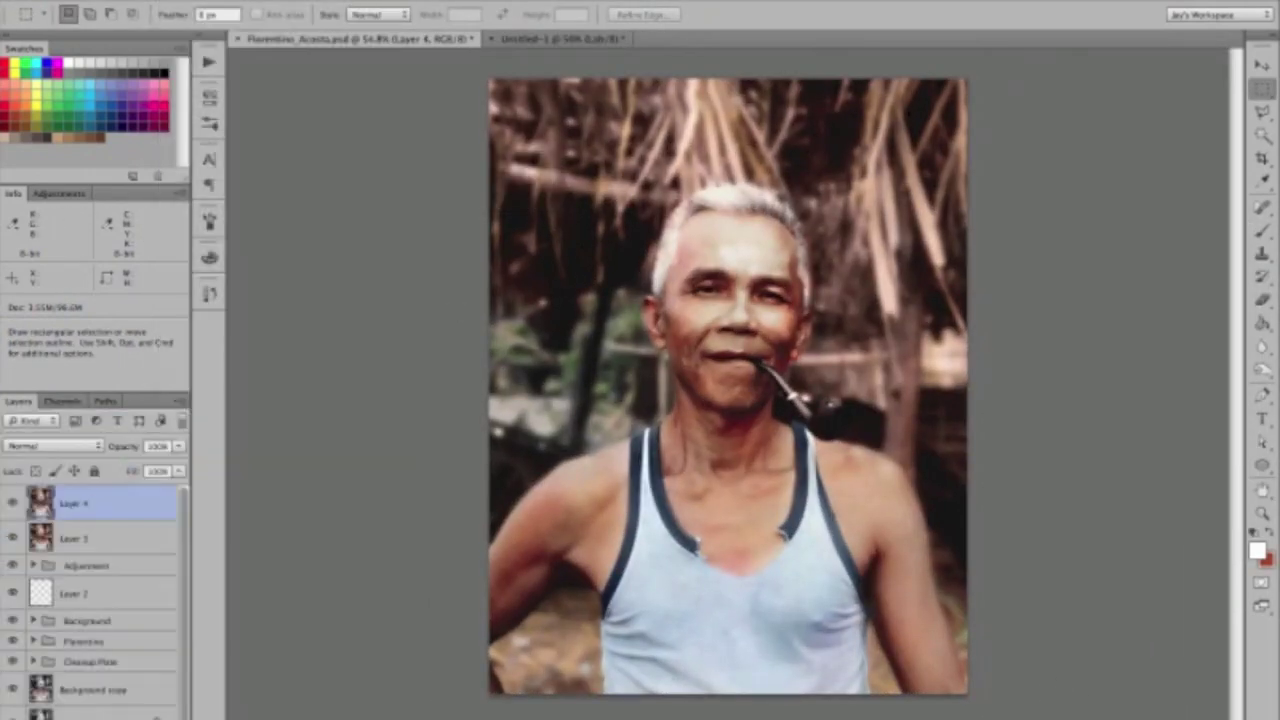
Group the merged copy layers into a new group.
key(ctrl+g)
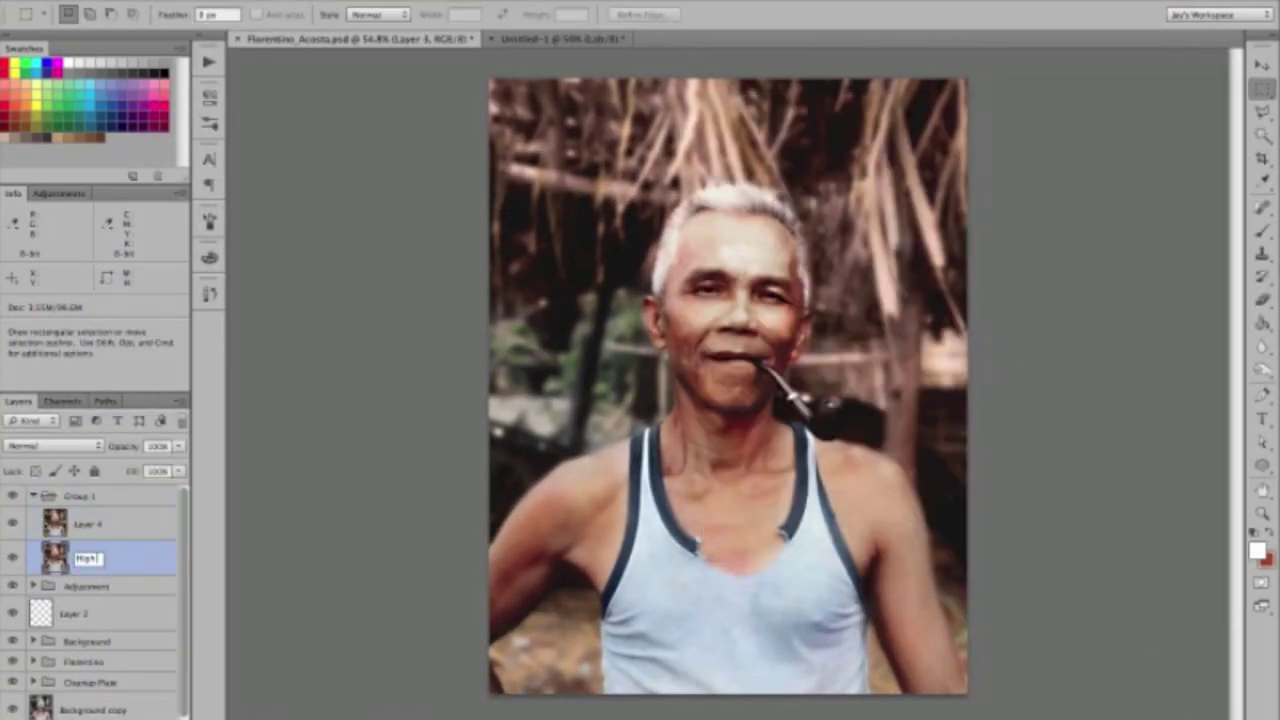